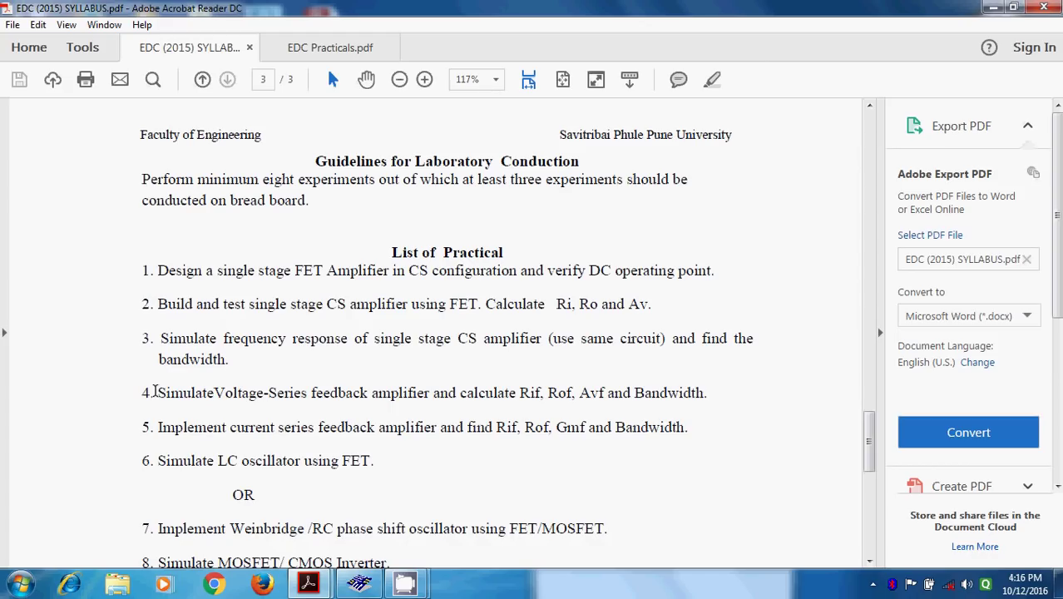
Step: Highlight practical 4 on the voltage-series feedback amplifier in the syllabus, clear the selection and switch to the Multisim schematic
drag(158, 392, 703, 388)
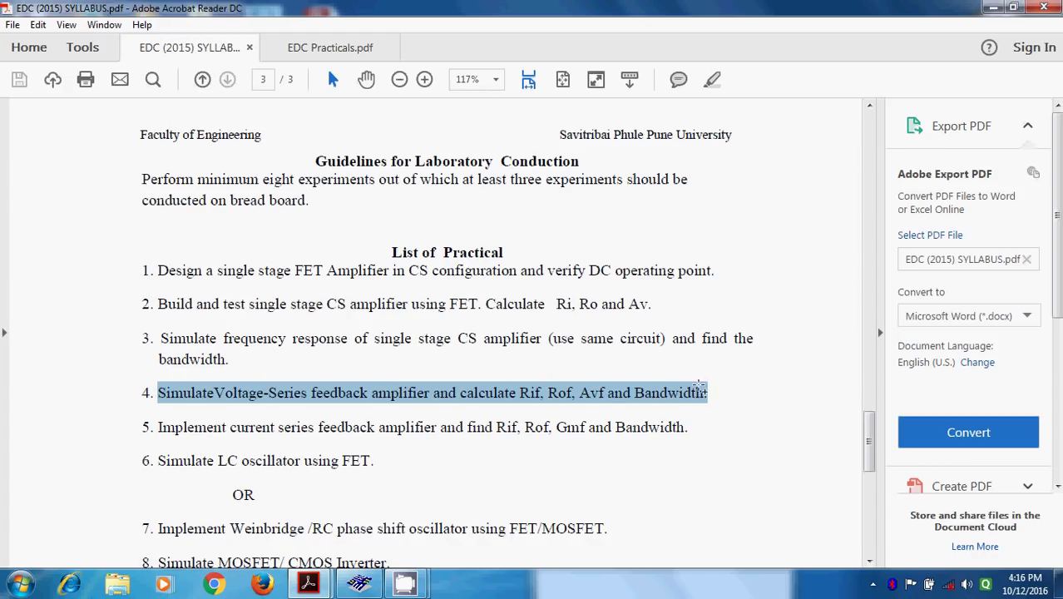
click(648, 424)
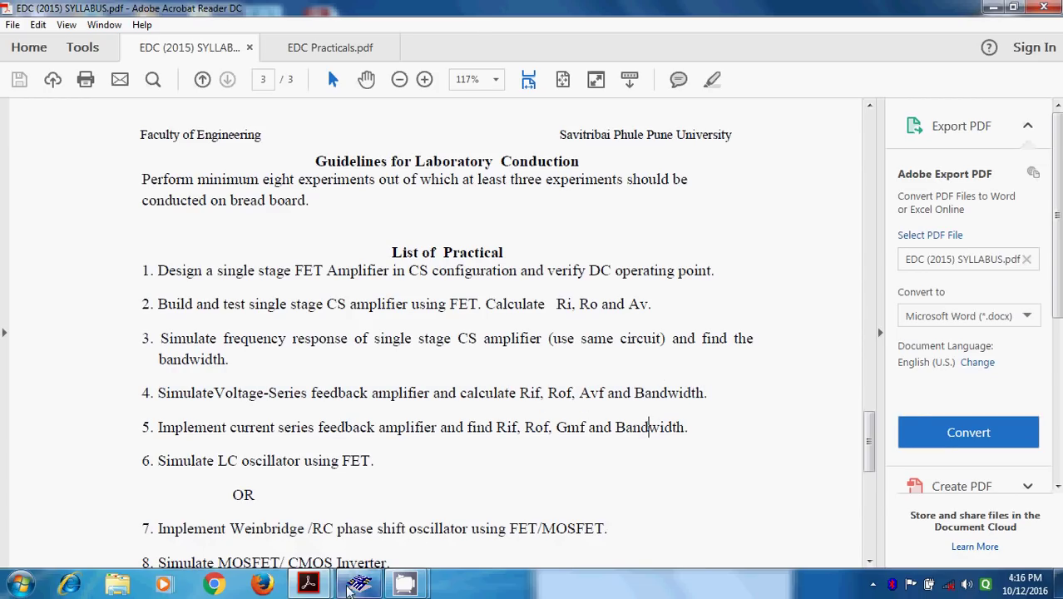
click(358, 585)
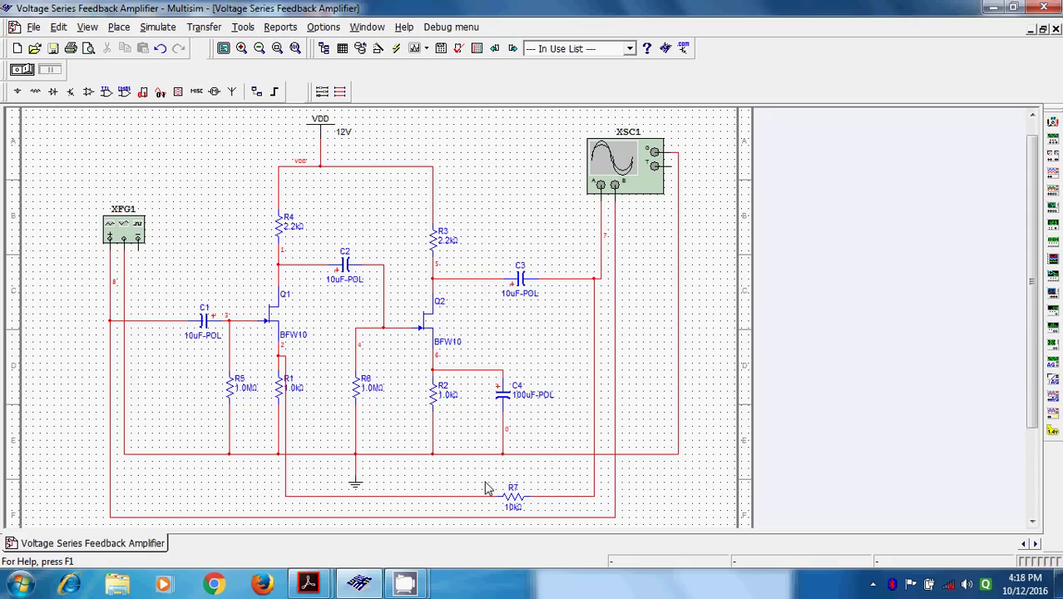
Step: Inspect the waveform and signal settings of function generator XFG1, and close its window
double_click(106, 238)
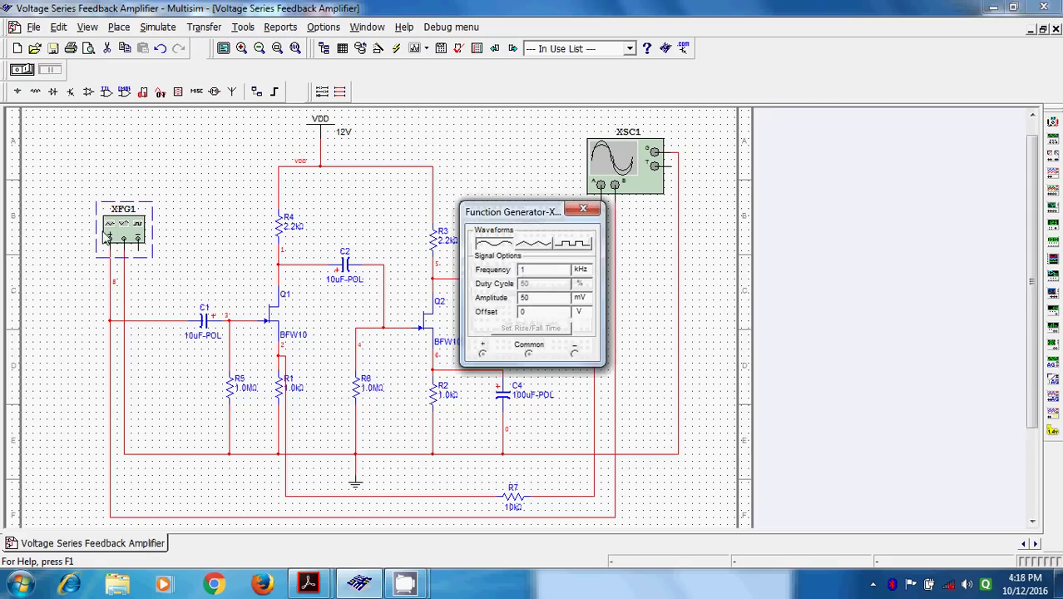
click(582, 246)
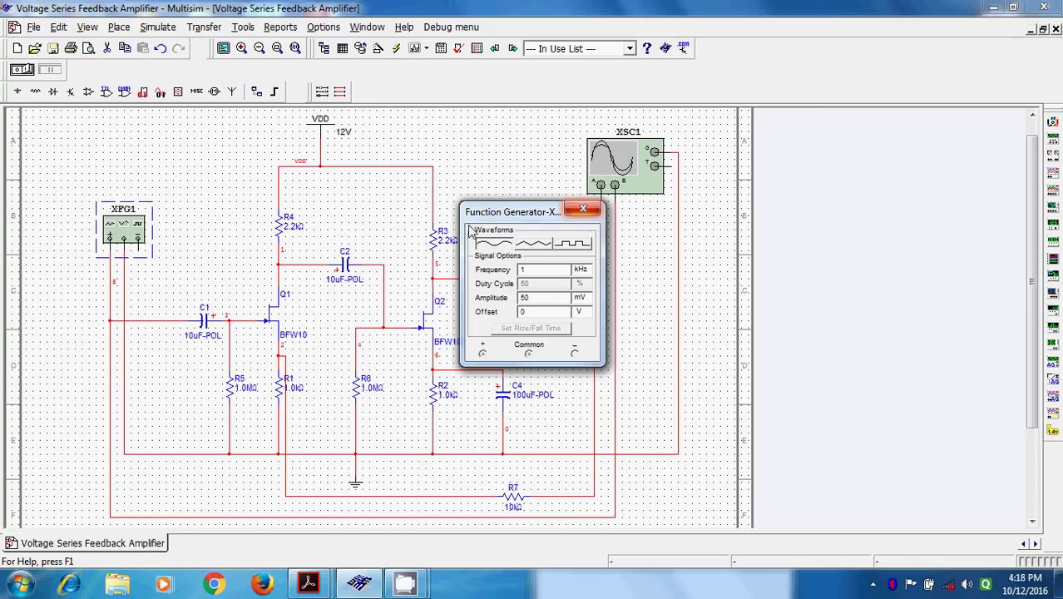
click(583, 209)
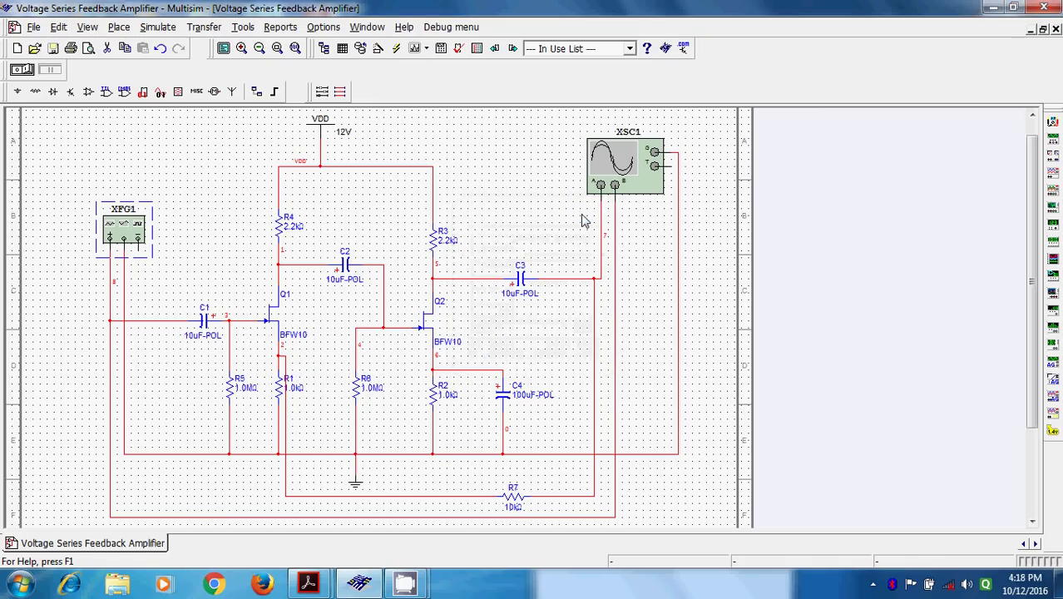
click(530, 181)
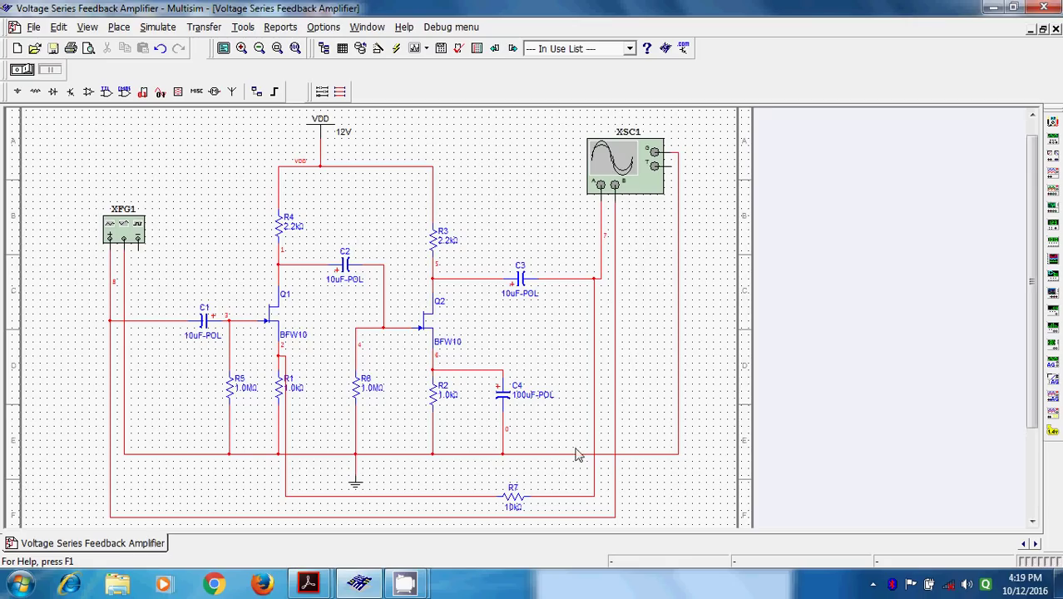
click(594, 279)
Step: View the hand-drawn voltage-series feedback circuit diagram in EDC Practicals.pdf and return to the Multisim schematic
mouse_move(309, 587)
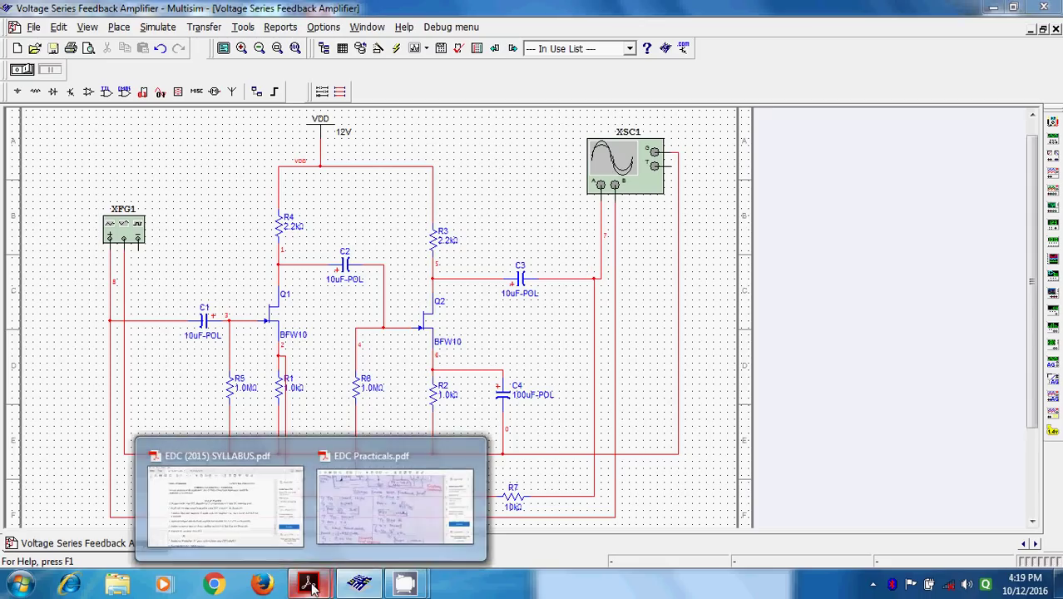
click(369, 512)
scroll(434, 382, up, 4)
scroll(433, 383, up, 3)
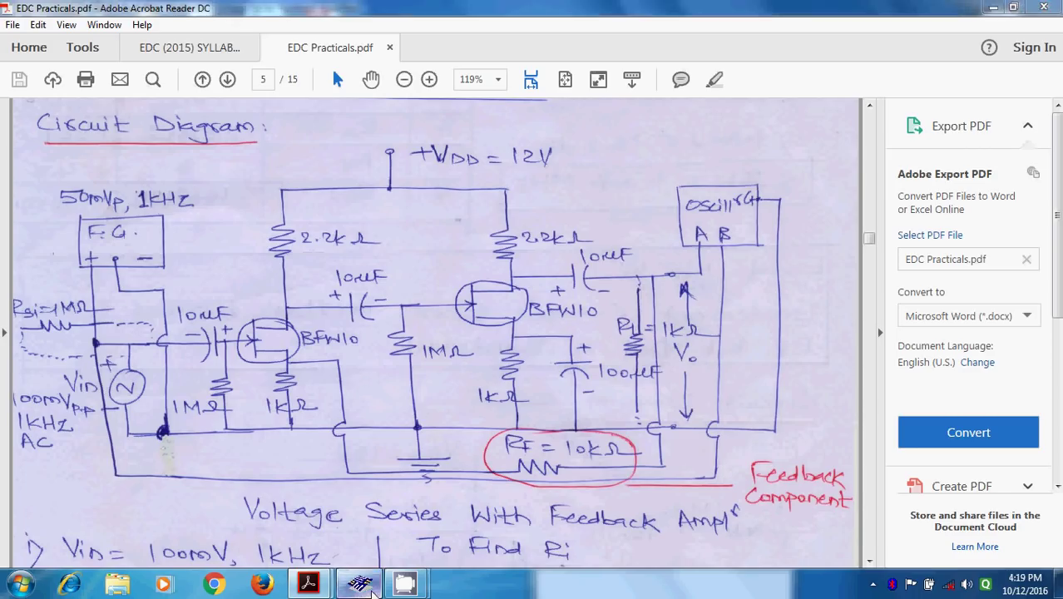
click(359, 584)
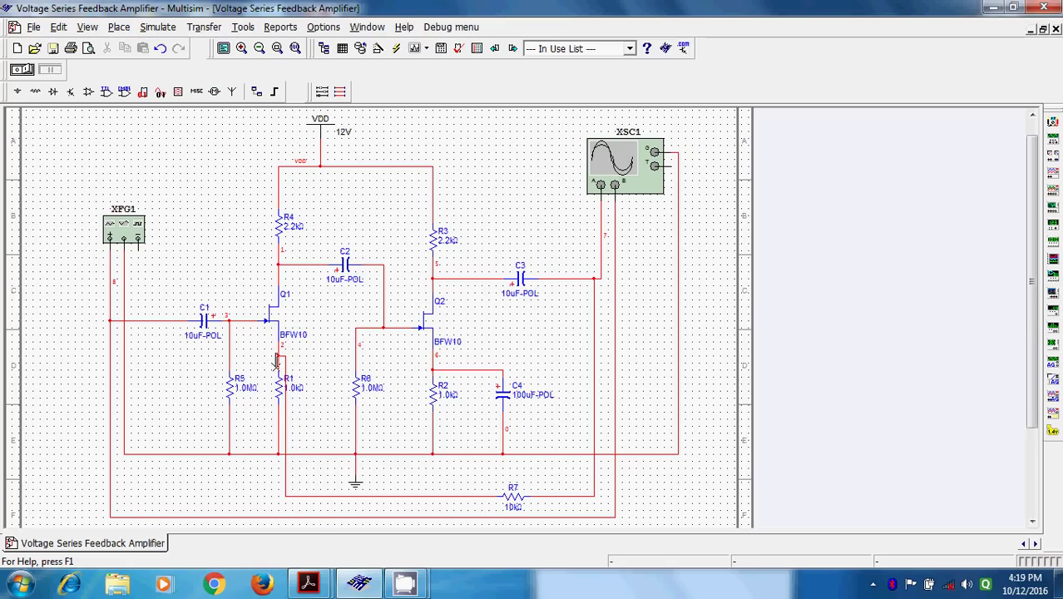
Step: Open Paint and sketch with the Pencil a grounded two-resistor voltage divider with a top terminal and a midpoint output line
click(22, 586)
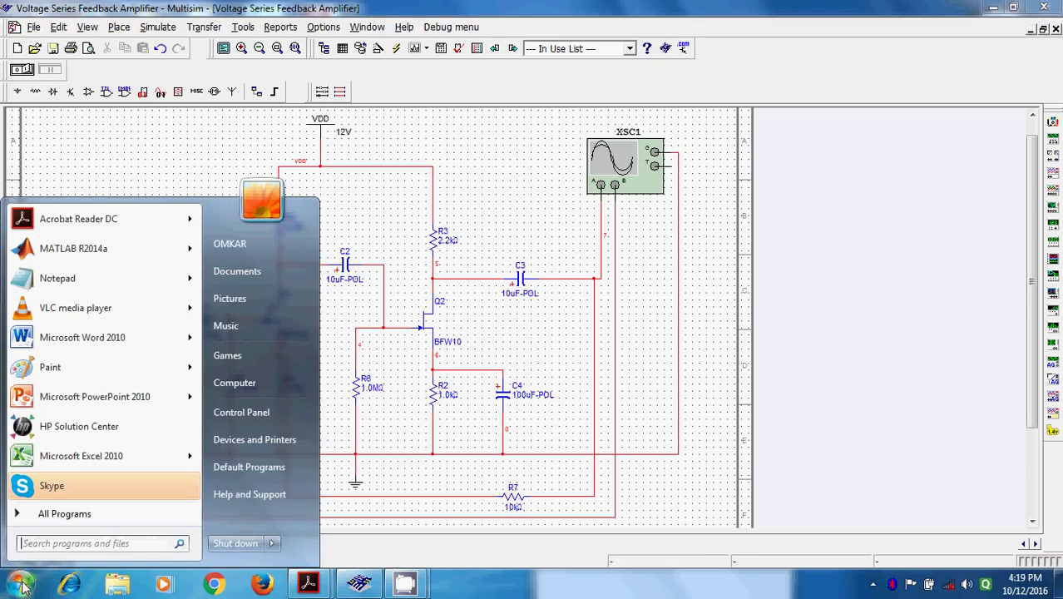
click(50, 366)
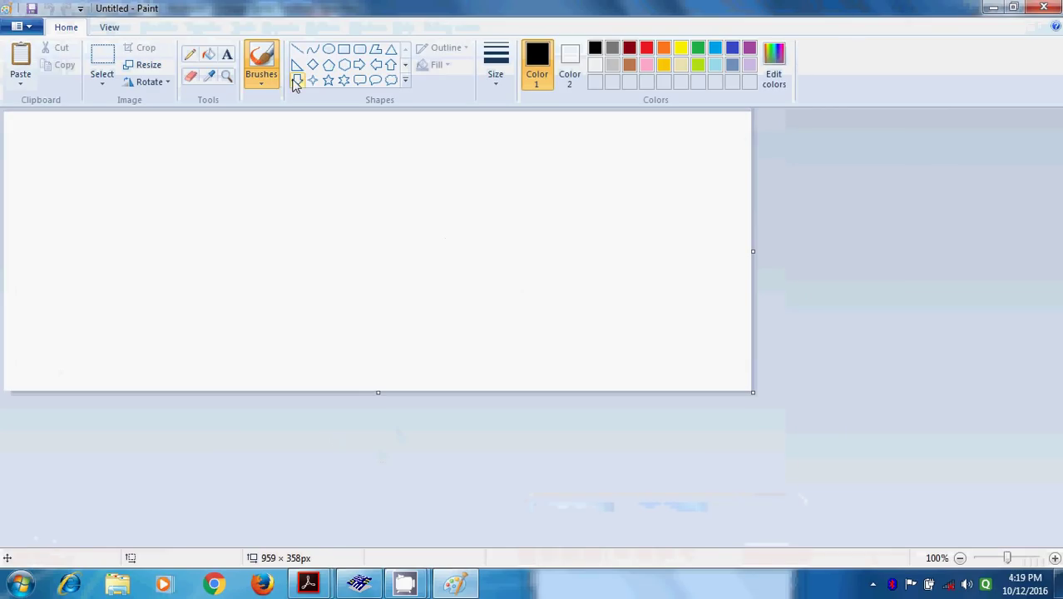
click(191, 58)
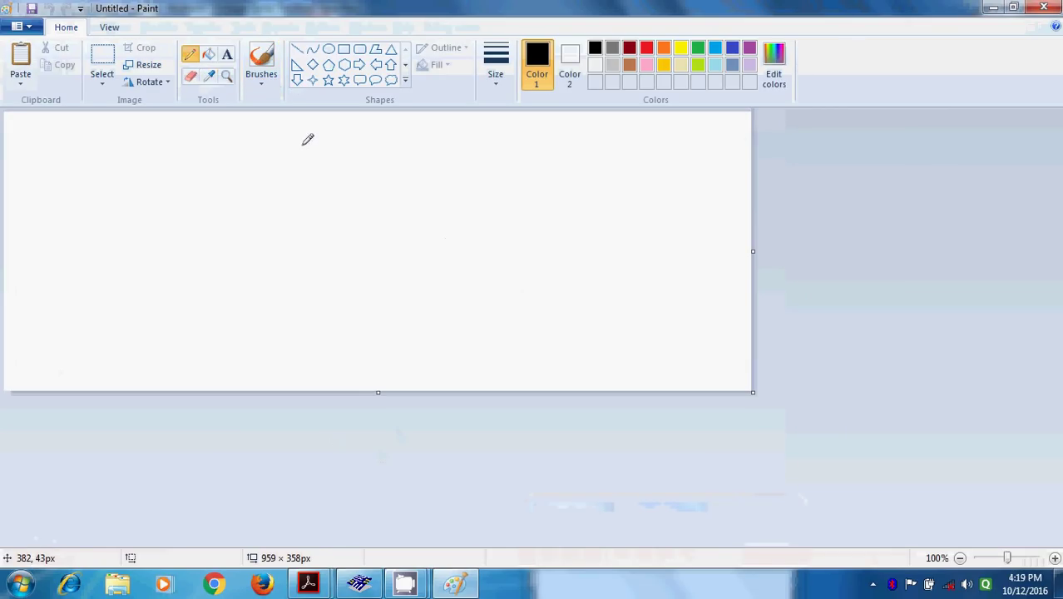
click(308, 140)
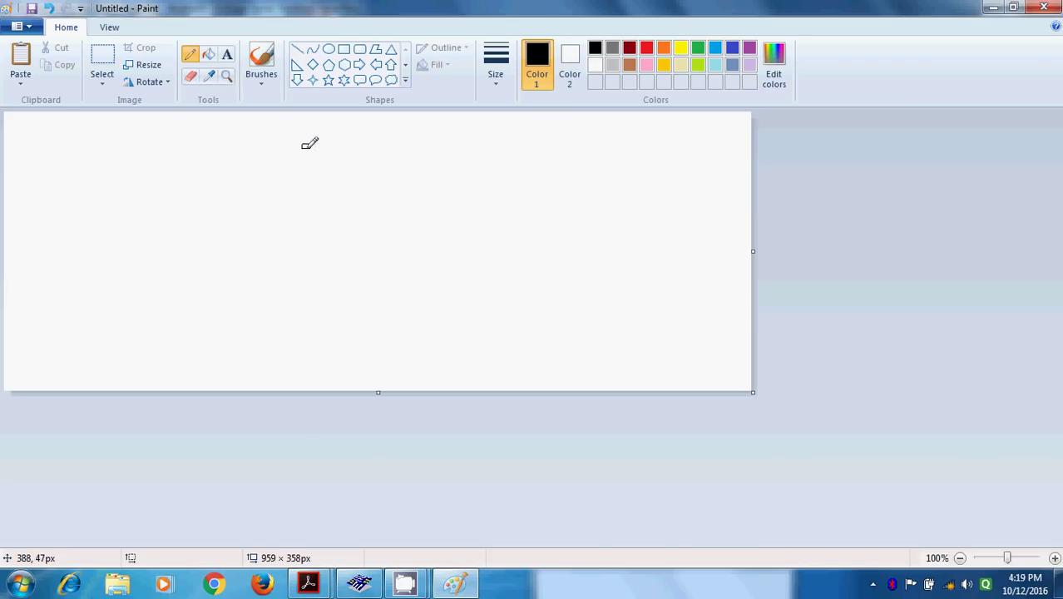
mouse_move(306, 148)
mouse_down()
mouse_move(306, 167)
mouse_move(329, 181)
mouse_move(306, 202)
mouse_move(346, 210)
mouse_move(312, 218)
mouse_move(329, 279)
mouse_move(305, 293)
mouse_move(328, 308)
mouse_move(316, 315)
mouse_move(322, 341)
mouse_move(302, 349)
mouse_move(362, 350)
mouse_move(345, 364)
mouse_move(353, 373)
mouse_up()
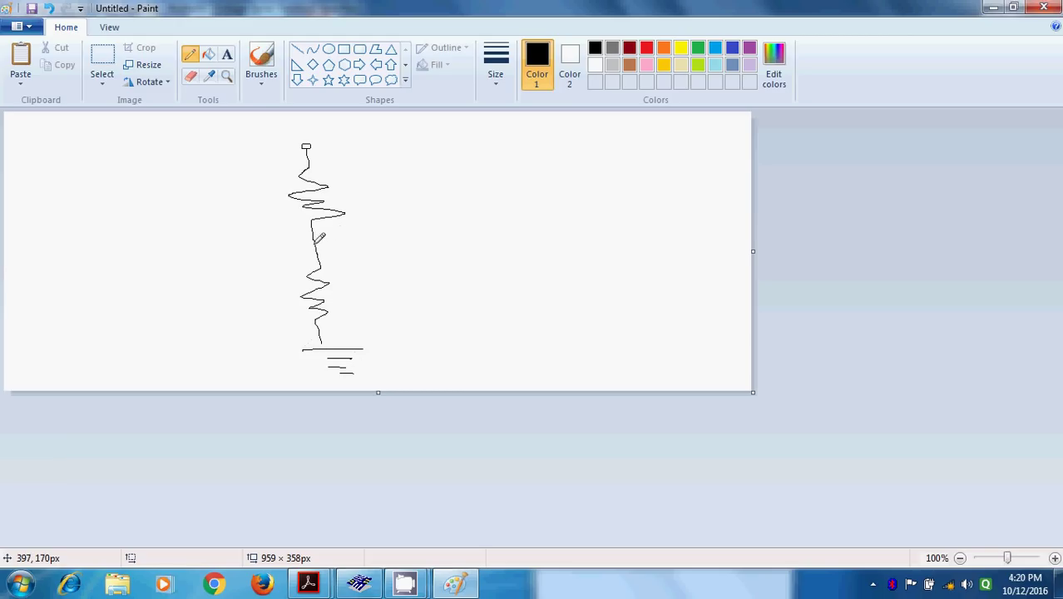
drag(314, 243, 415, 243)
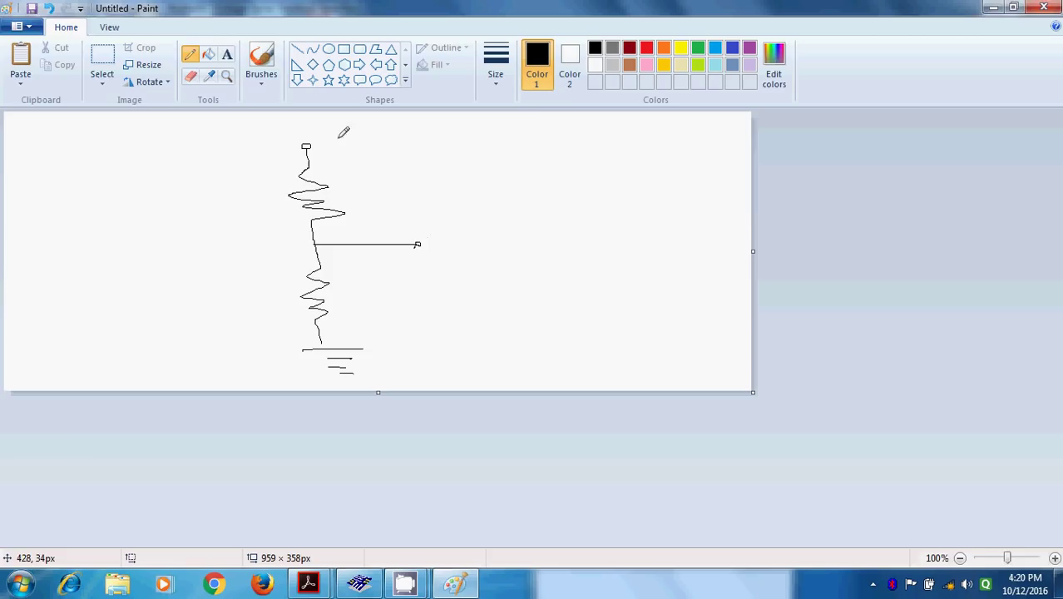
Step: Hand-letter the divider sketch in Paint: Vo at the top terminal, RF and RS1 beside the upper and lower resistors, VF at the output
click(363, 582)
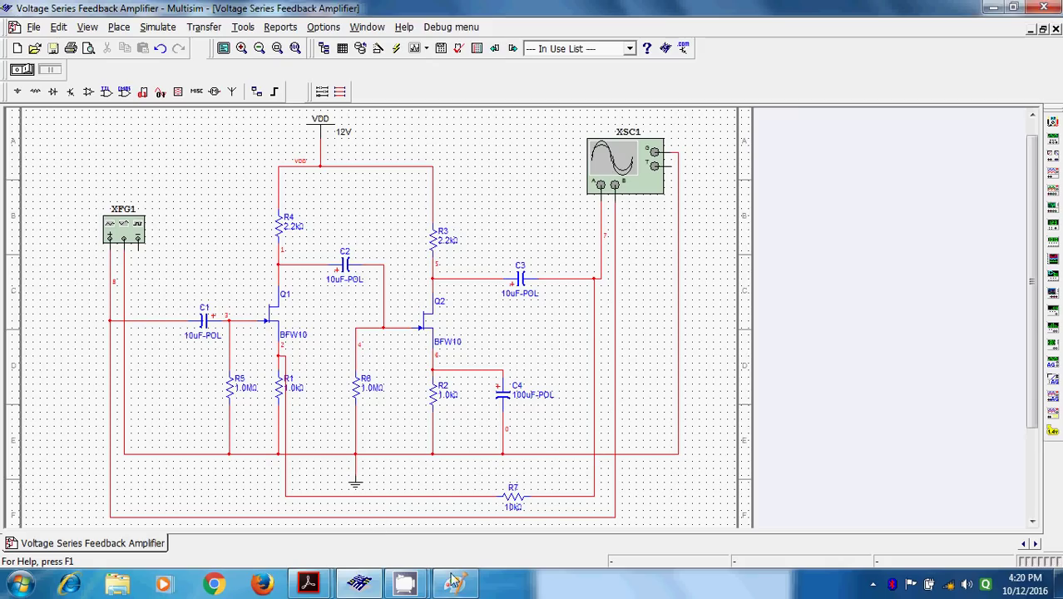
click(455, 583)
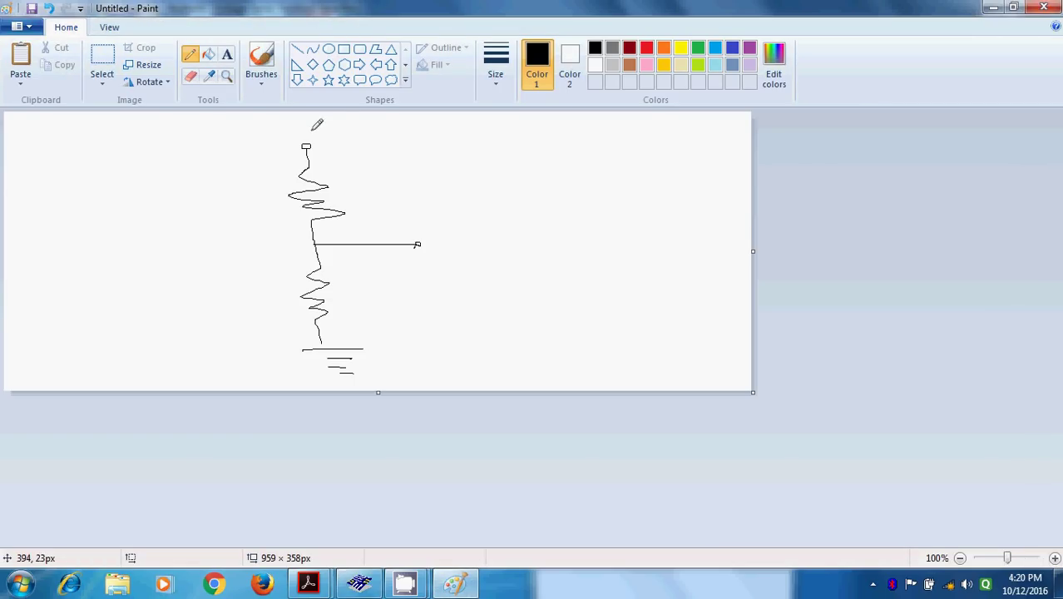
drag(312, 128, 330, 139)
mouse_move(348, 185)
mouse_down()
mouse_move(351, 199)
mouse_move(347, 190)
mouse_move(376, 207)
mouse_move(385, 200)
mouse_up()
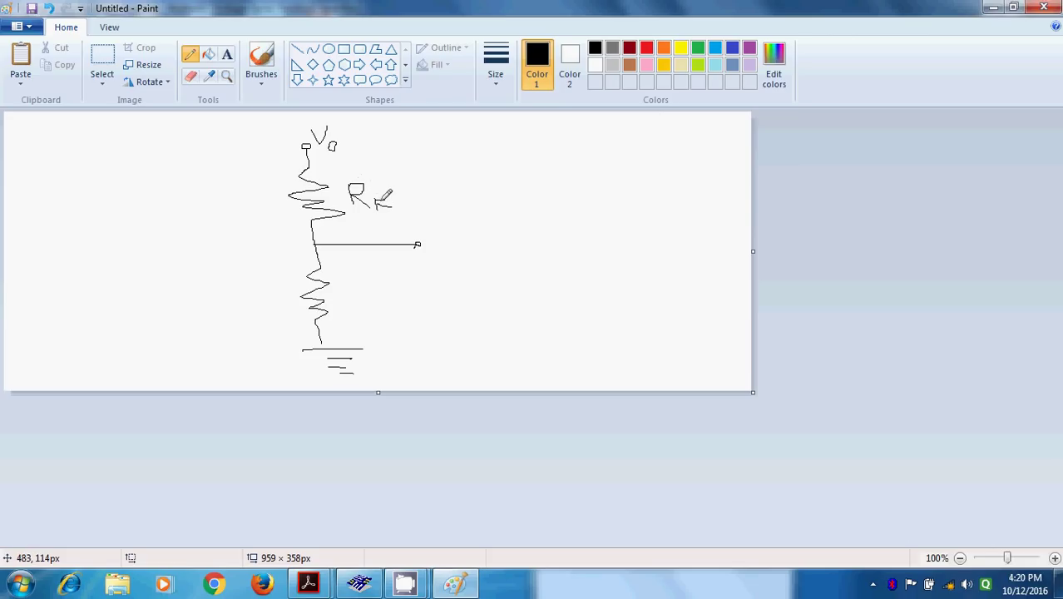
mouse_move(384, 193)
mouse_down()
mouse_move(391, 201)
mouse_move(377, 214)
mouse_up()
mouse_move(343, 279)
mouse_down()
mouse_move(341, 302)
mouse_move(353, 286)
mouse_move(343, 293)
mouse_move(378, 307)
mouse_move(368, 313)
mouse_move(393, 329)
mouse_up()
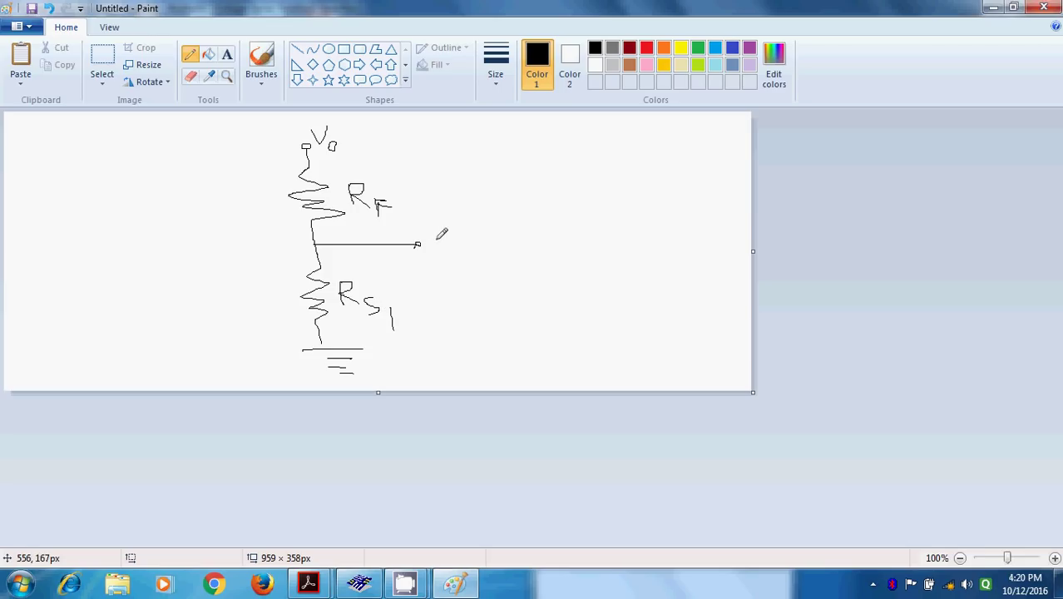
mouse_move(434, 236)
mouse_down()
mouse_move(453, 233)
mouse_move(456, 278)
mouse_move(473, 261)
mouse_move(457, 267)
mouse_up()
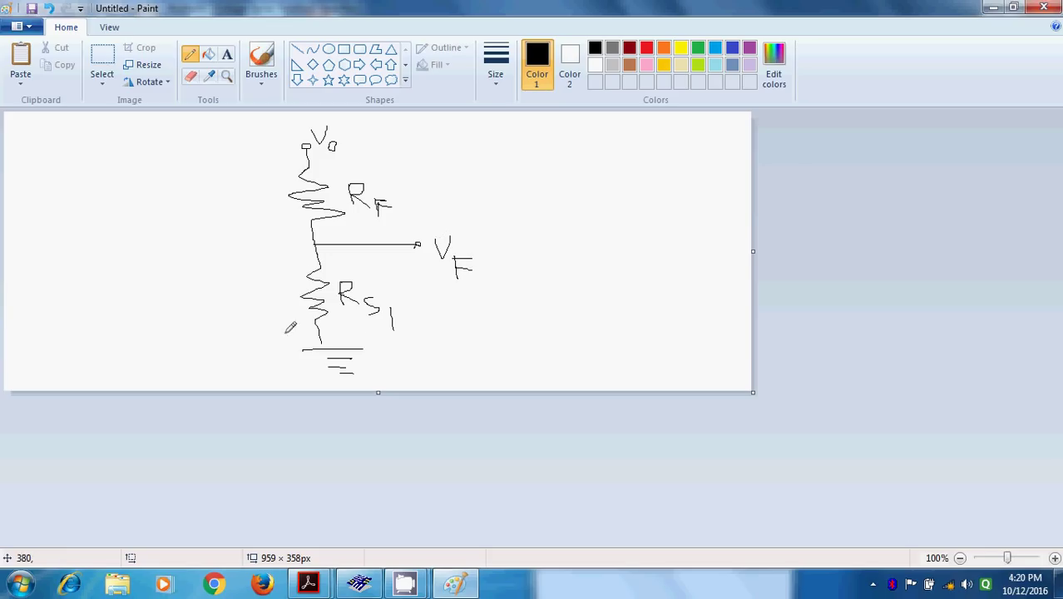
Step: Compare the feedback path through R7 and R1 in the Multisim schematic with the Paint divider sketch
click(359, 582)
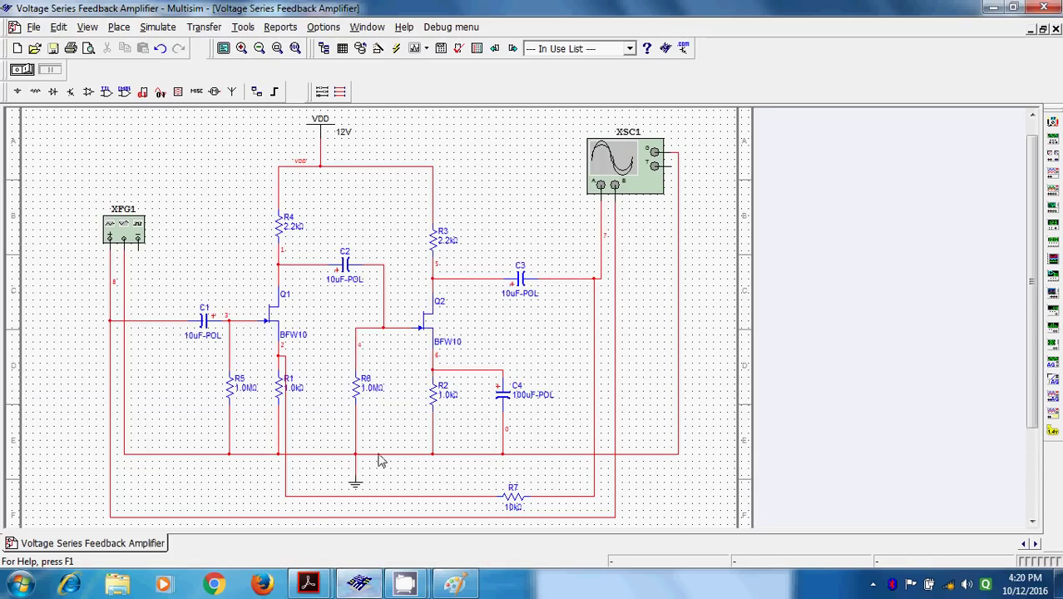
click(360, 583)
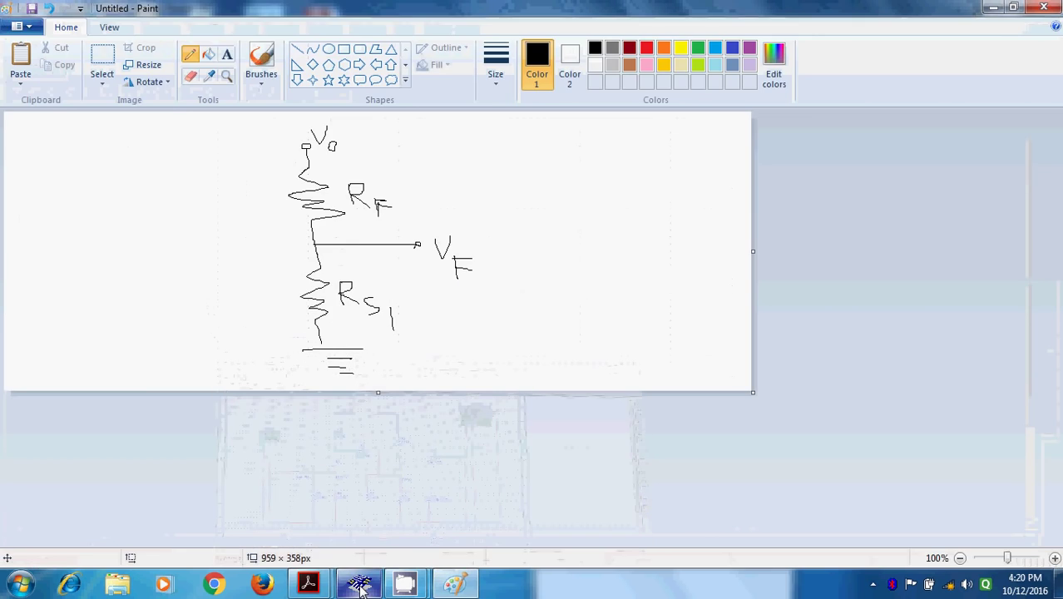
click(360, 583)
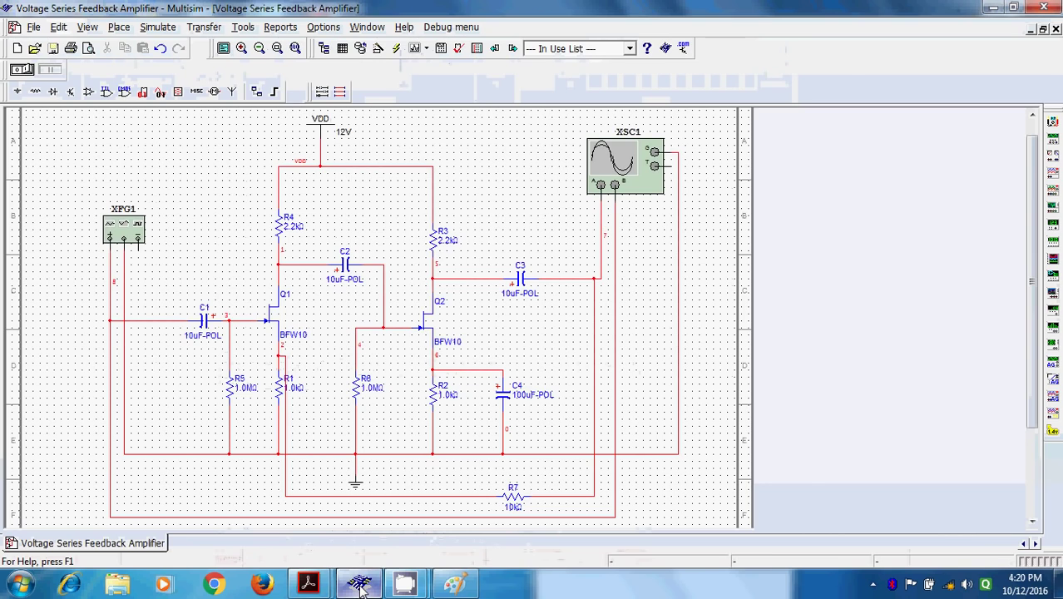
click(359, 584)
click(360, 584)
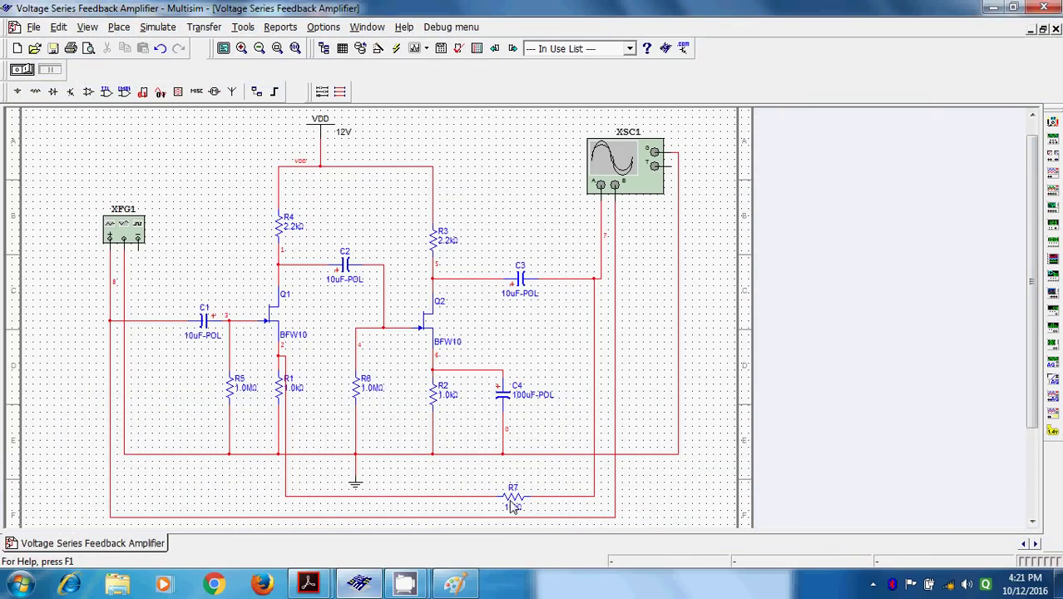
click(374, 582)
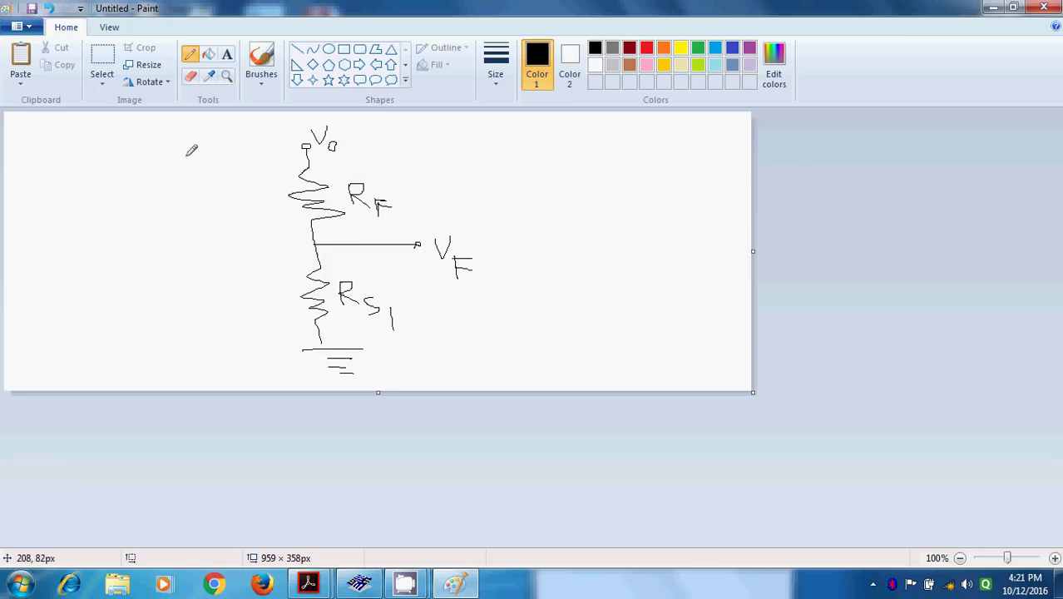
Step: Add the text formula "VF = [Rs1/ (Rs1 + RF)] x Vo" in the blank area beside the divider sketch
click(227, 56)
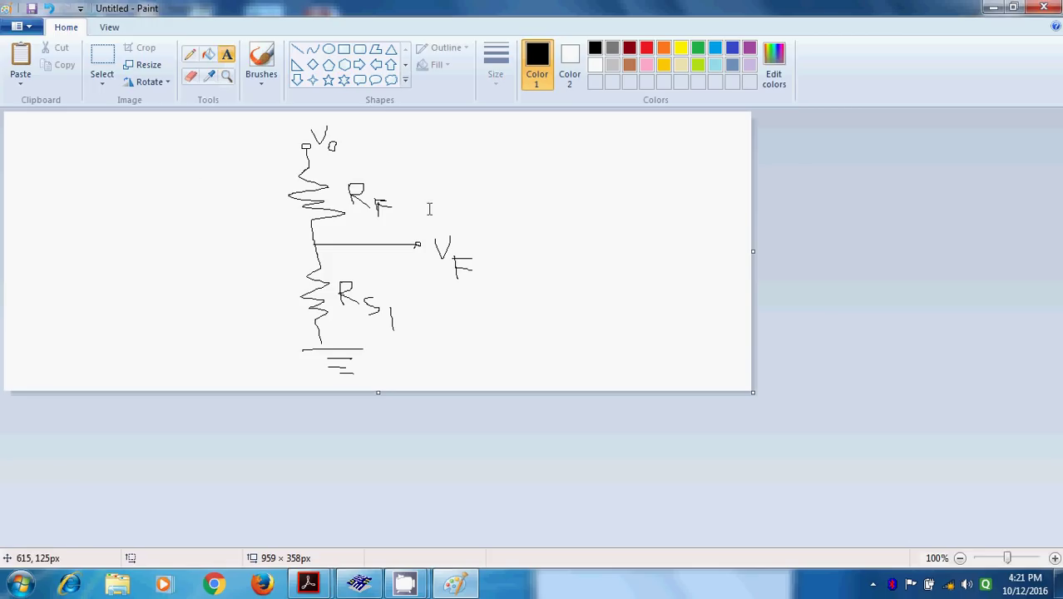
drag(42, 217, 222, 286)
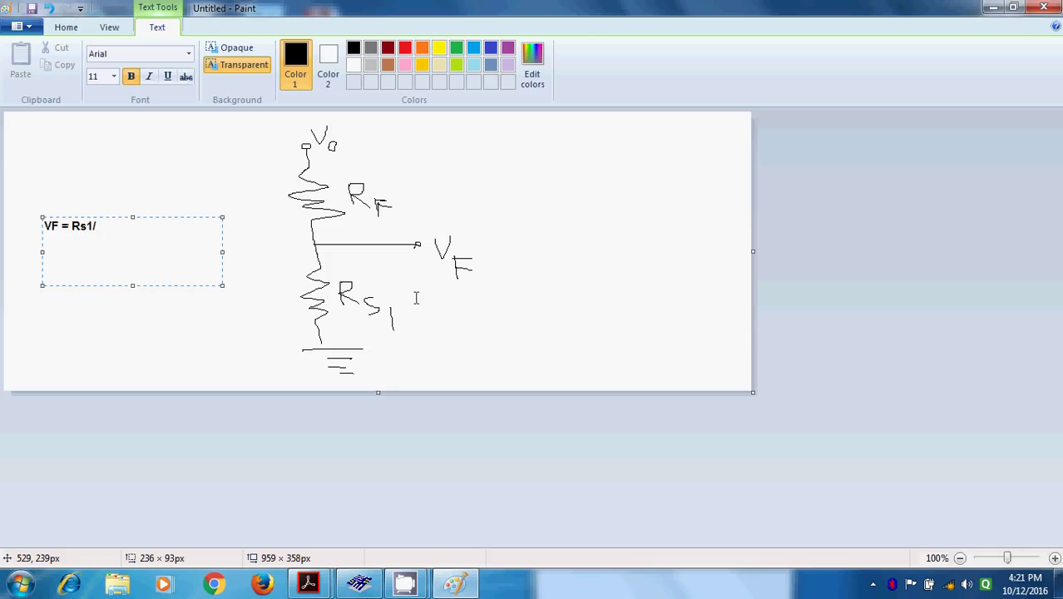
key(shift+Left)
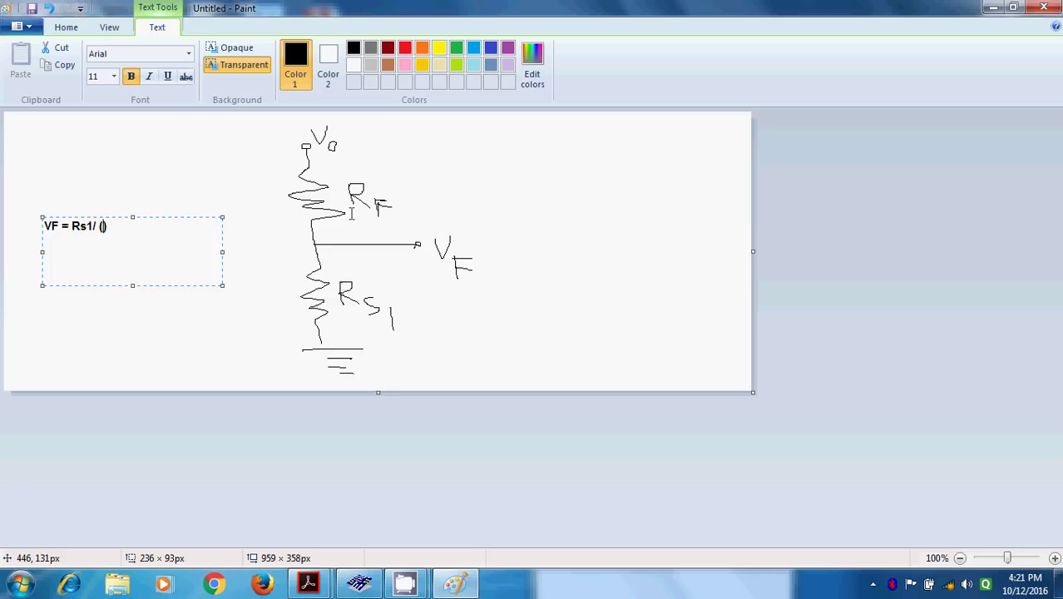
text(Rs1 + RF)
key(End)
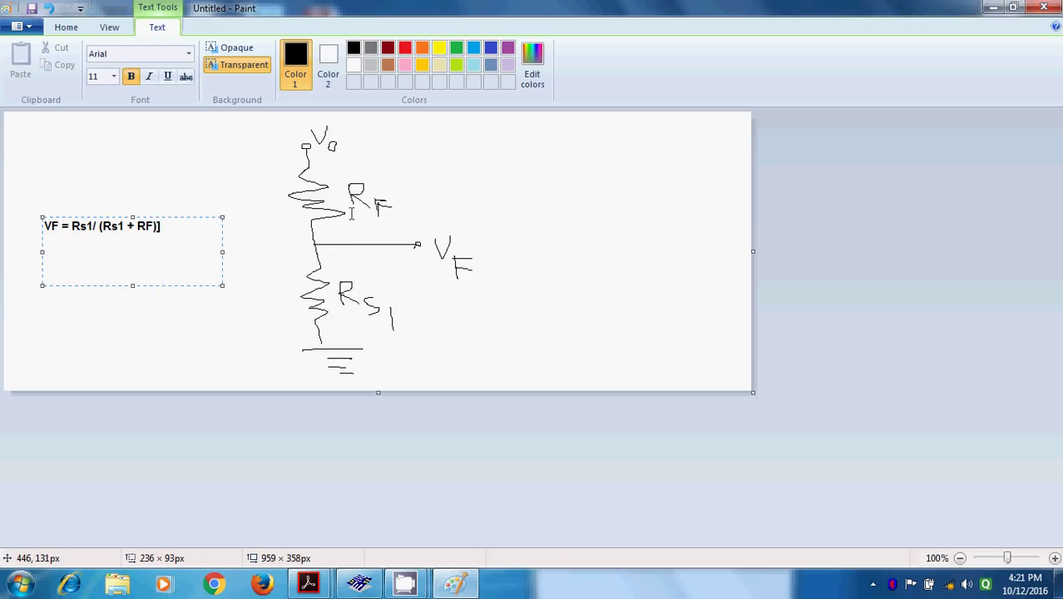
key(shift+Right)
text([)
key(End)
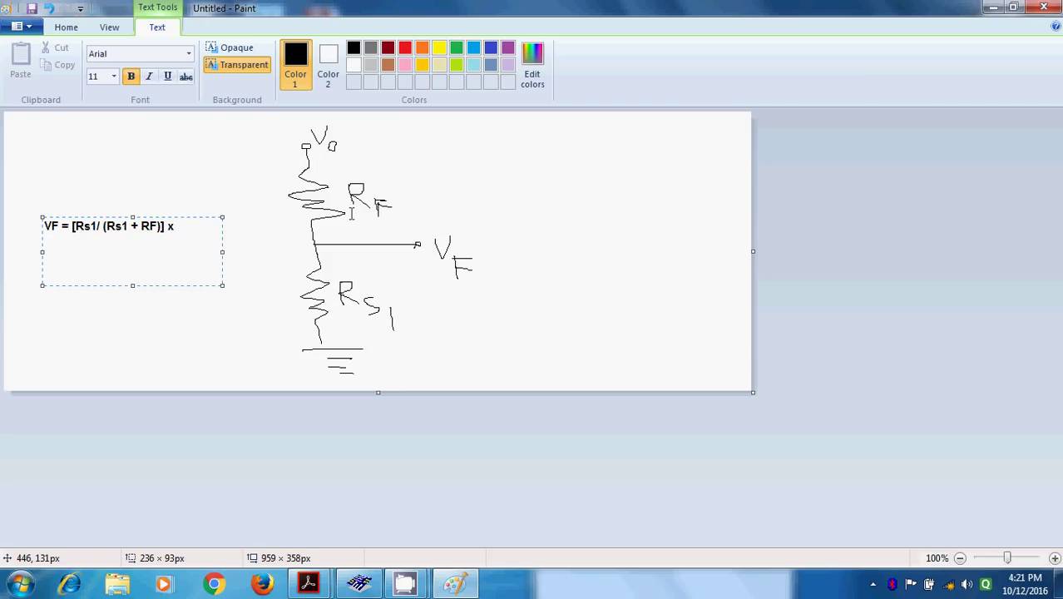
text(x Vo)
Step: Check the amplifier's output node in Multisim, return to Paint and commit the formula text to the canvas
click(359, 582)
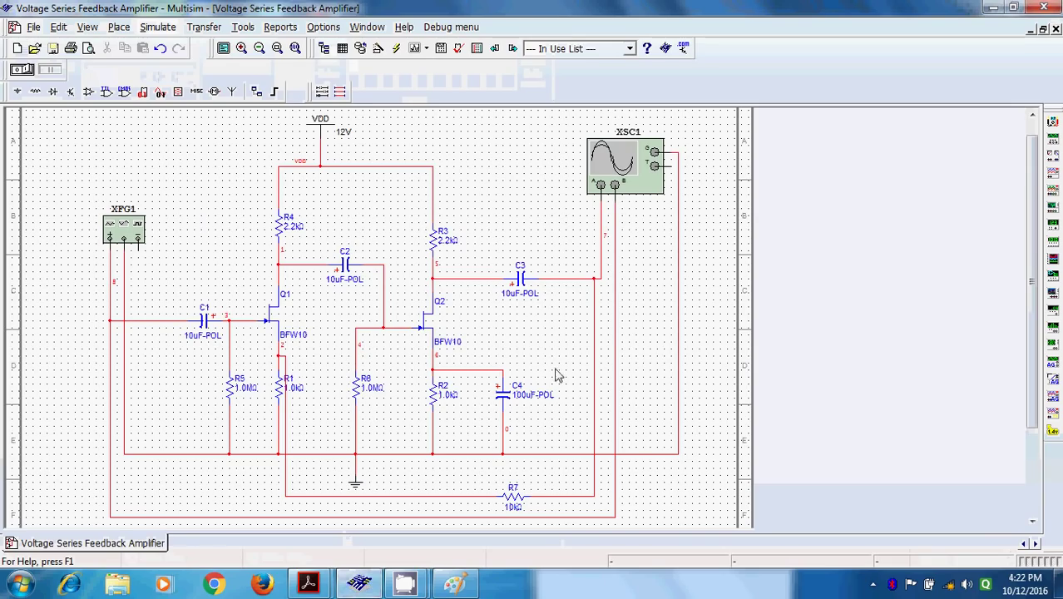
click(594, 278)
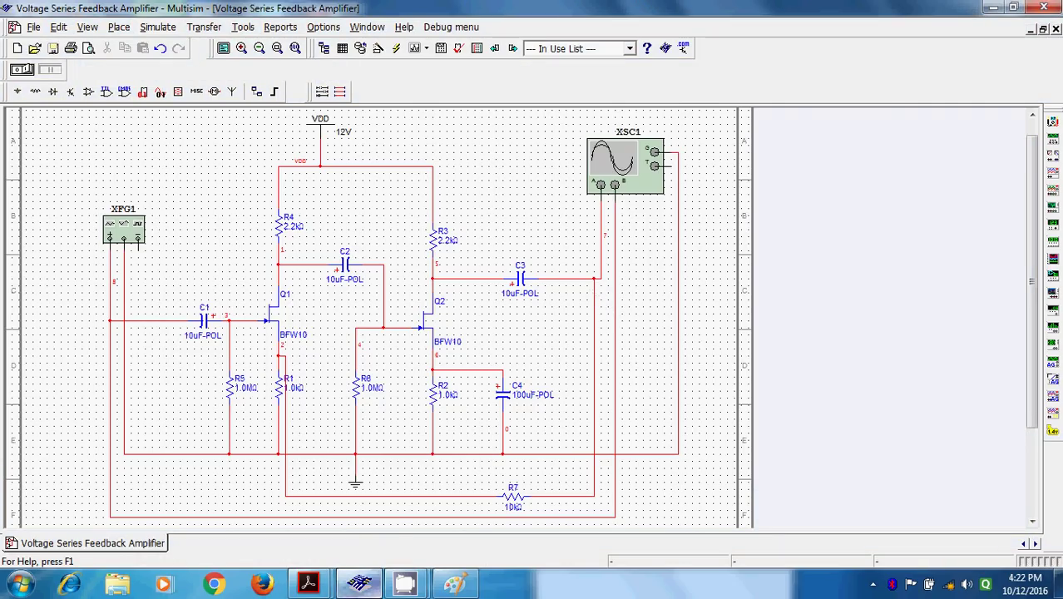
click(359, 584)
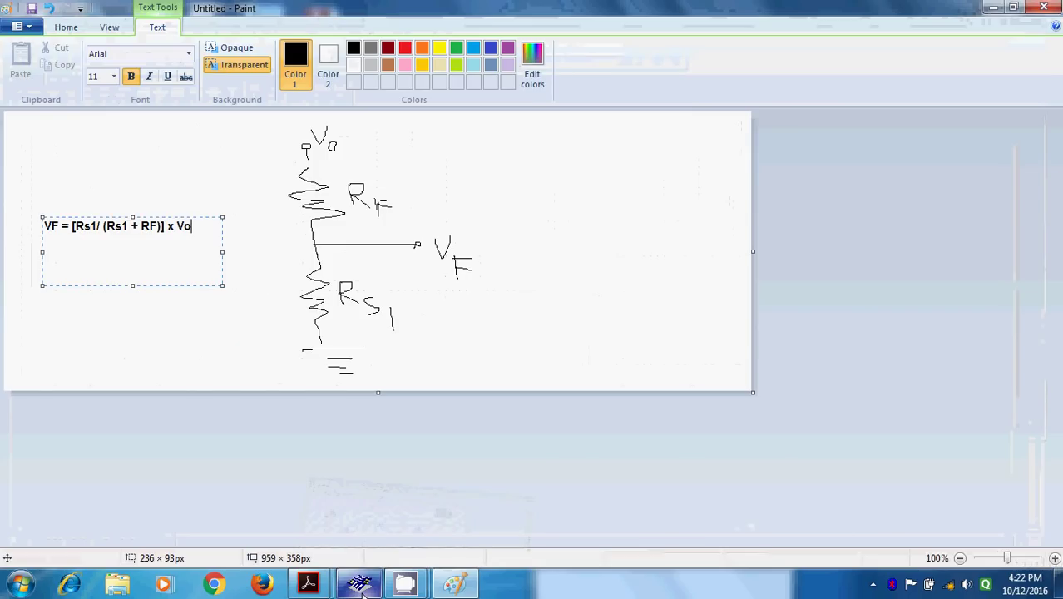
click(243, 330)
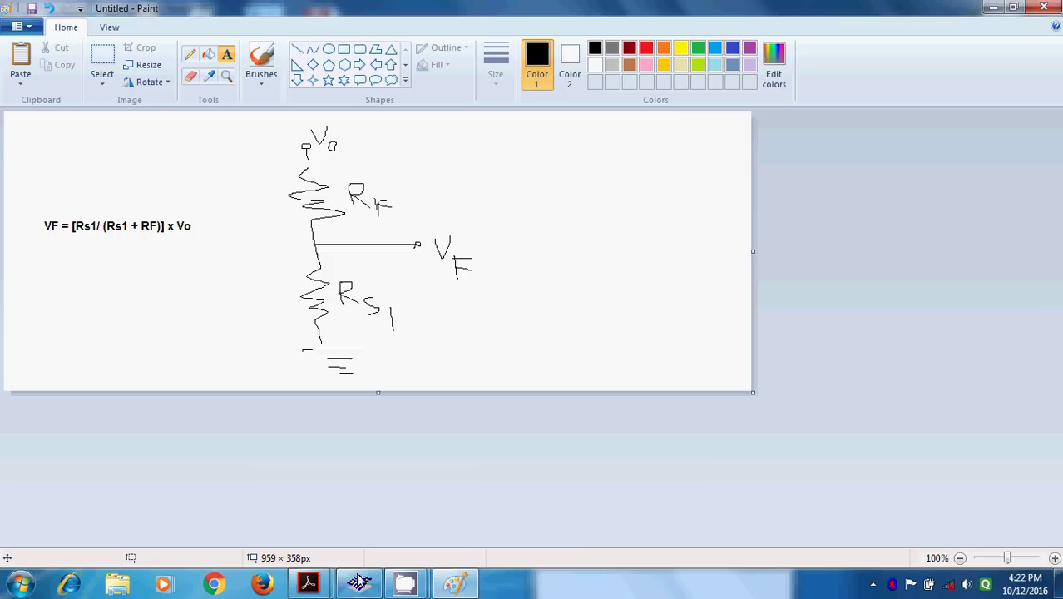
Step: Review the schematic in Multisim, read the voltage-series feedback practical in EDC (2015) SYLLABUS.pdf in Acrobat Reader, and return to Multisim
mouse_move(359, 585)
click(370, 497)
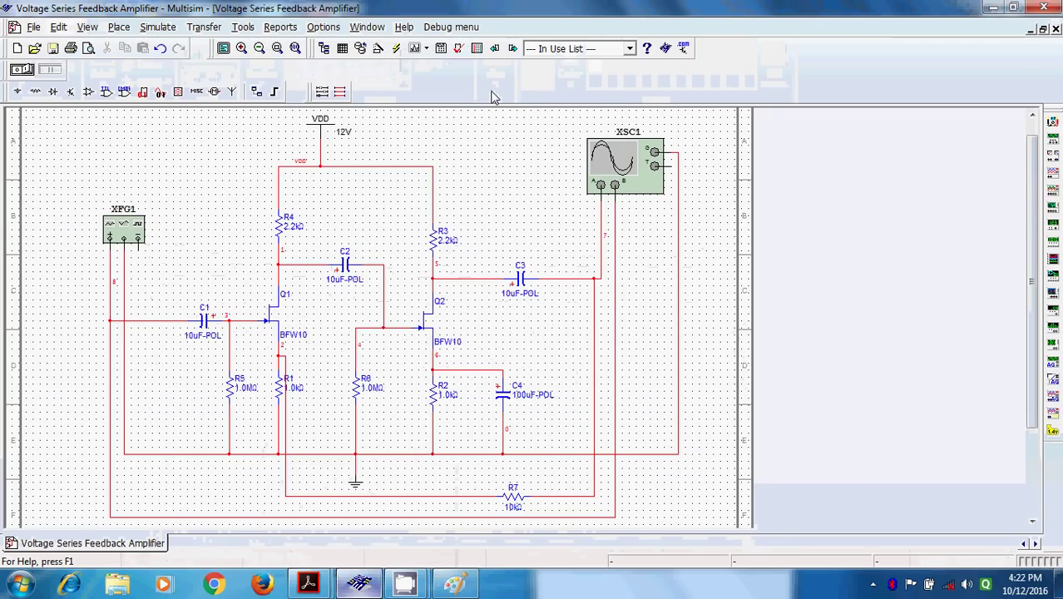
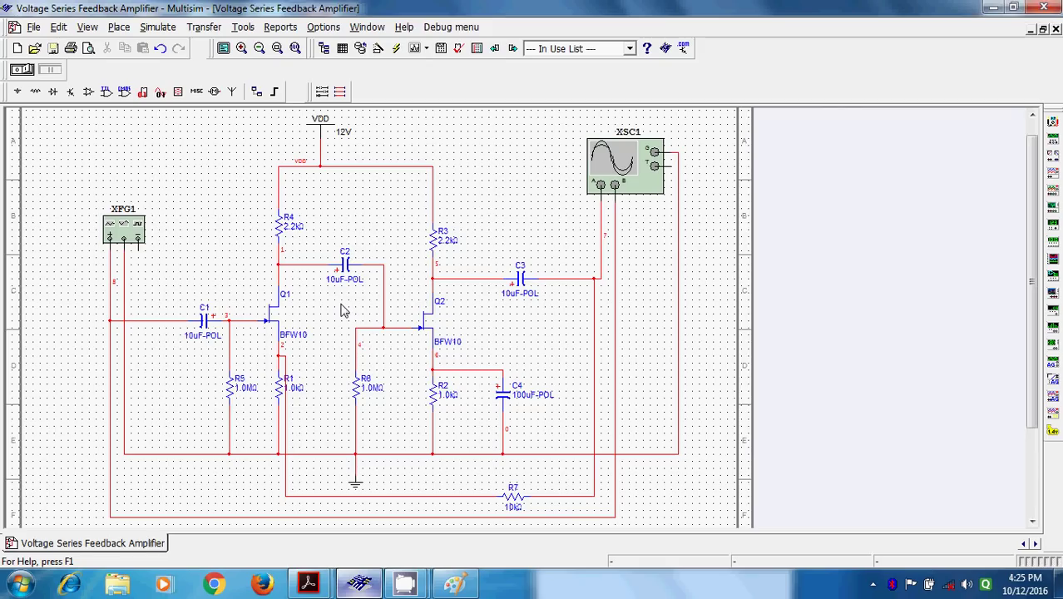
mouse_move(308, 582)
click(225, 509)
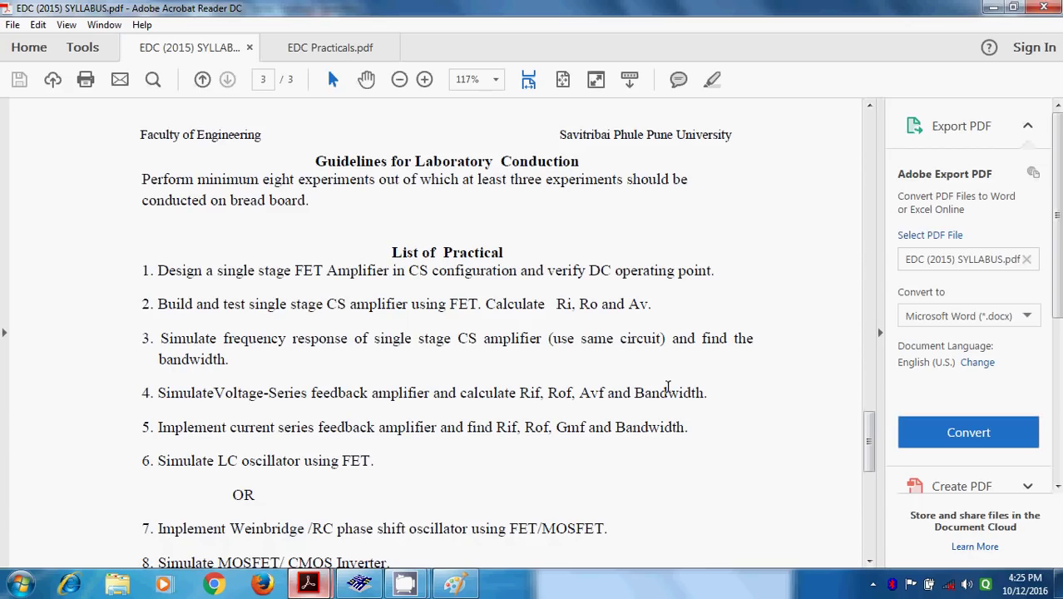
click(370, 586)
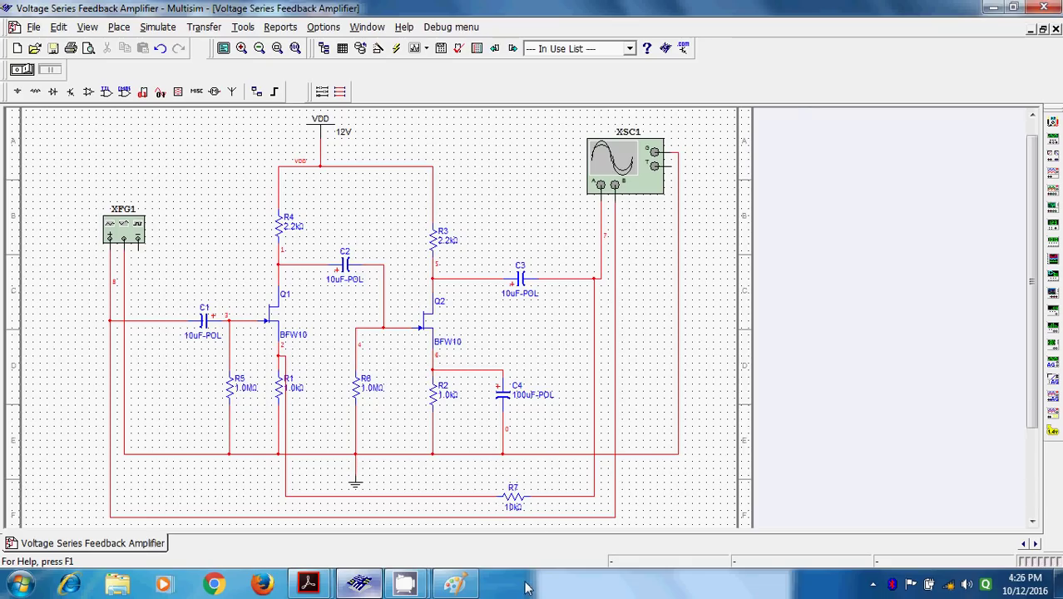
Step: Open the XSC1 oscilloscope display, start the simulation, and place the display over the middle of the schematic
double_click(619, 163)
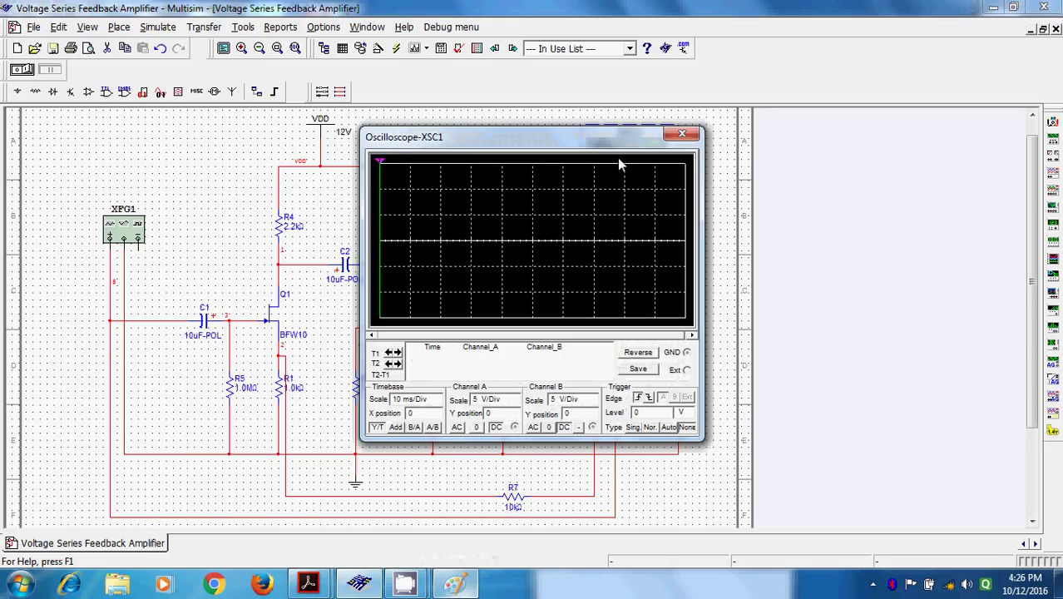
click(21, 70)
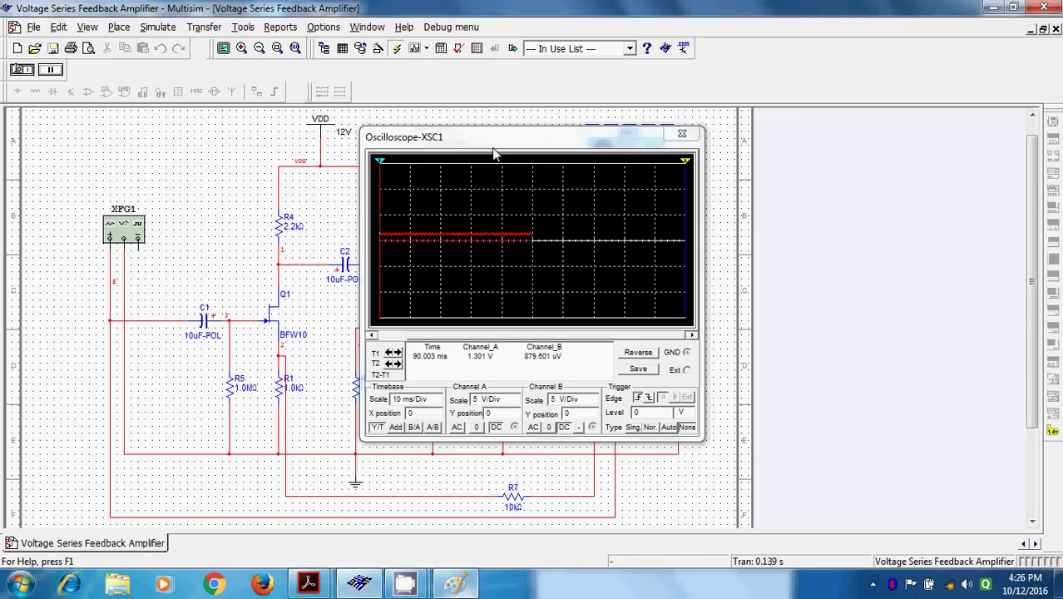
drag(508, 150, 861, 164)
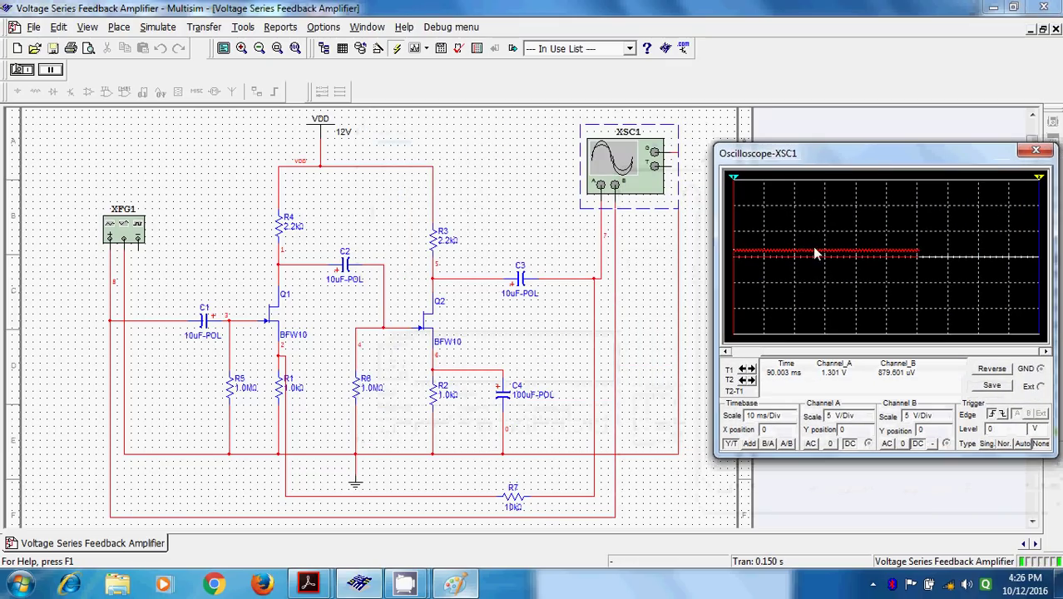
click(672, 243)
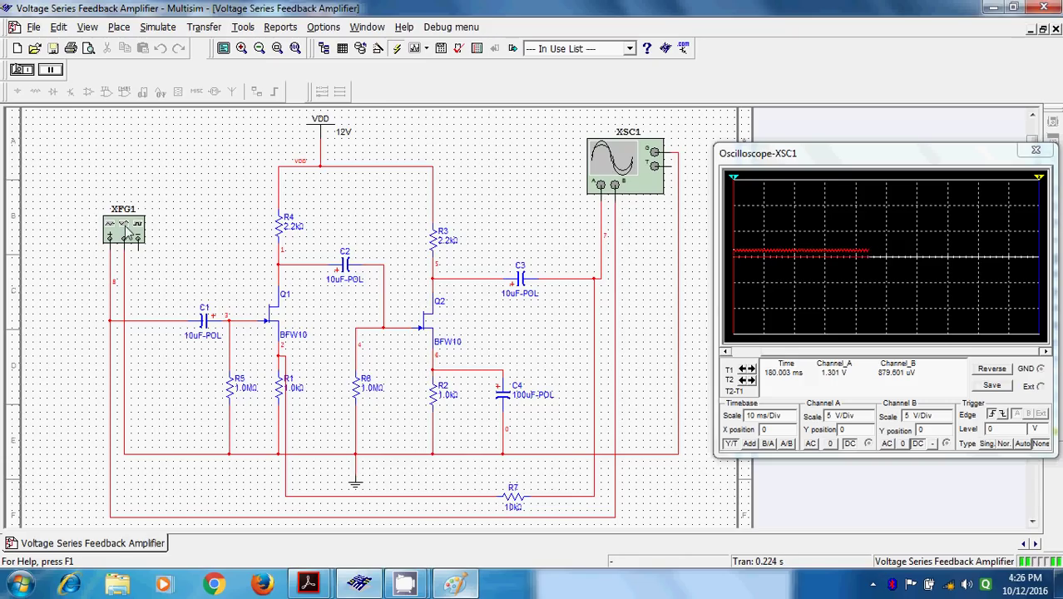
drag(859, 160, 484, 156)
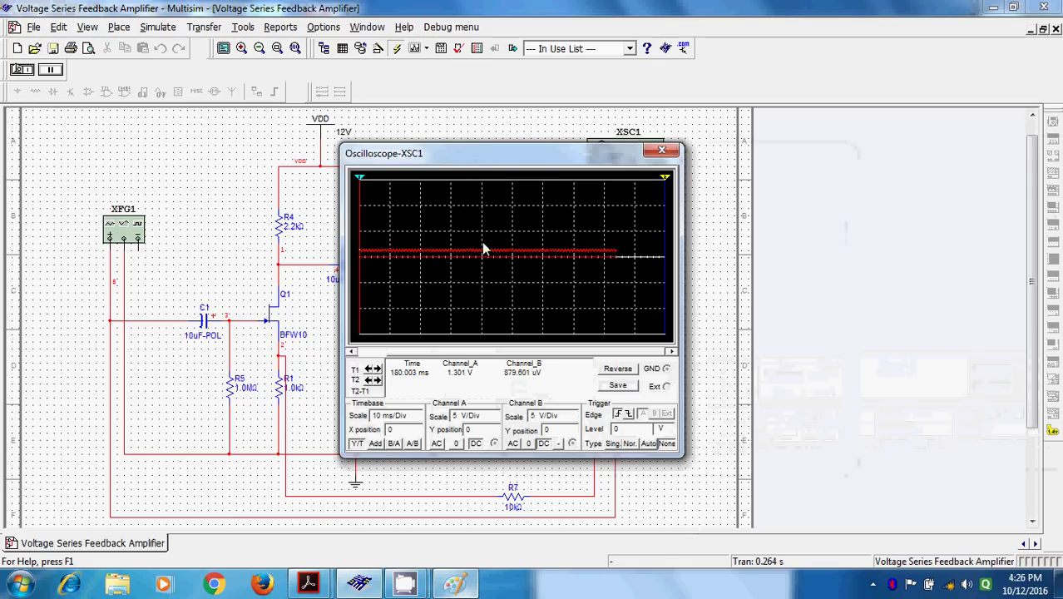
Step: Set the oscilloscope's Channel A Y position to -1.6
click(488, 431)
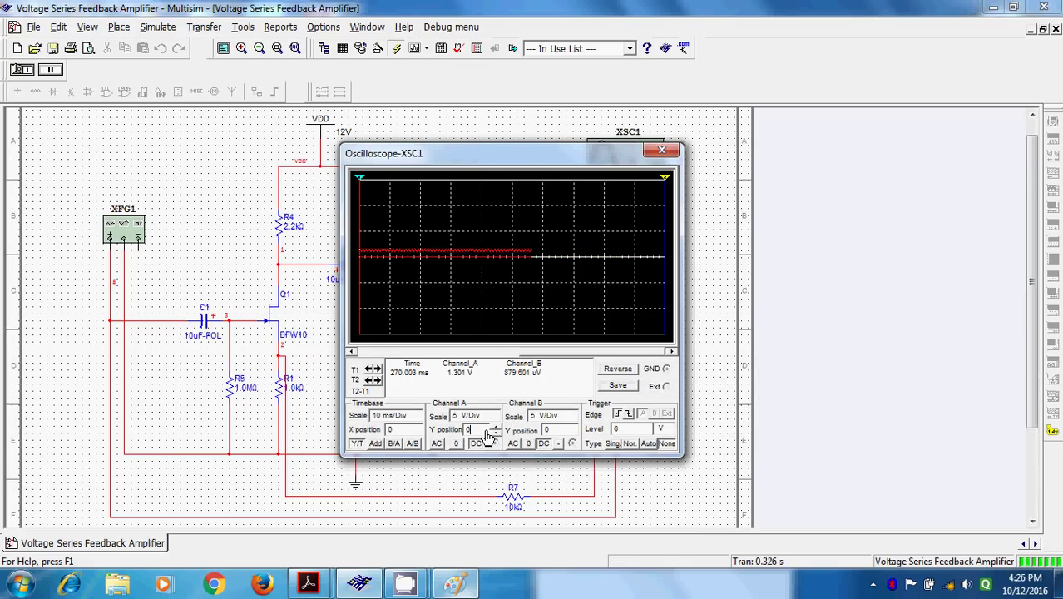
key(BackSpace)
text(-0.8)
key(Down)
key(Down)
key(Down)
key(Down)
Step: Set the oscilloscope's Channel B Y position to 1.2
click(550, 431)
key(Up)
key(Up)
key(Up)
key(Up)
key(Up)
key(Up)
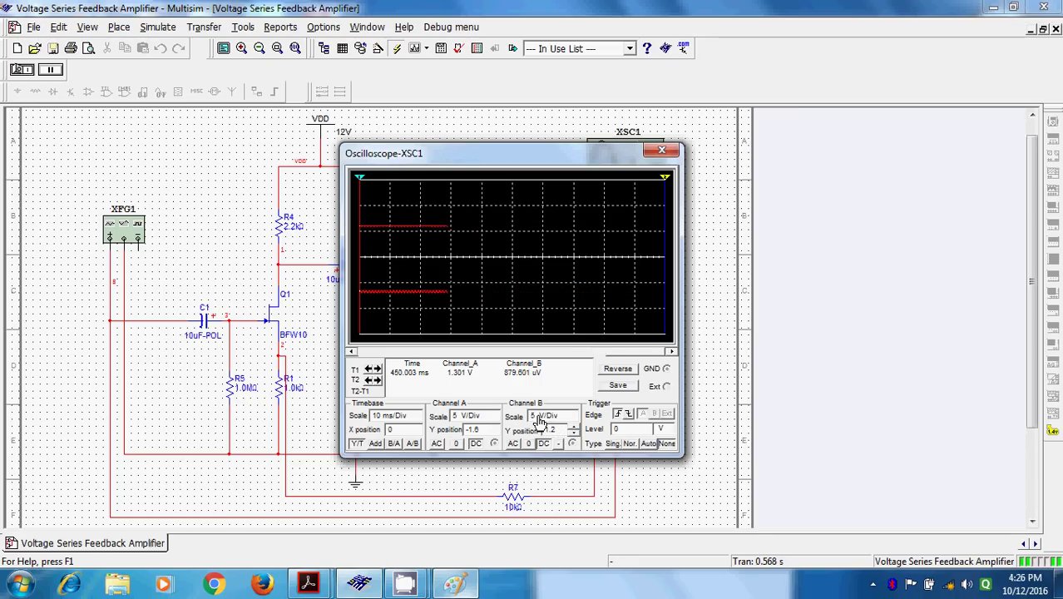
Step: Set the Channel B vertical scale to 100 mV/Div
click(539, 419)
scroll(540, 422, up, 1)
scroll(540, 422, down, 1)
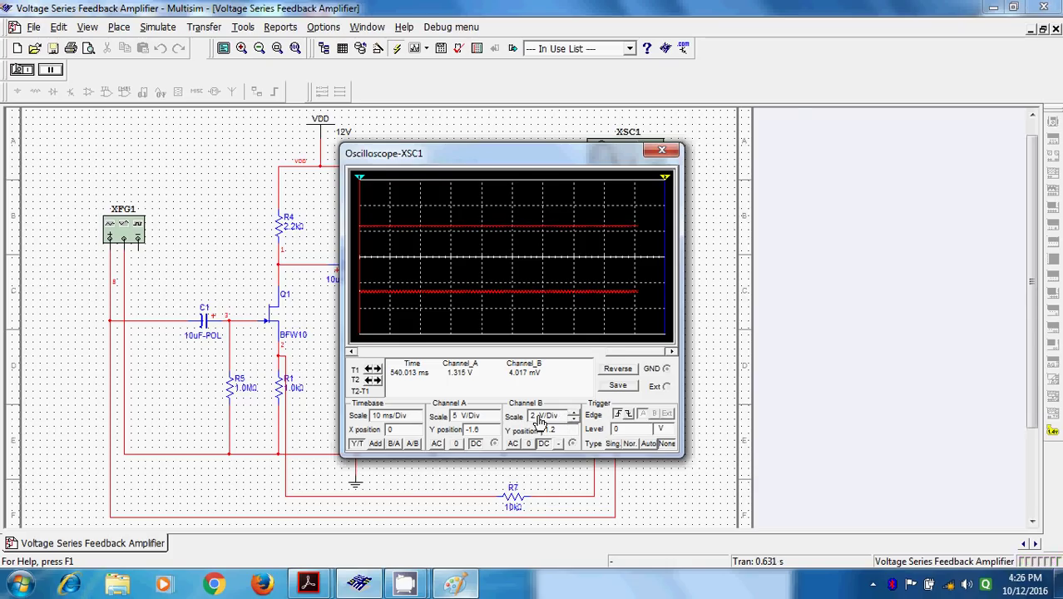
scroll(540, 422, down, 1)
scroll(540, 421, down, 1)
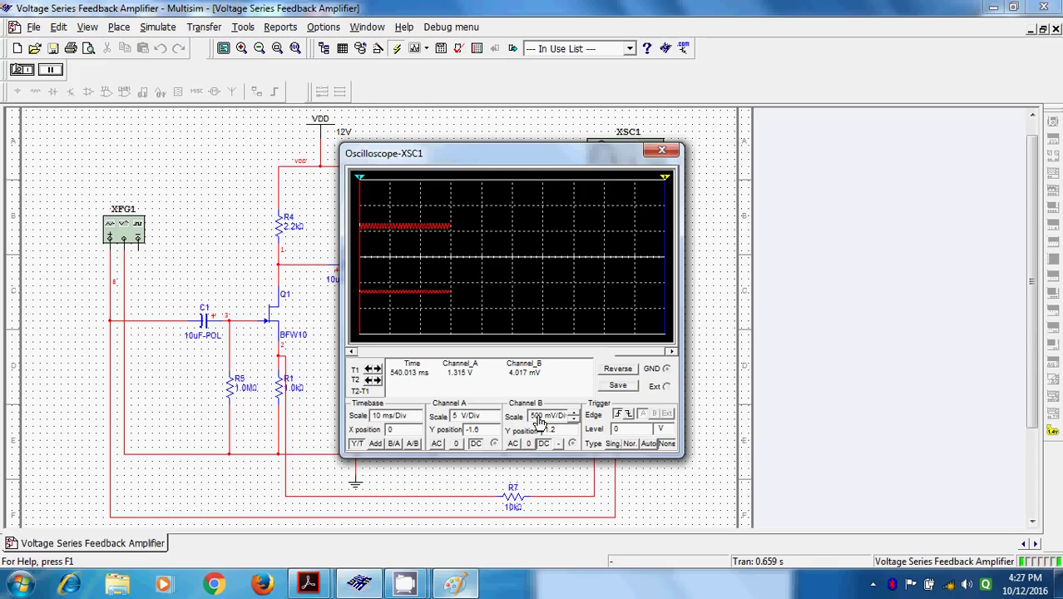
scroll(540, 422, down, 1)
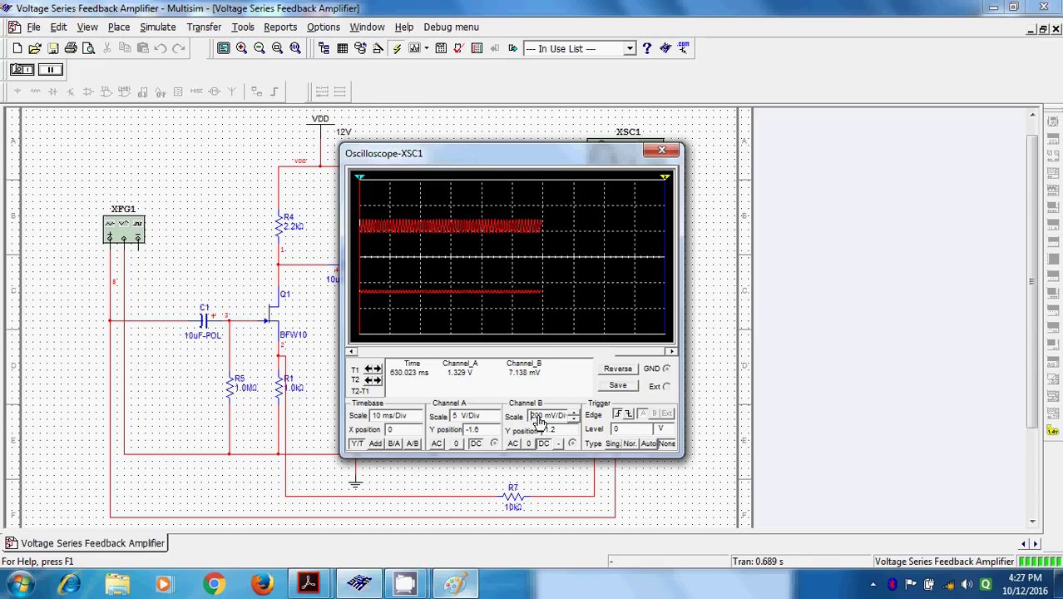
scroll(547, 421, down, 1)
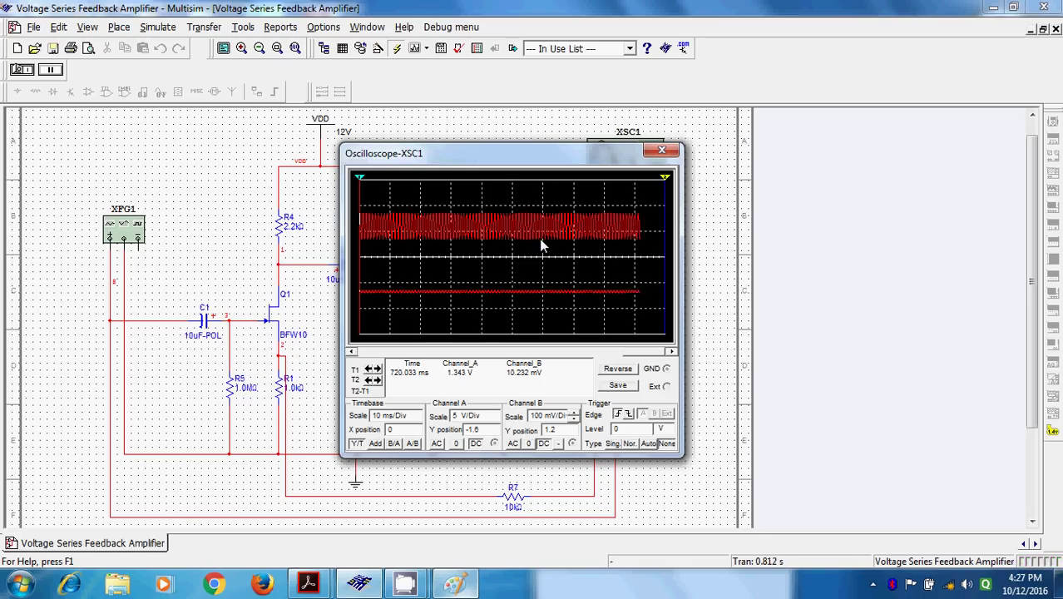
Step: Set the Channel A vertical scale to 500 mV/Div
click(487, 418)
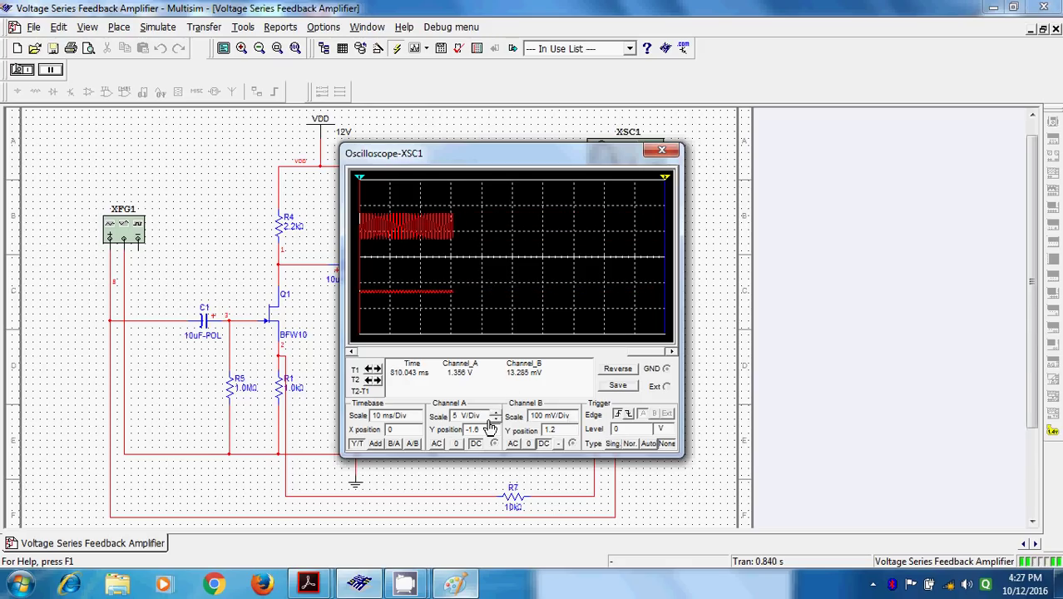
key(Down)
key(Down)
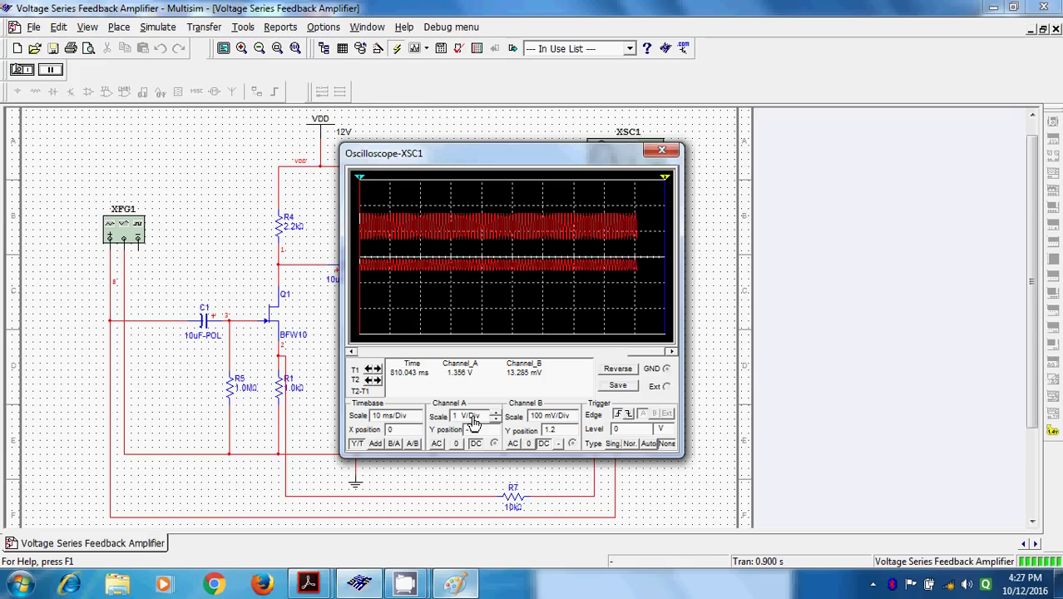
key(Down)
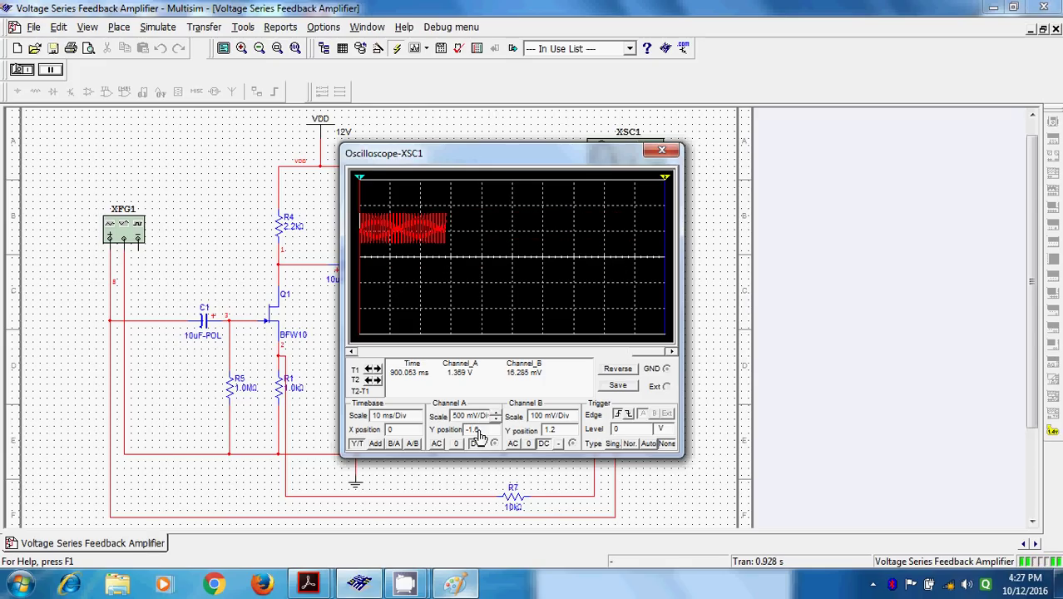
Step: Set Channel A's Y position to -3 and switch the oscilloscope channels to AC coupling
click(479, 432)
key(Down)
key(Down)
key(Down)
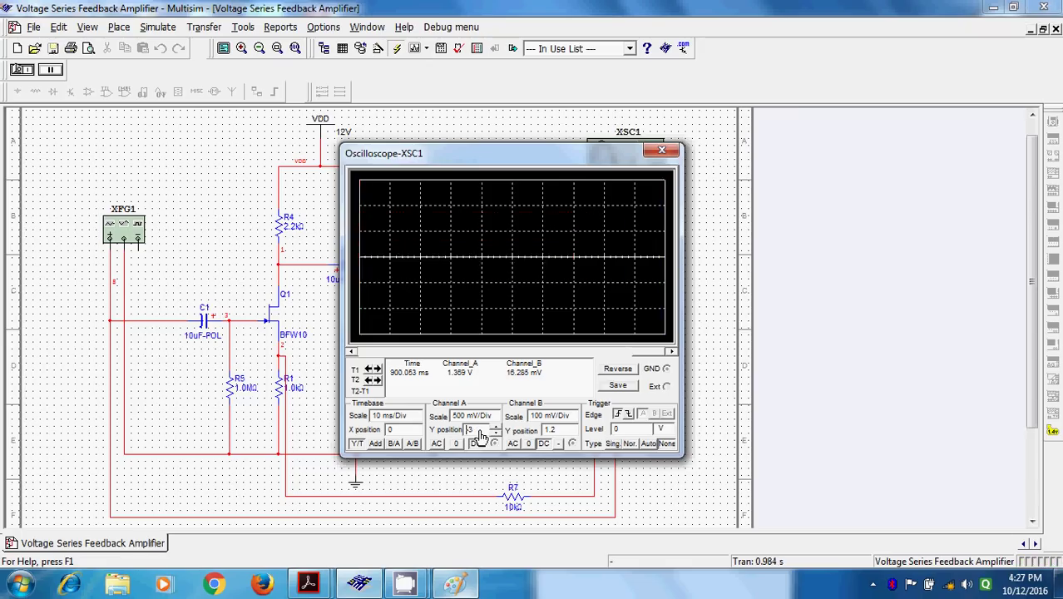
click(437, 445)
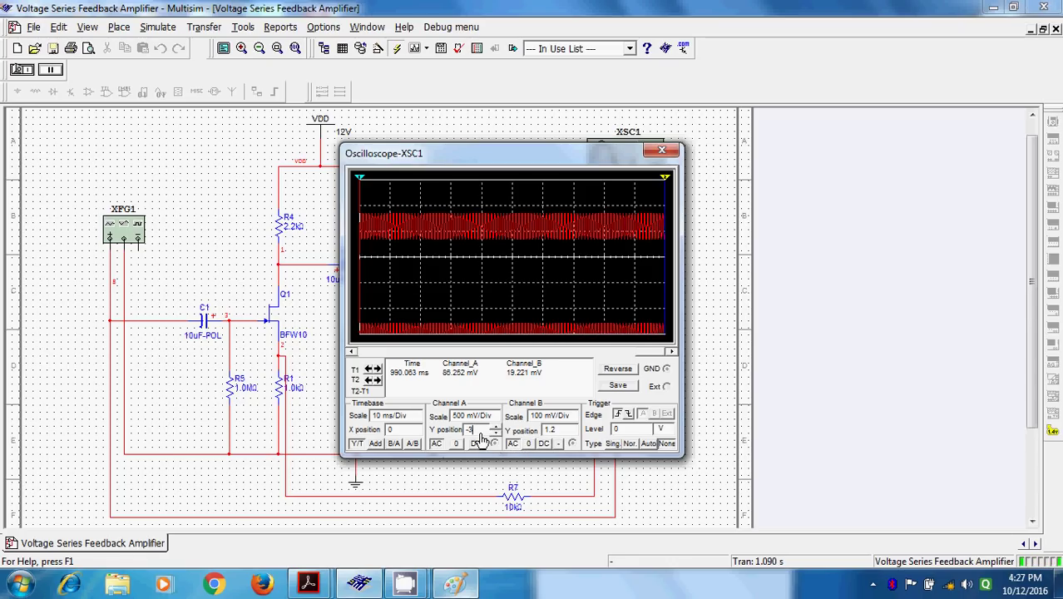
Step: Set the Y positions to -1.6 for Channel A and 1.6 for Channel B
scroll(480, 434, up, 5)
scroll(479, 433, down, 2)
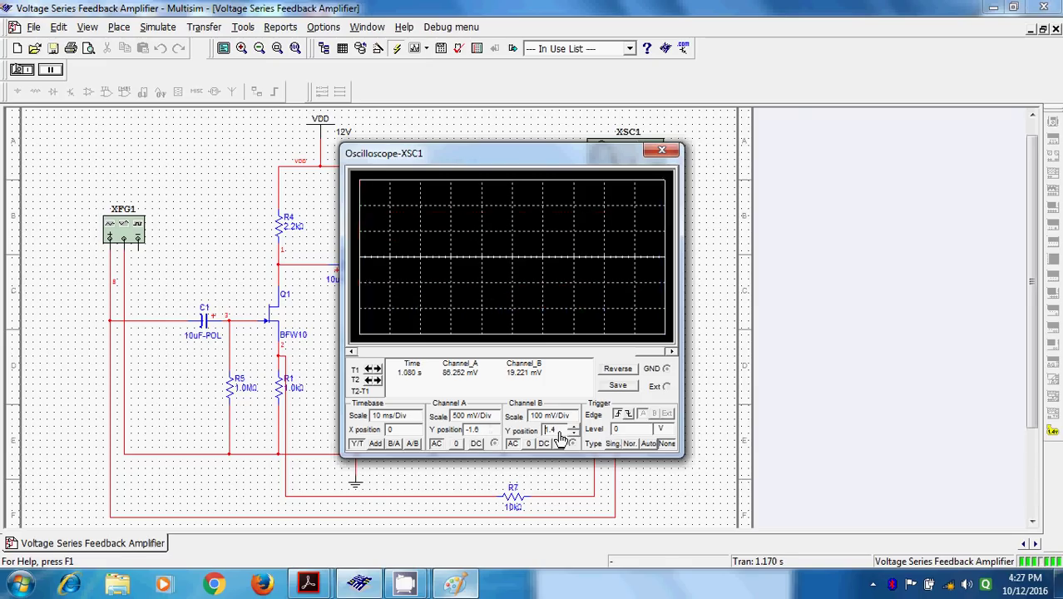
scroll(561, 438, up, 2)
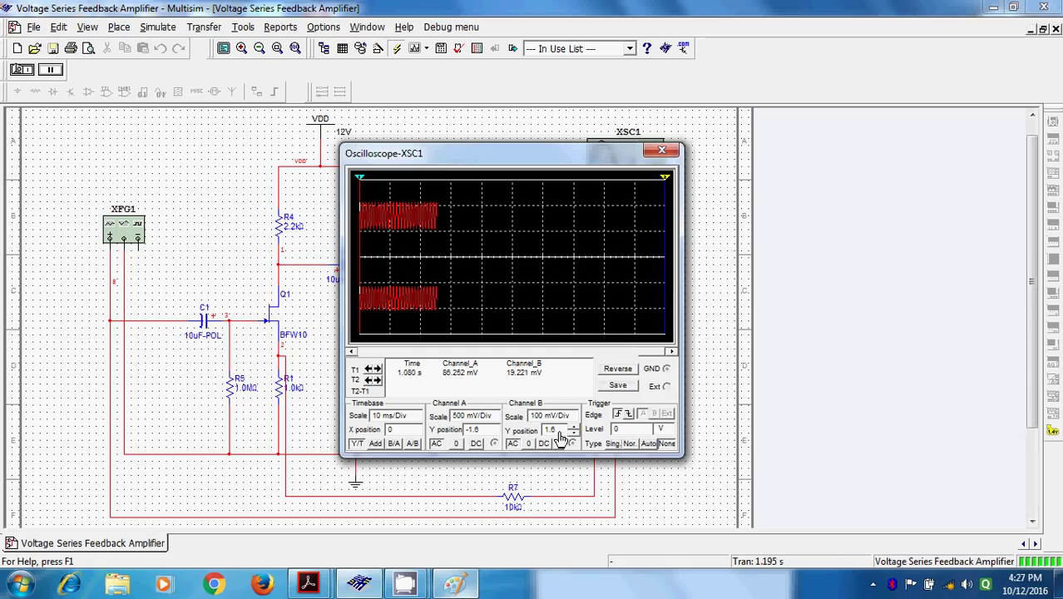
Step: Set the oscilloscope timebase to 2 ms/Div and reverse the display to a white background
scroll(414, 421, down, 1)
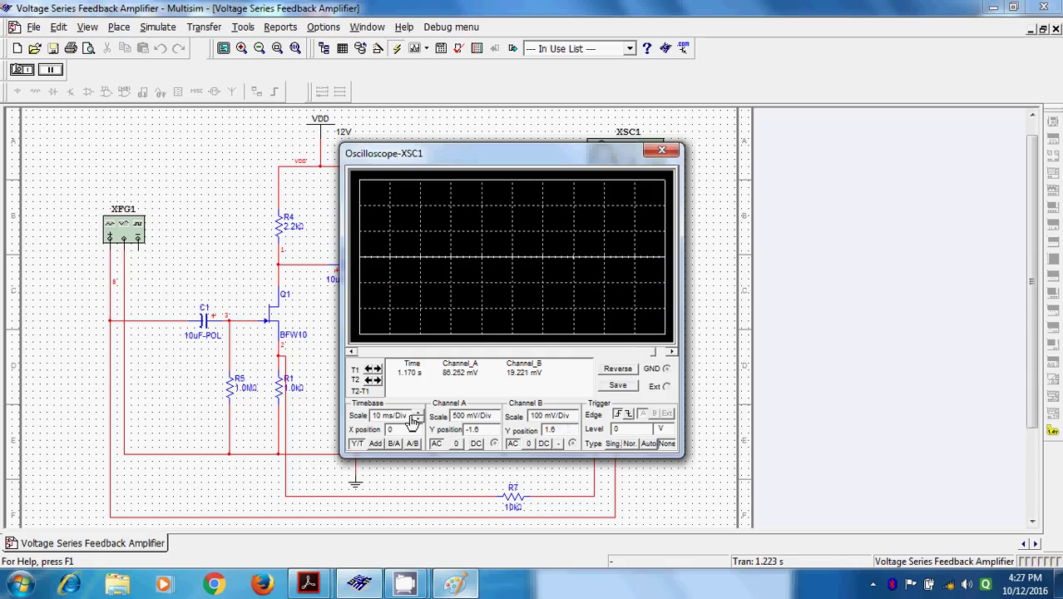
scroll(413, 421, down, 1)
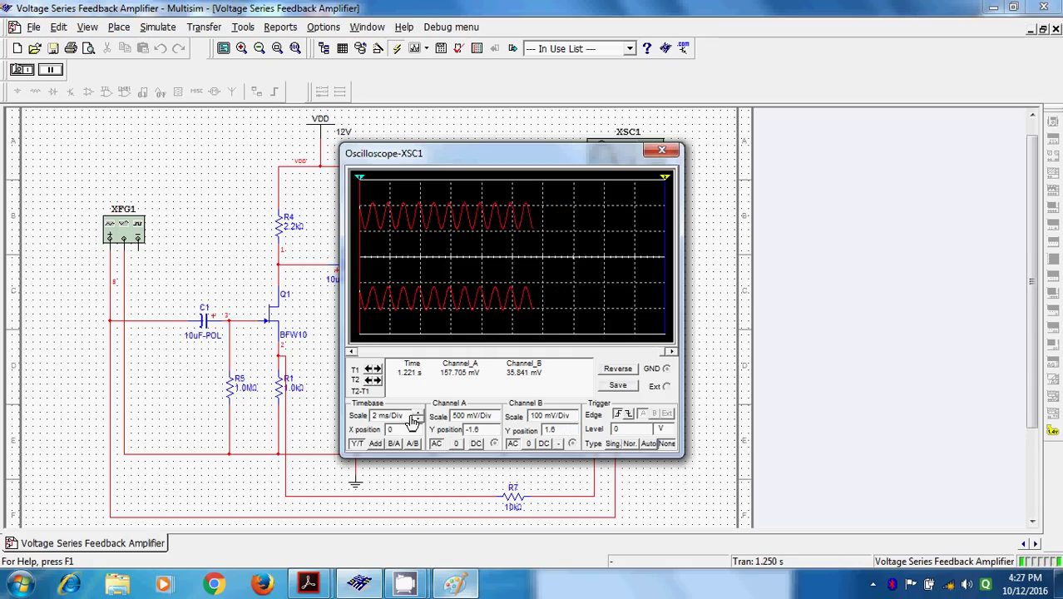
click(620, 371)
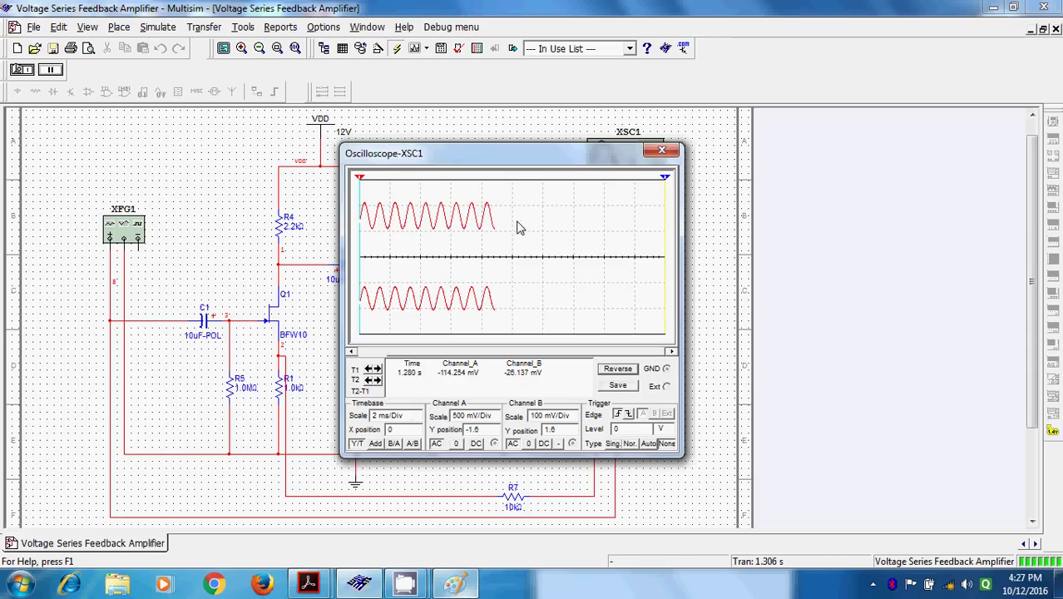
Step: Pause the simulation and set the timebase to 1 ms/Div with the captured waveforms filling the display
click(50, 69)
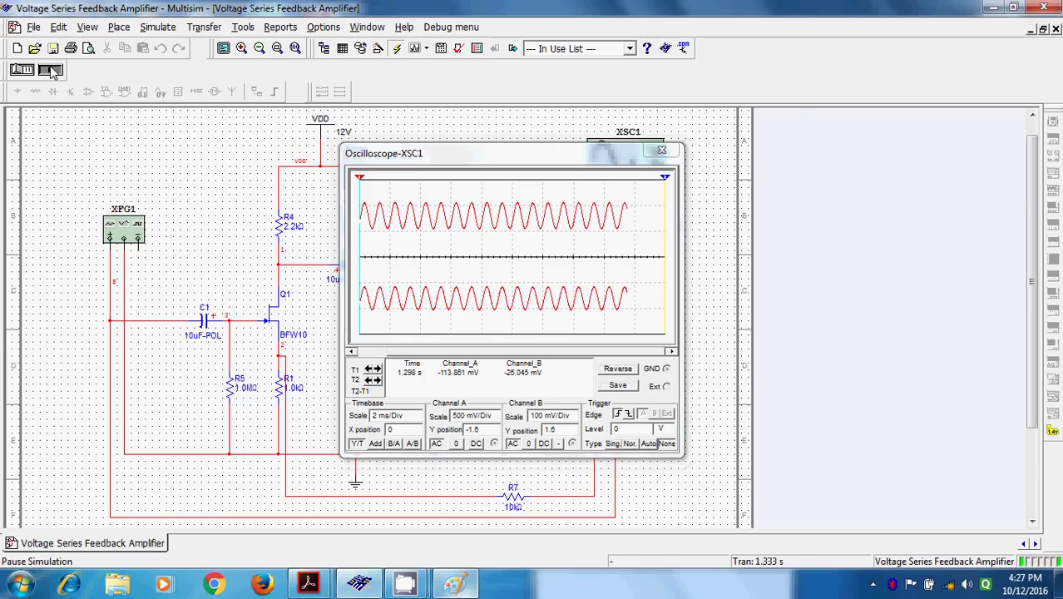
click(378, 349)
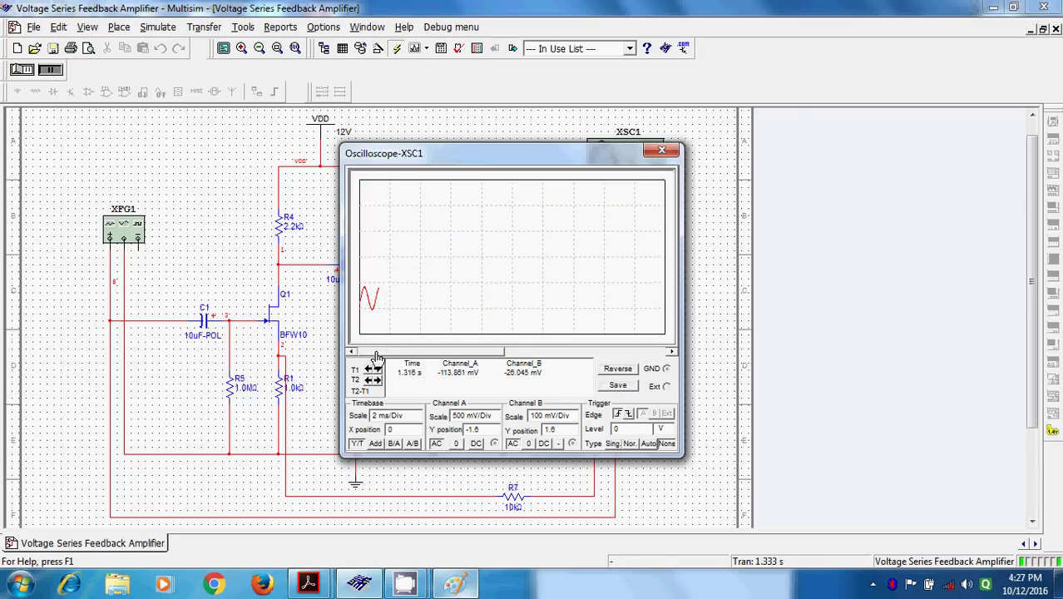
click(416, 419)
key(Return)
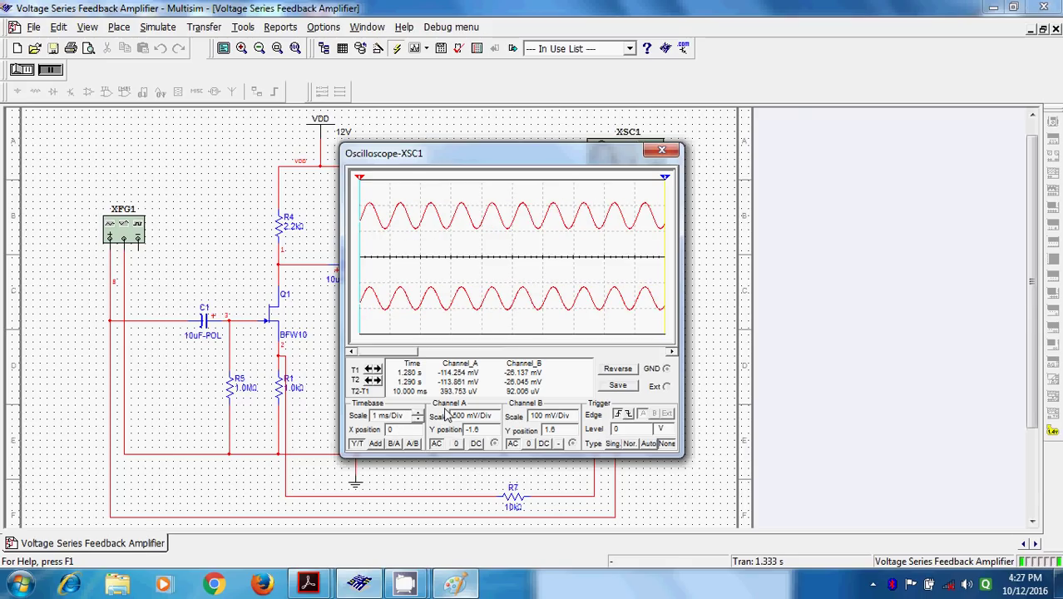
Step: Readjust the trace spacing with Y positions of -1.6 for Channel A and 1.4 for Channel B
scroll(482, 437, up, 11)
scroll(482, 437, down, 16)
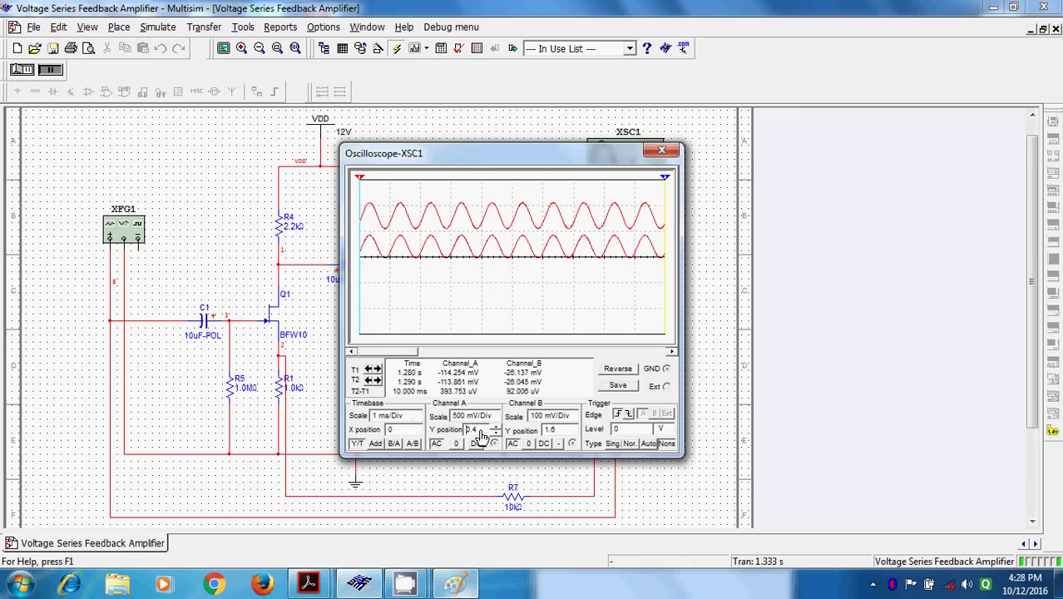
scroll(482, 437, down, 4)
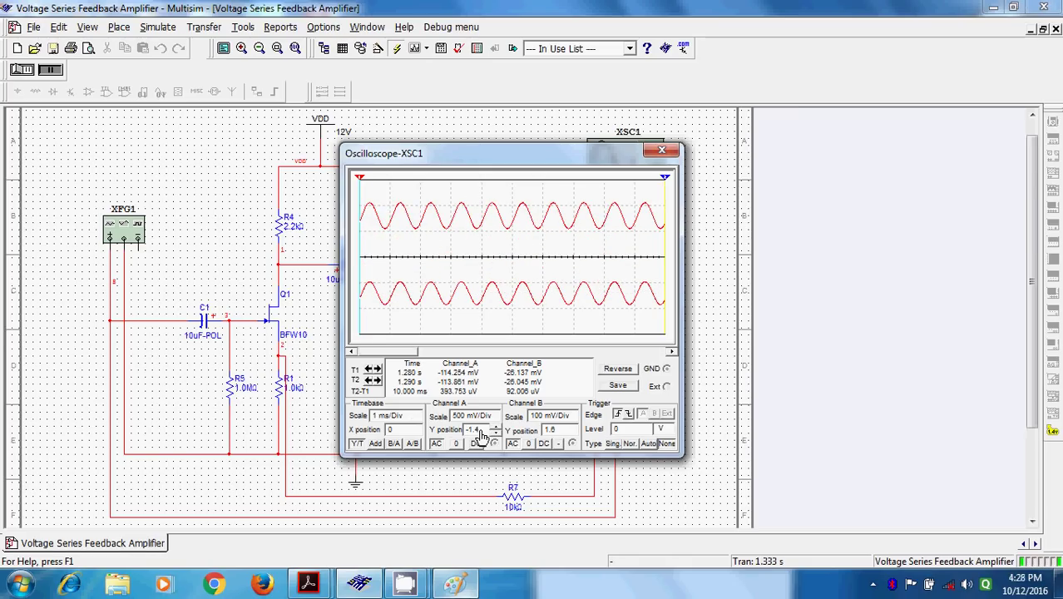
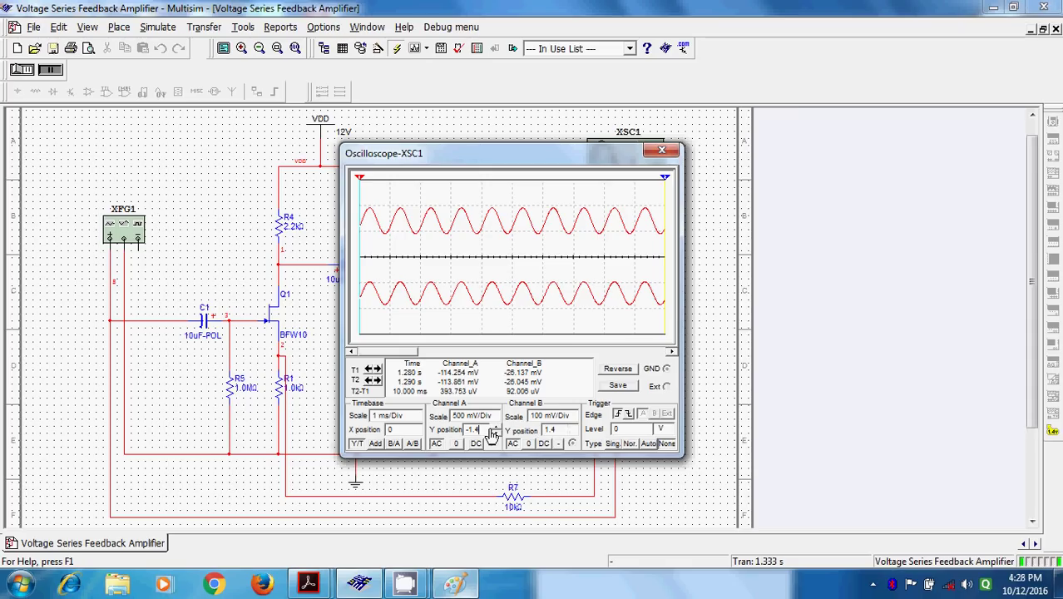
click(495, 432)
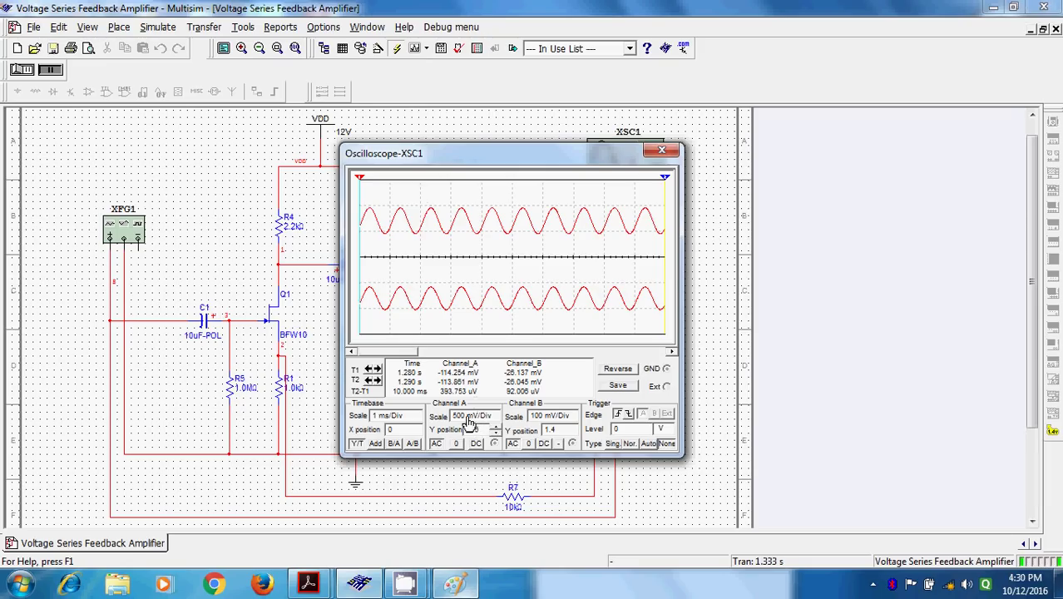
text(-)
Step: Switch to EDC Practicals.pdf in Acrobat Reader and read the Vin, Vo and Avf calculations below the feedback amplifier circuit
mouse_move(308, 582)
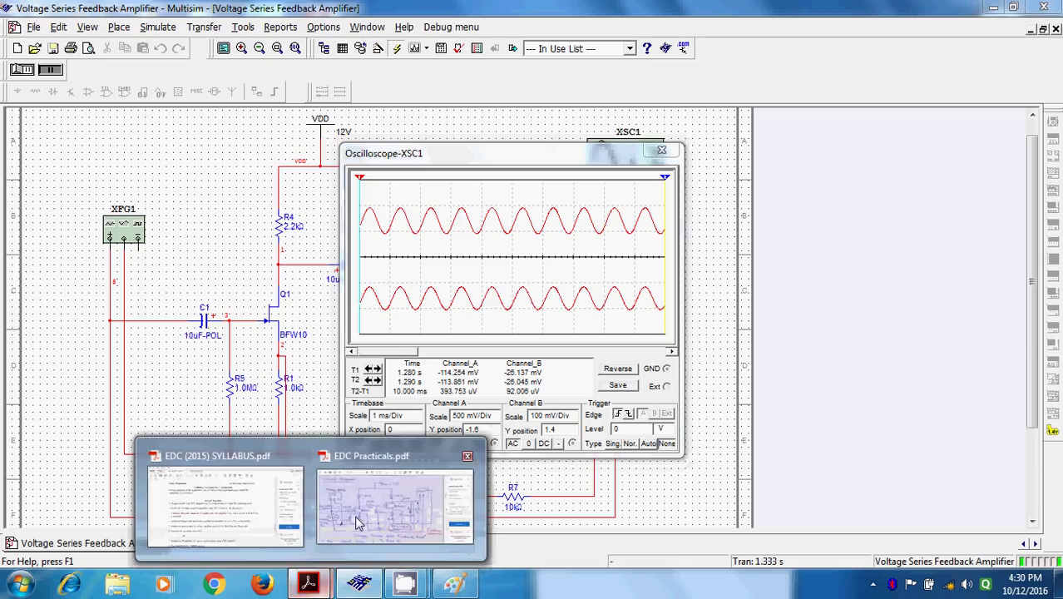
click(359, 513)
scroll(282, 462, down, 3)
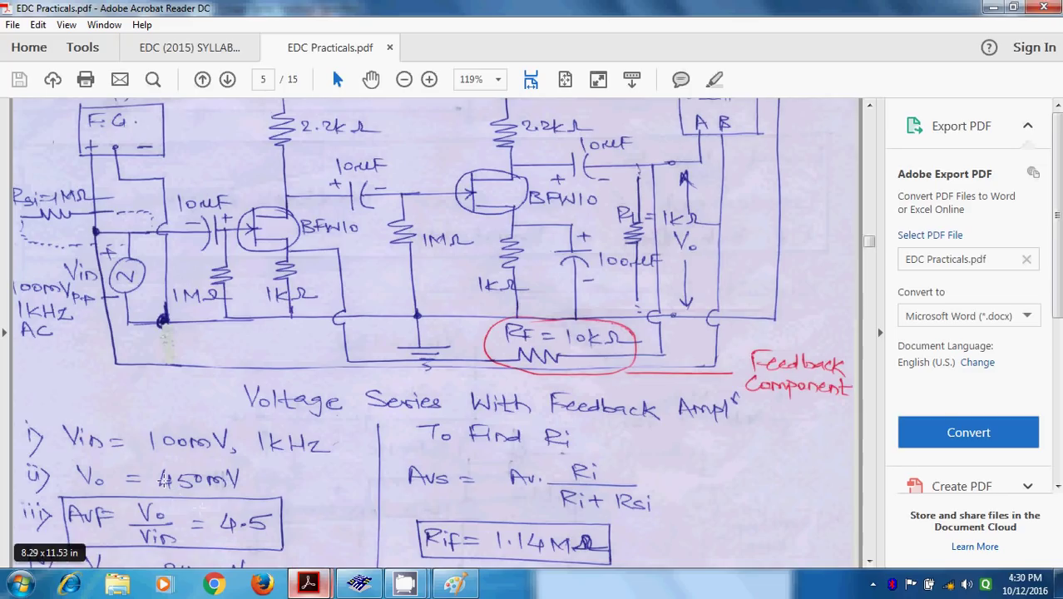
scroll(167, 487, down, 1)
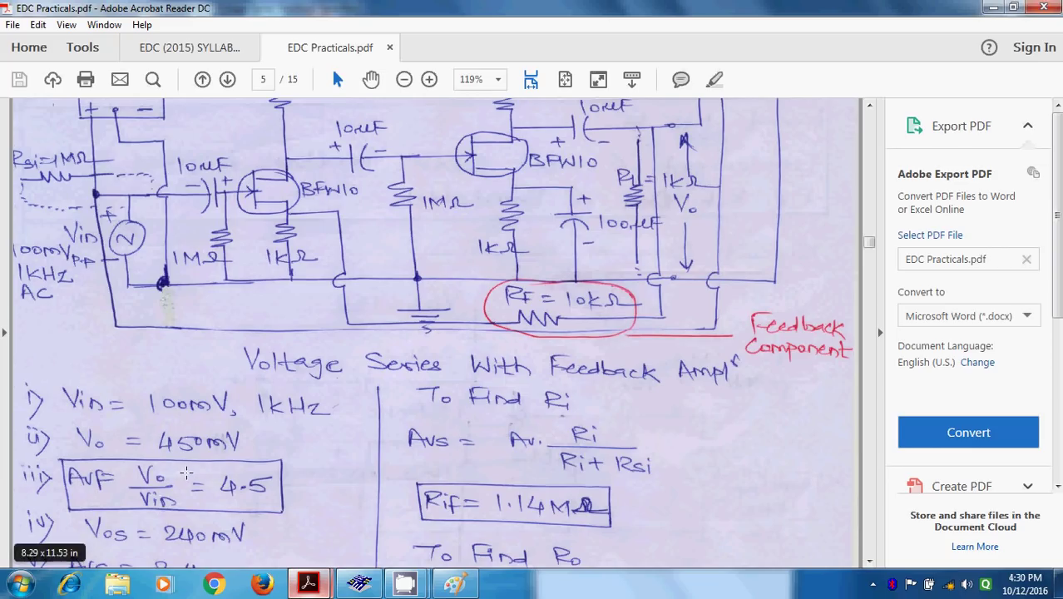
Step: Open EDC (2015) SYLLABUS.pdf and point out Avf in practical 4 on the voltage-series feedback amplifier
mouse_move(308, 583)
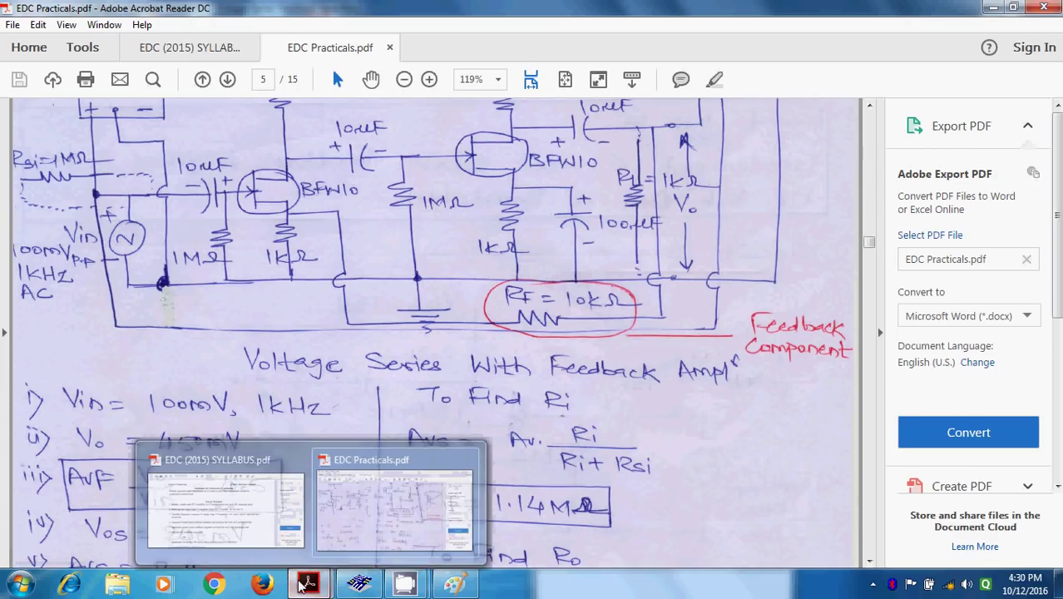
click(223, 512)
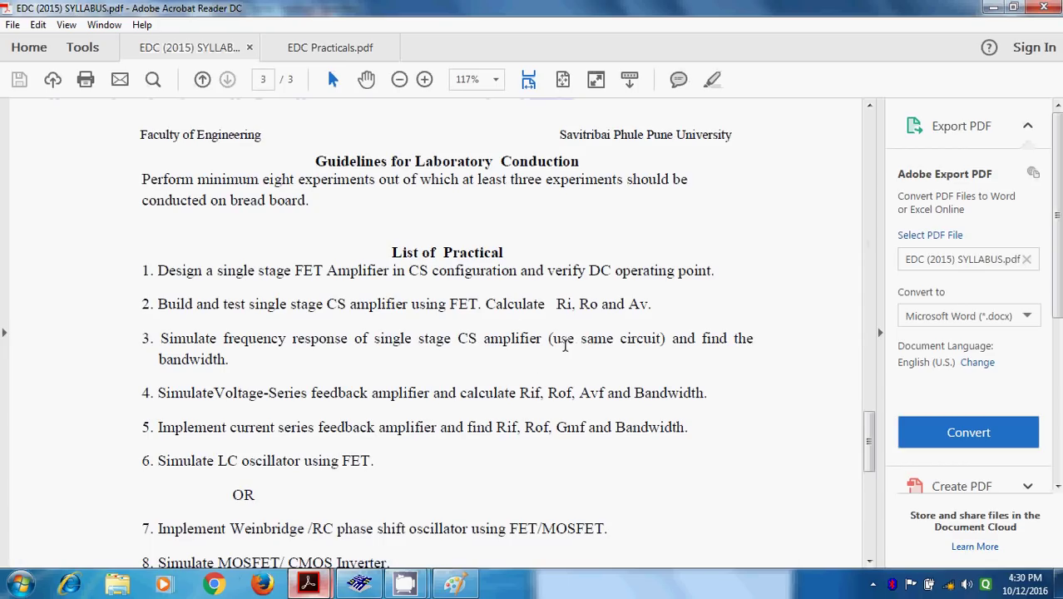
drag(579, 393, 631, 392)
click(599, 392)
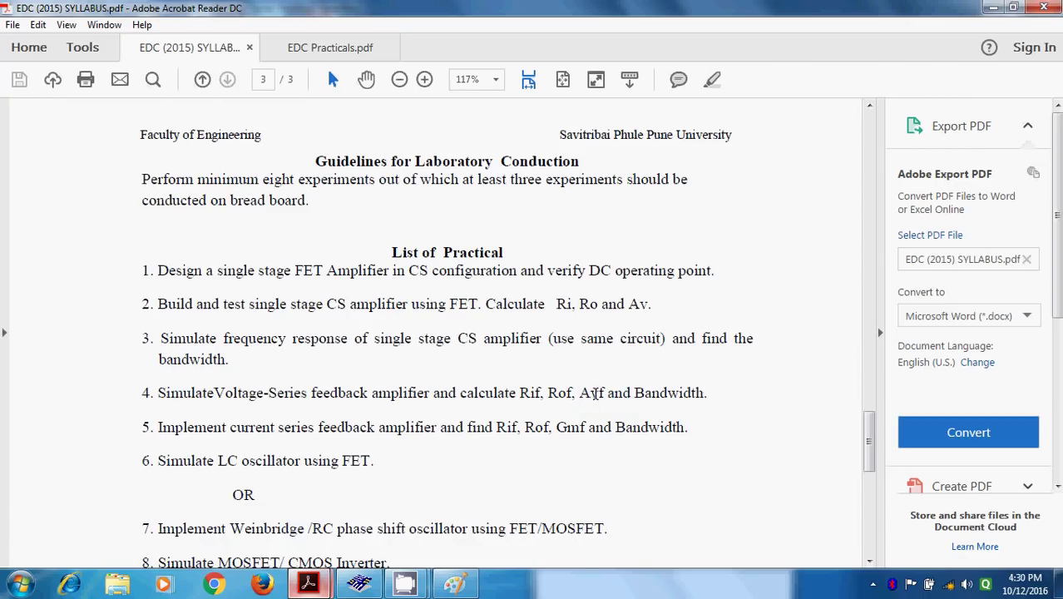
Step: Switch back to Multisim, stop the simulation and move the oscilloscope window clear of the circuit
mouse_move(454, 583)
mouse_move(359, 583)
click(324, 478)
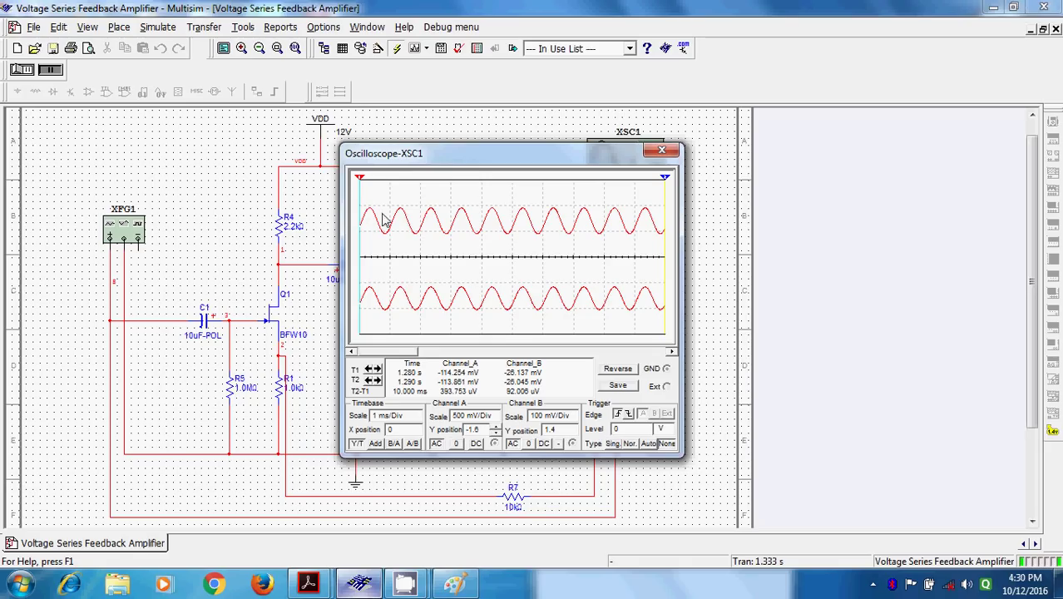
click(15, 71)
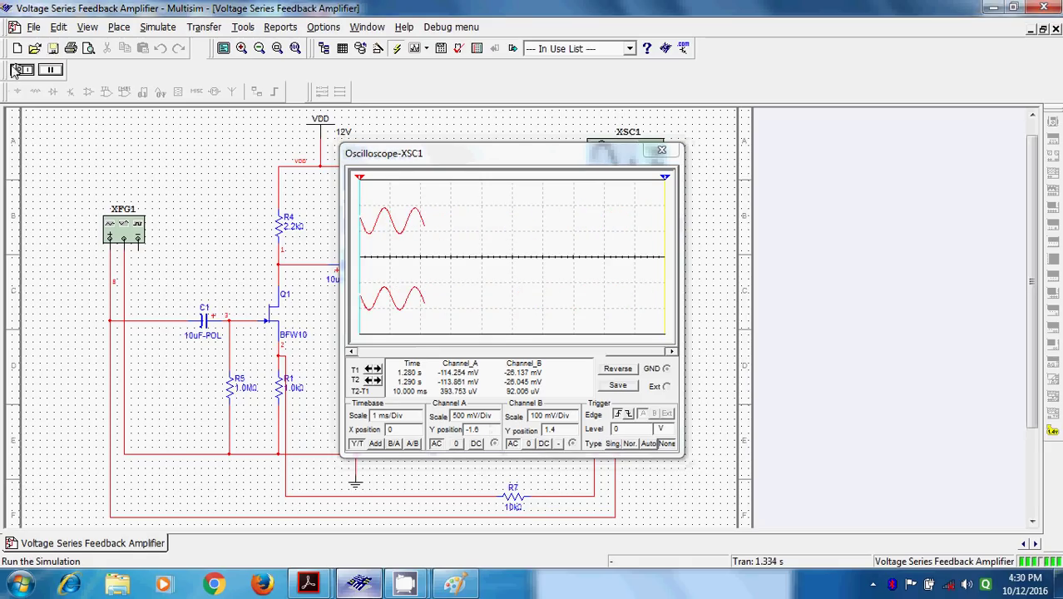
mouse_move(546, 149)
mouse_down()
mouse_move(948, 133)
mouse_move(915, 117)
mouse_up()
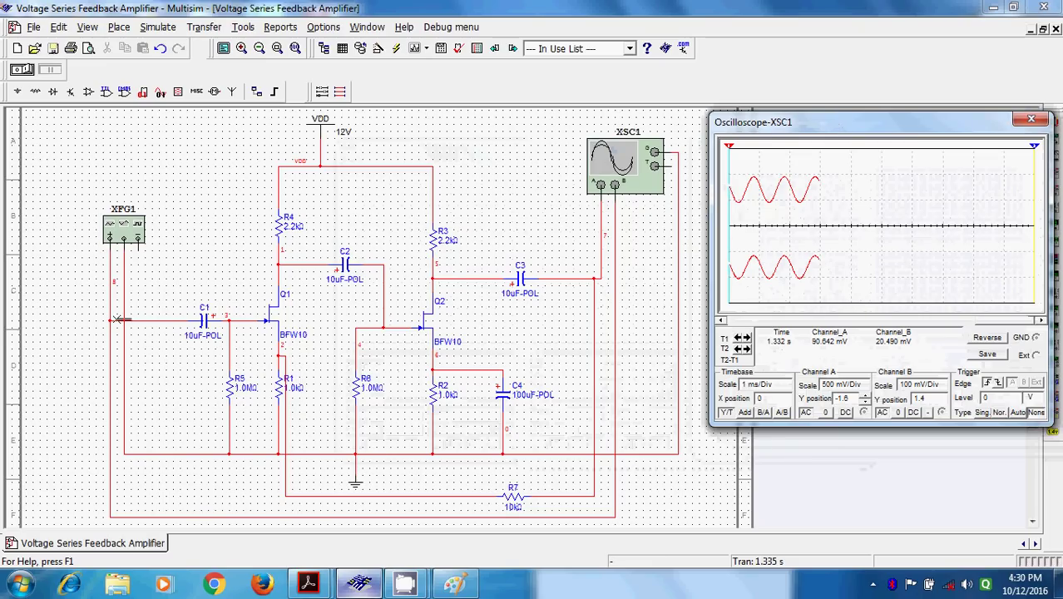
Step: Insert a 1.0 MΩ resistor in series between the function generator line and input capacitor C1
click(218, 293)
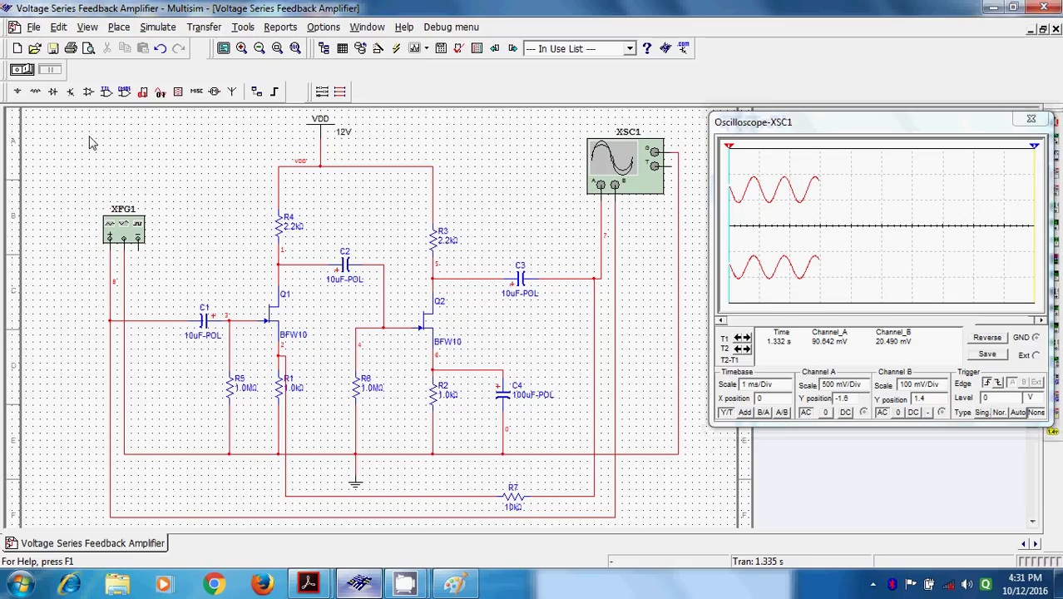
click(35, 92)
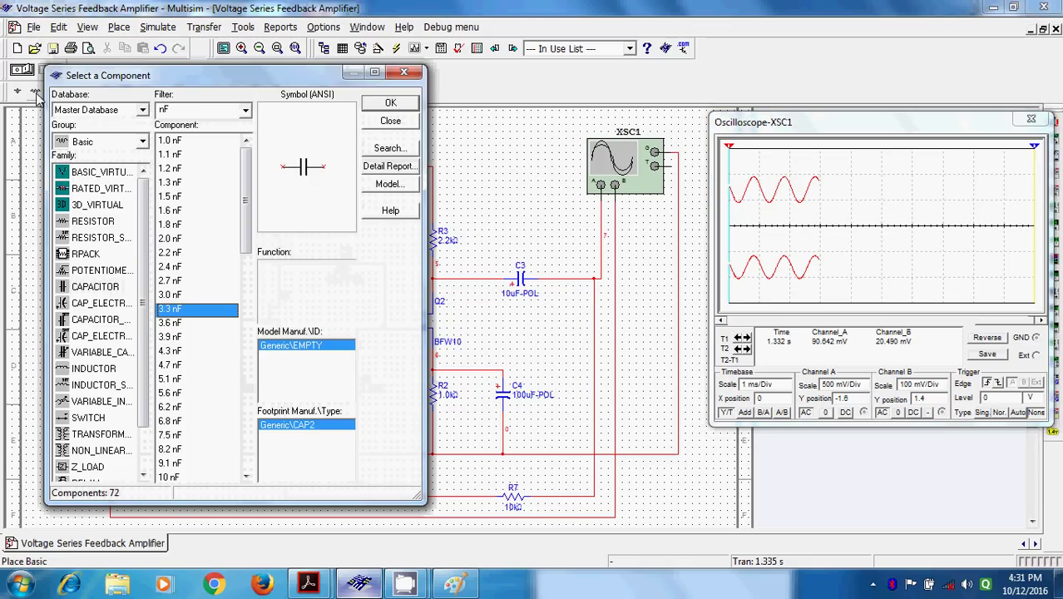
click(90, 224)
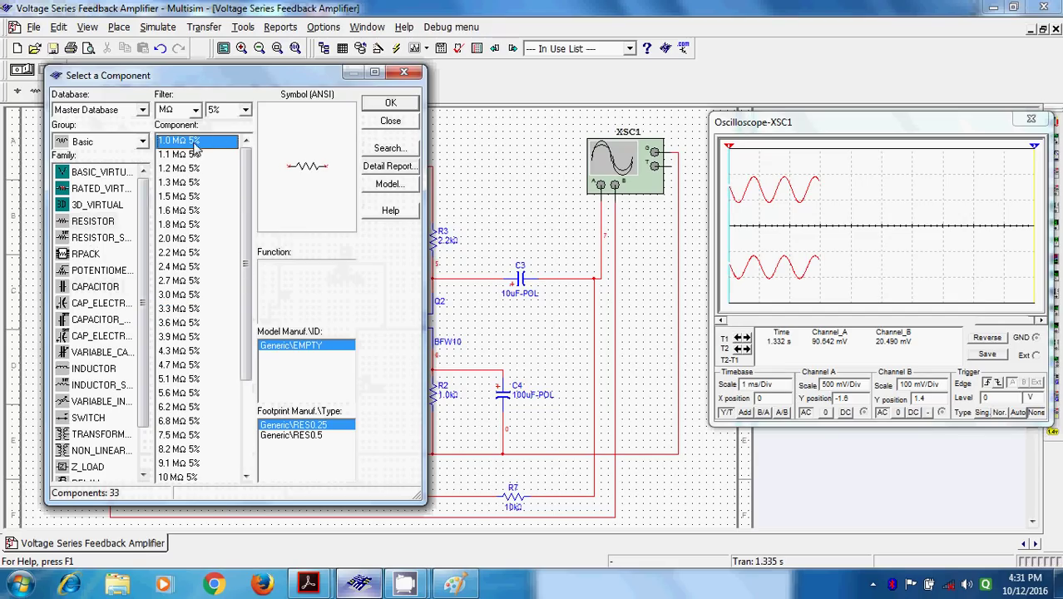
click(390, 120)
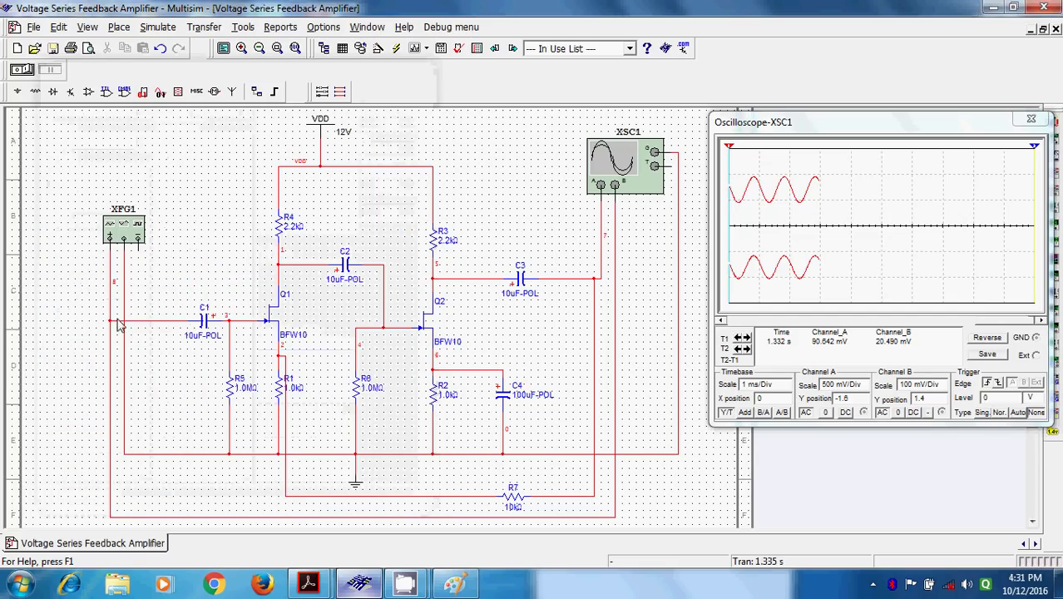
click(141, 323)
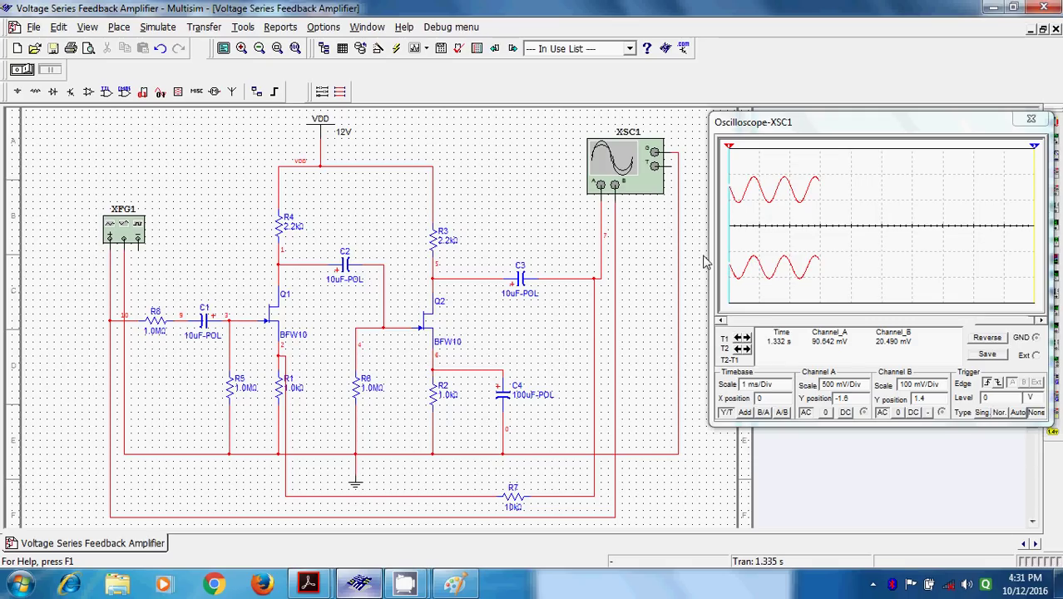
Step: Run and pause the simulation, and set oscilloscope Channel A to 200 mV/Div with a Y position of -1.4
click(28, 71)
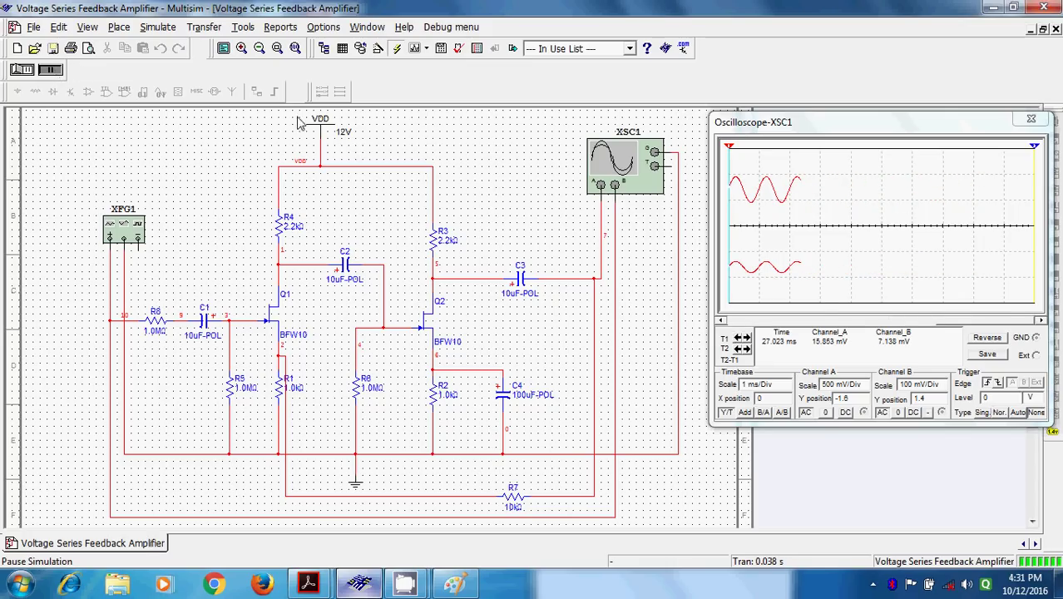
click(742, 326)
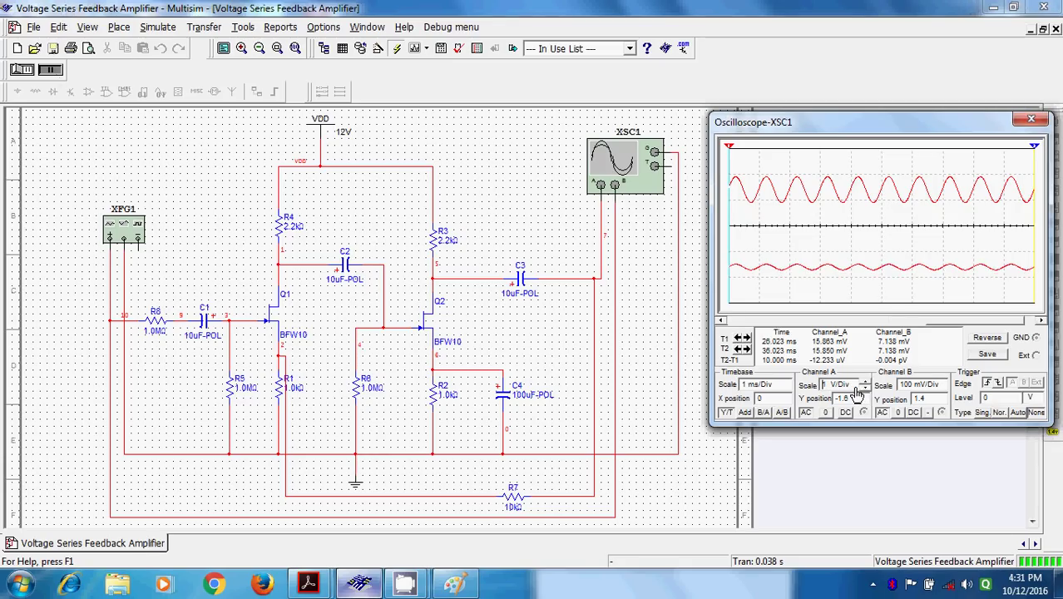
click(863, 389)
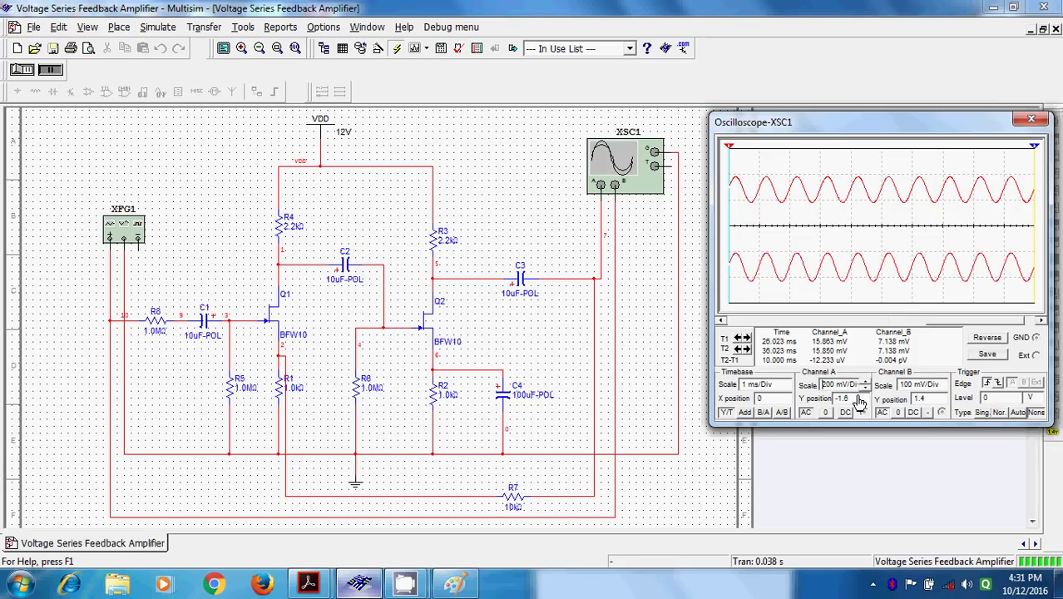
click(862, 397)
click(862, 397)
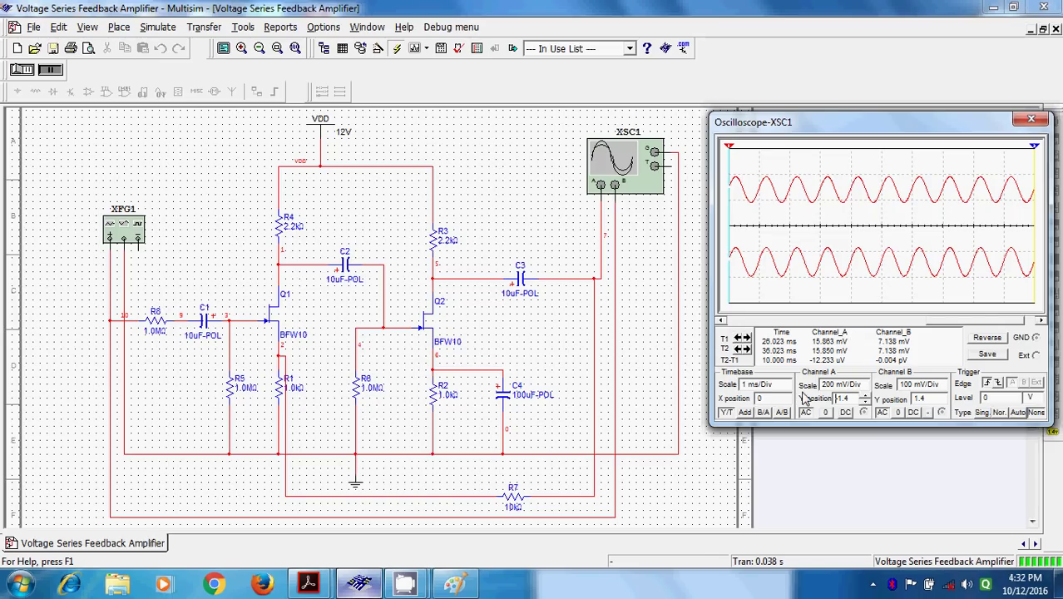
Step: Switch to Acrobat Reader, read the Vos, Avs and Rif calculations in EDC Practicals.pdf, and highlight Rif in practical 4 of the syllabus
click(311, 582)
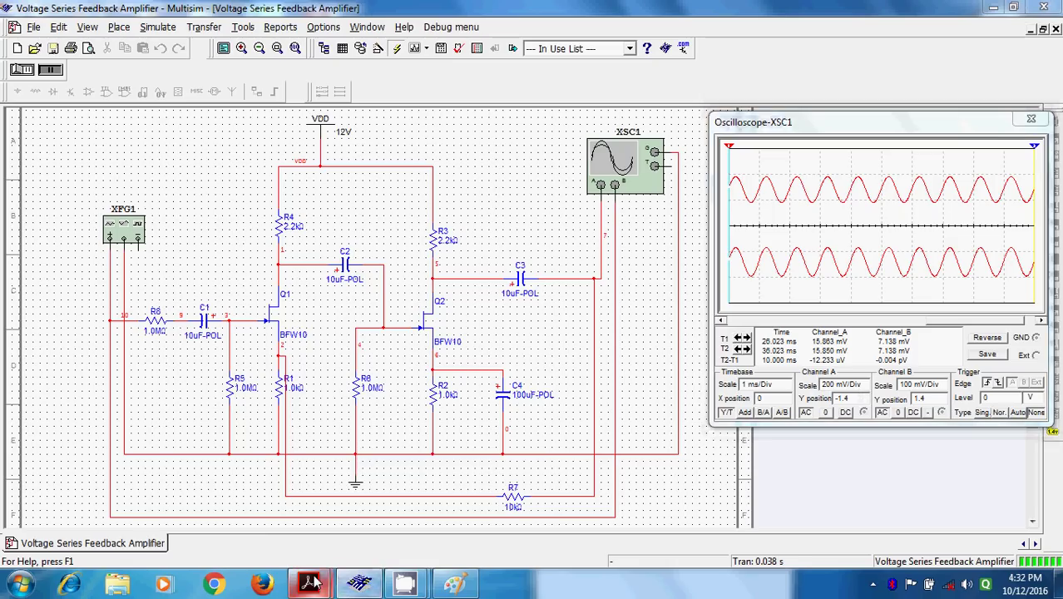
click(387, 515)
scroll(237, 497, down, 2)
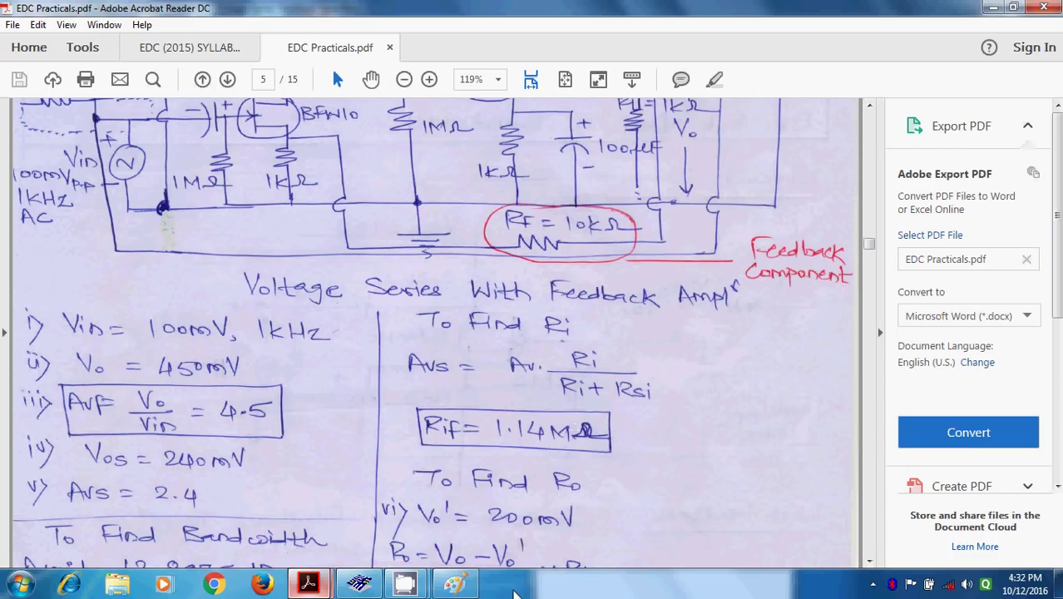
click(223, 508)
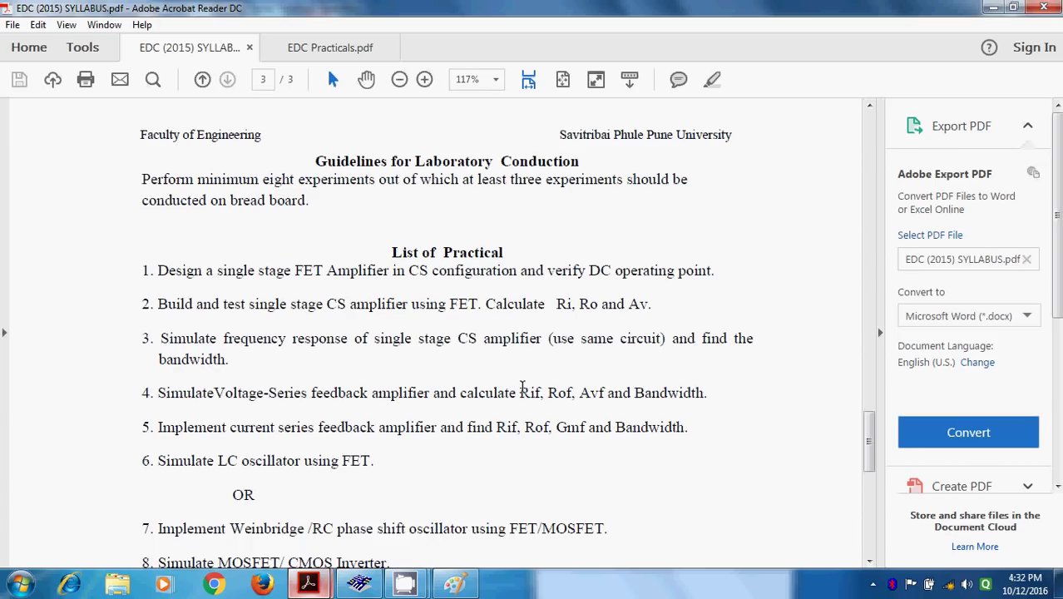
drag(521, 391, 552, 394)
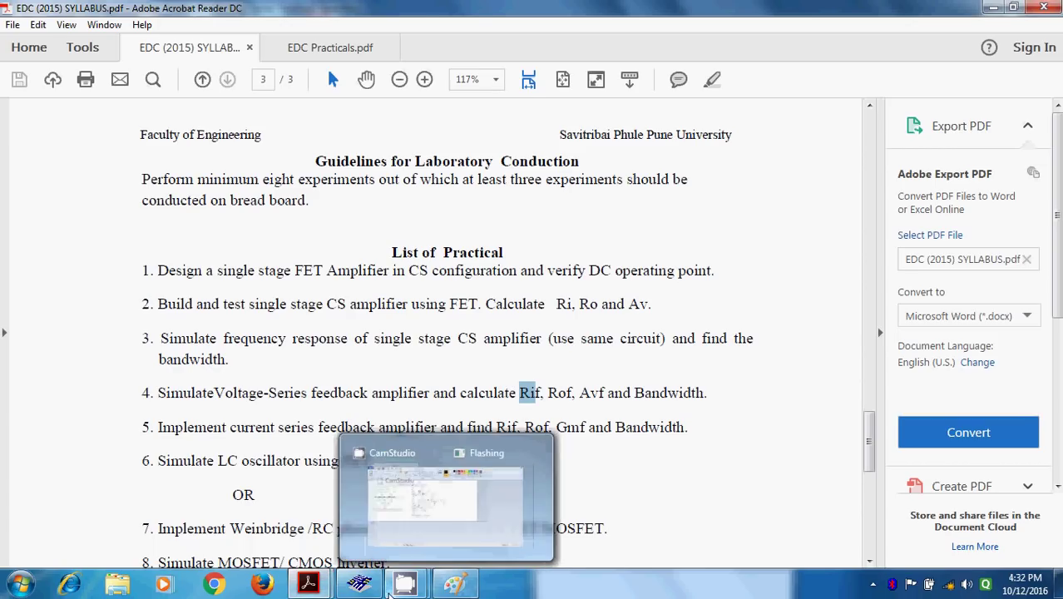
Step: Return to Multisim, stop the simulation, delete series resistor R8 and reconnect C1 directly to the function generator line
click(312, 499)
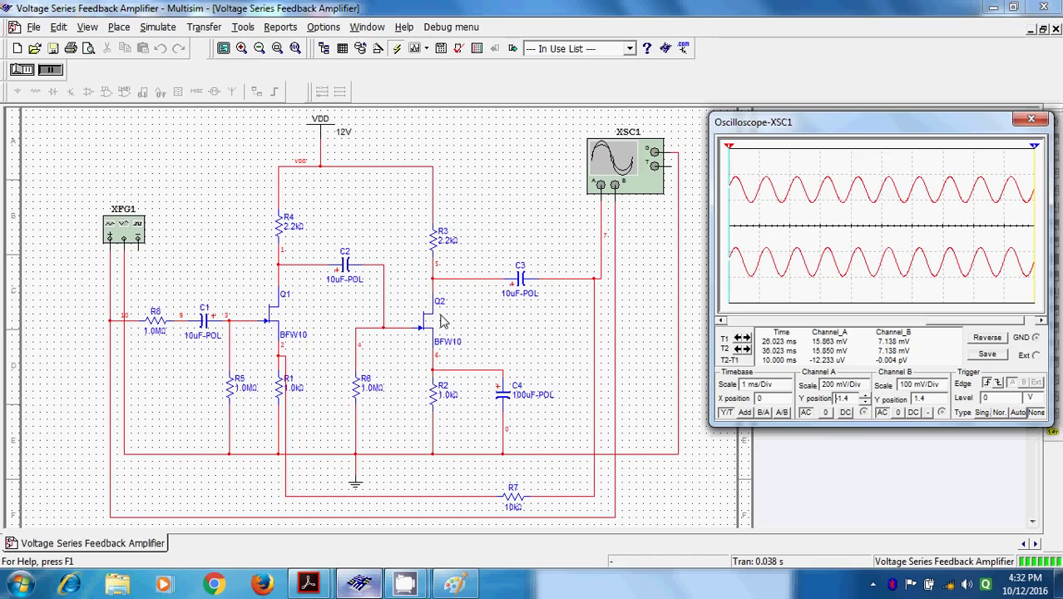
click(163, 356)
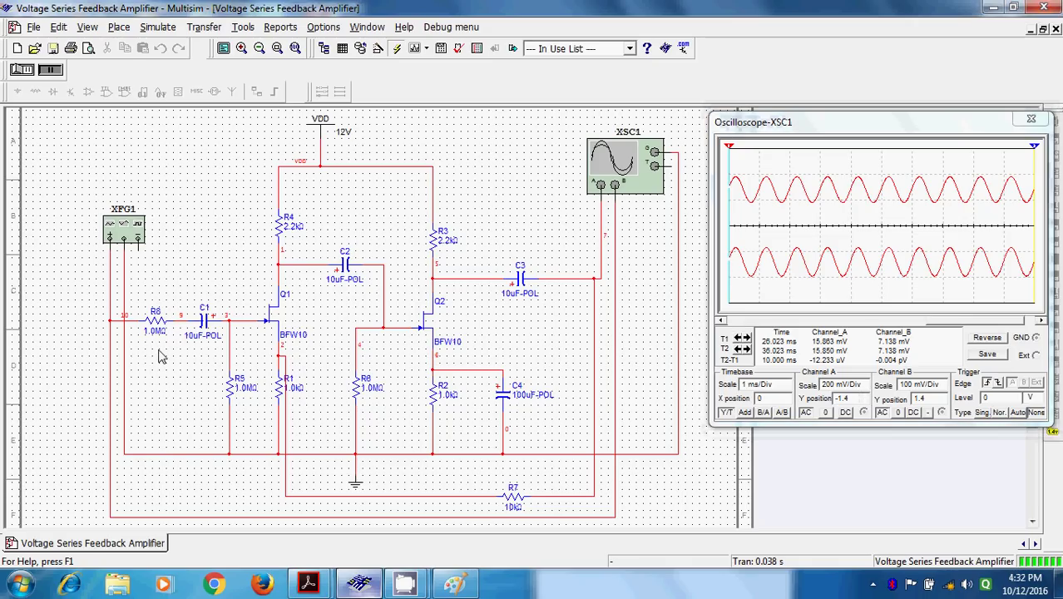
click(22, 71)
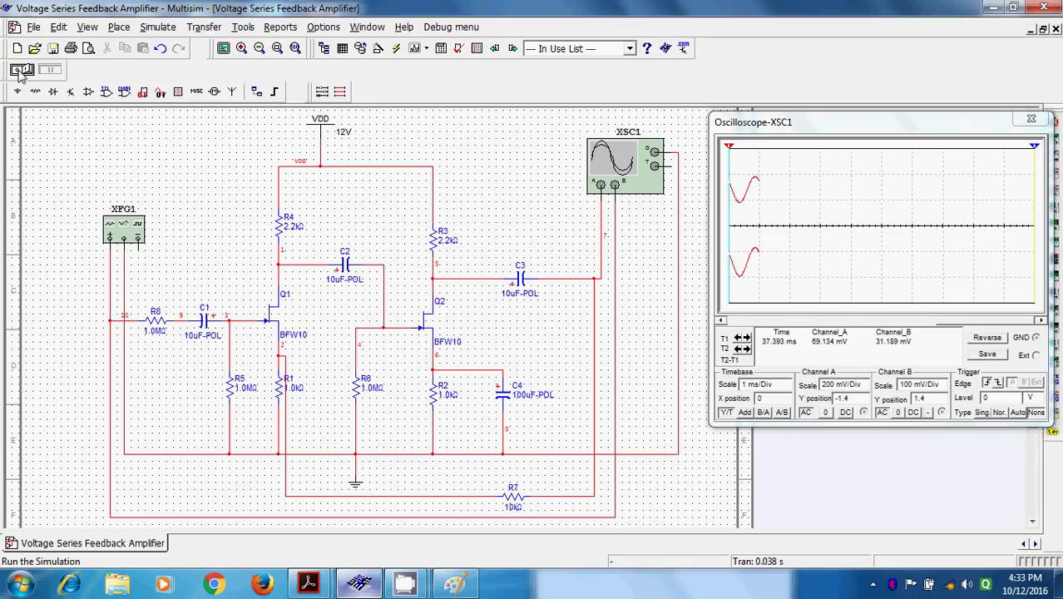
click(158, 326)
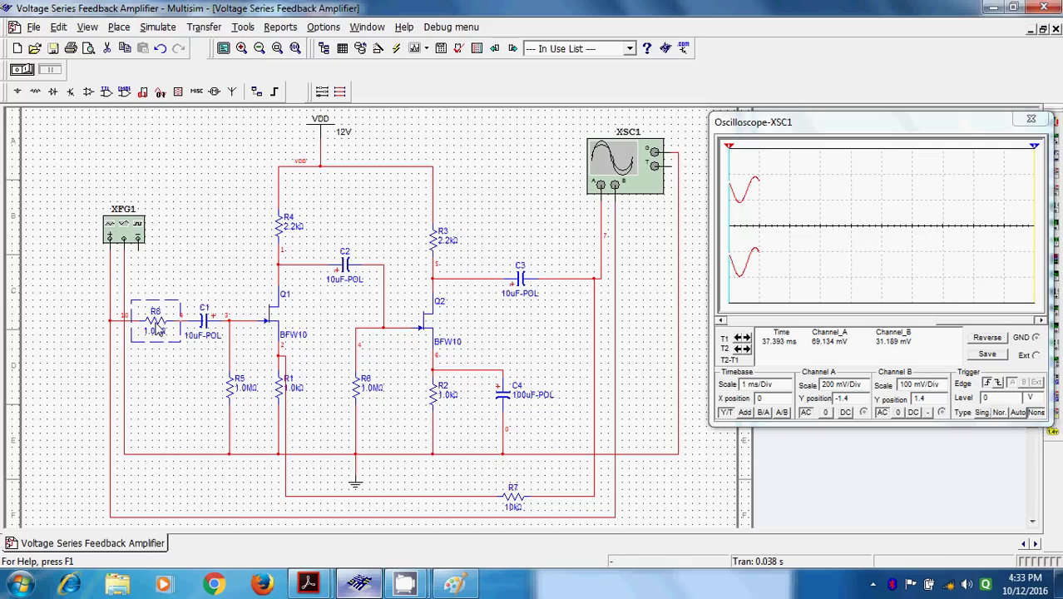
key(Delete)
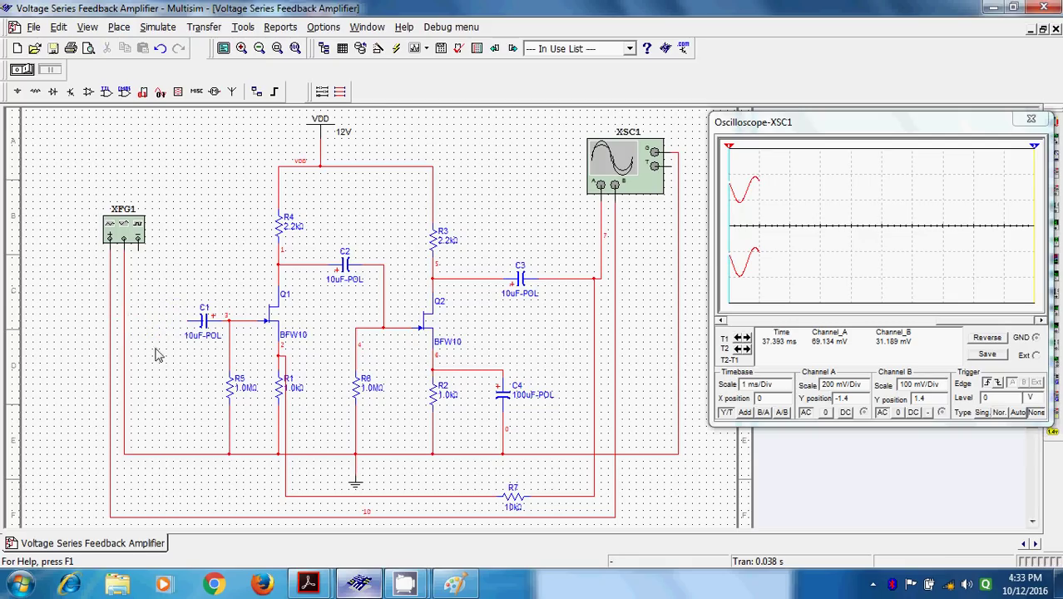
click(108, 322)
Step: Place a 1.0 kΩ 5% resistor below output capacitor C3 and rotate it 90° clockwise to stand vertically
click(35, 92)
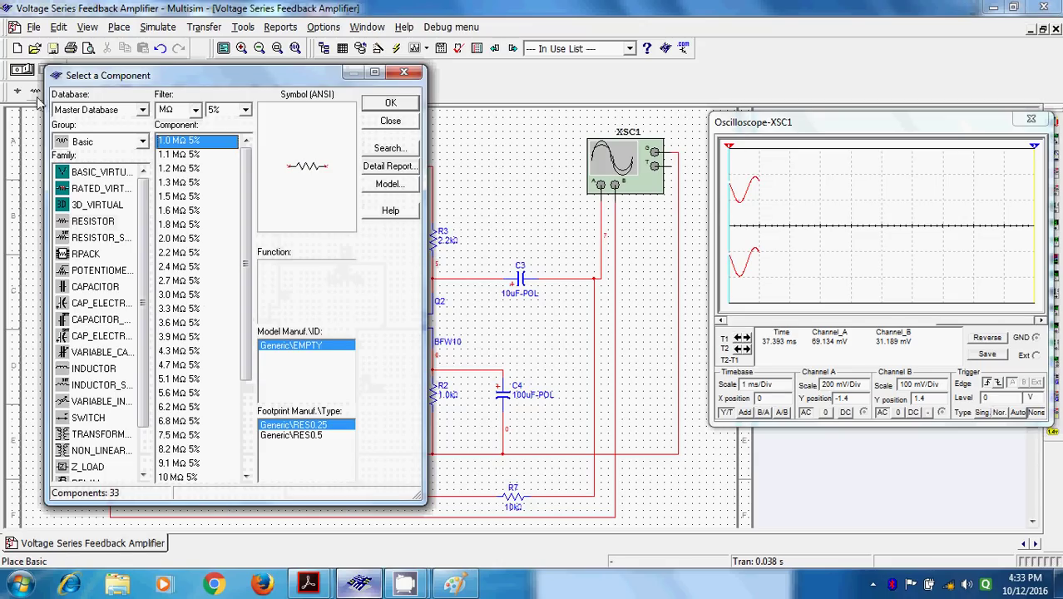
click(178, 112)
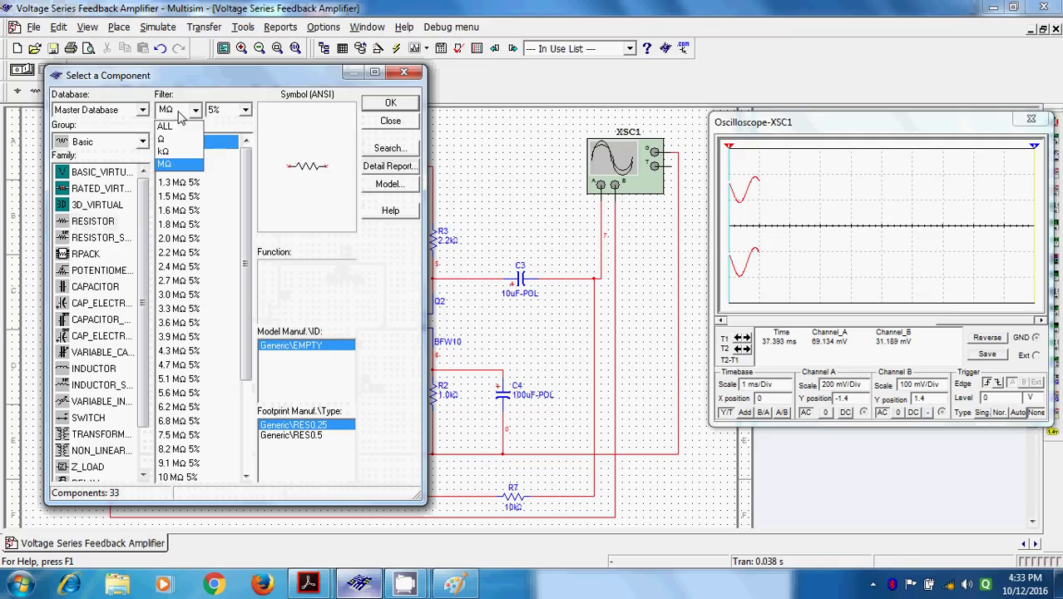
click(163, 152)
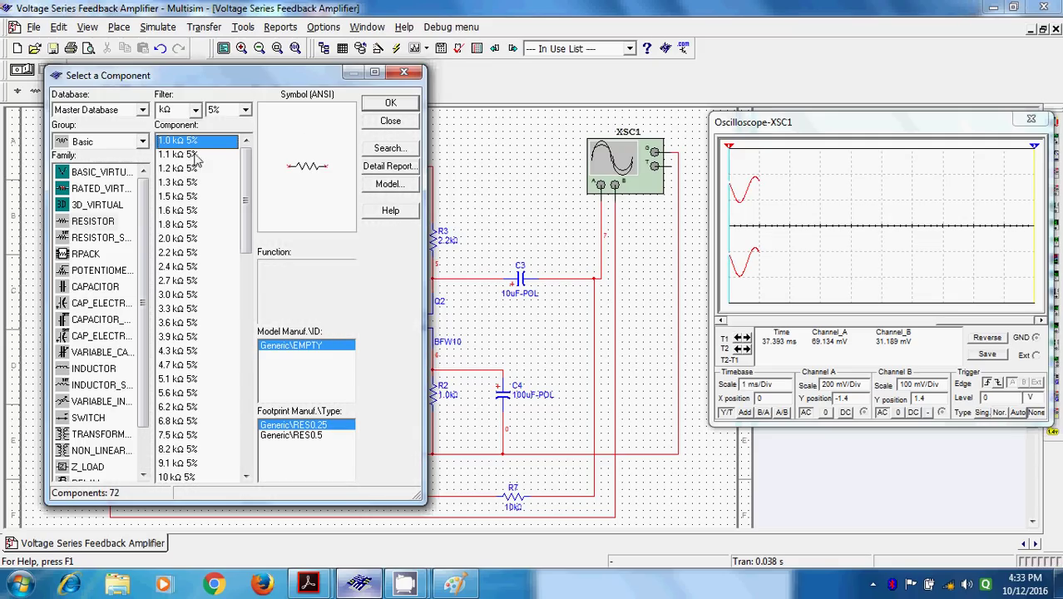
click(390, 103)
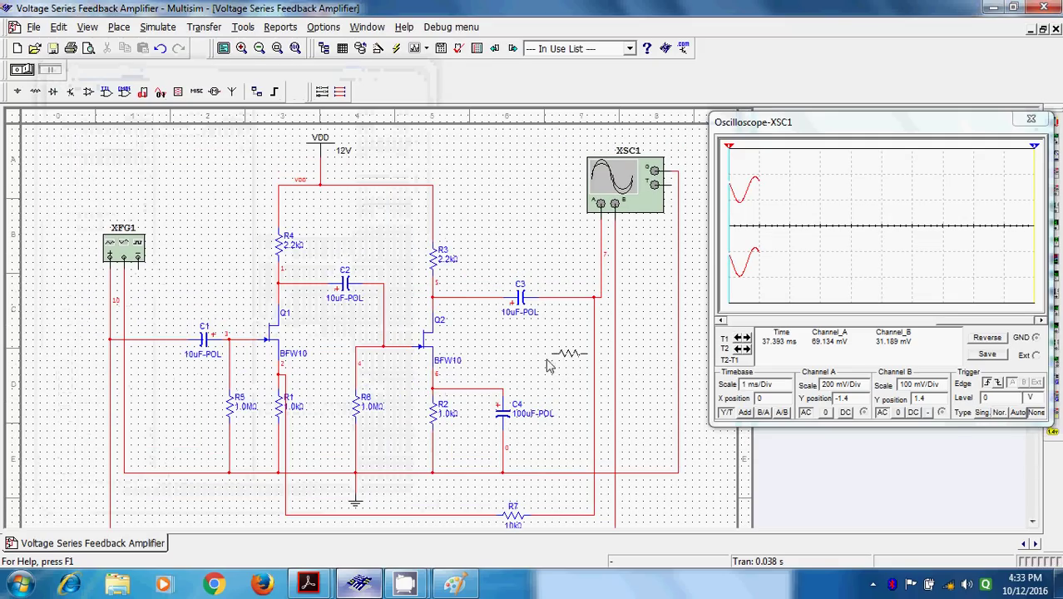
key(ctrl+r)
click(548, 366)
right_click(550, 367)
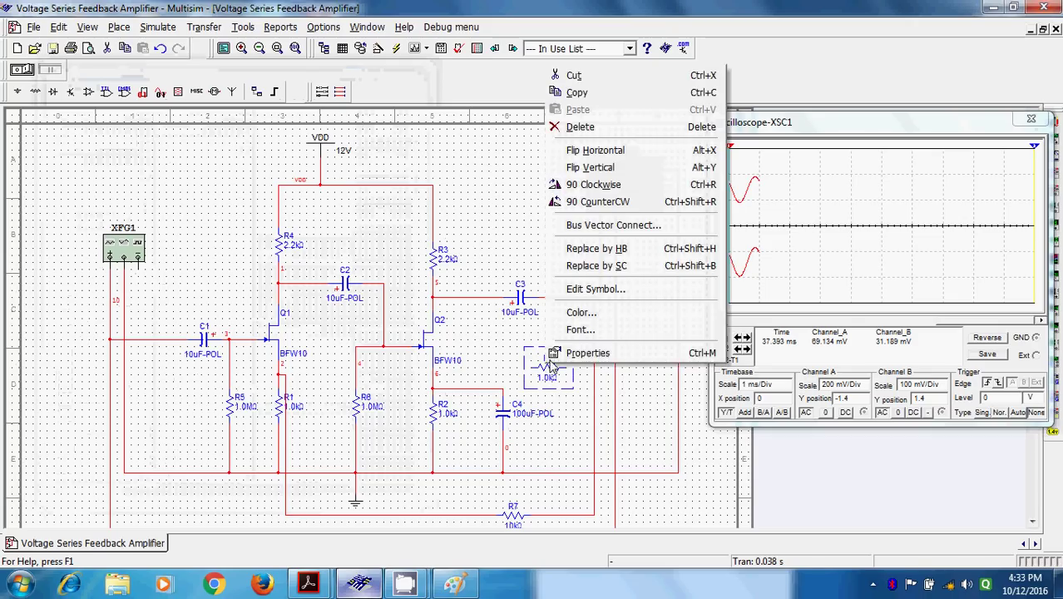
click(593, 183)
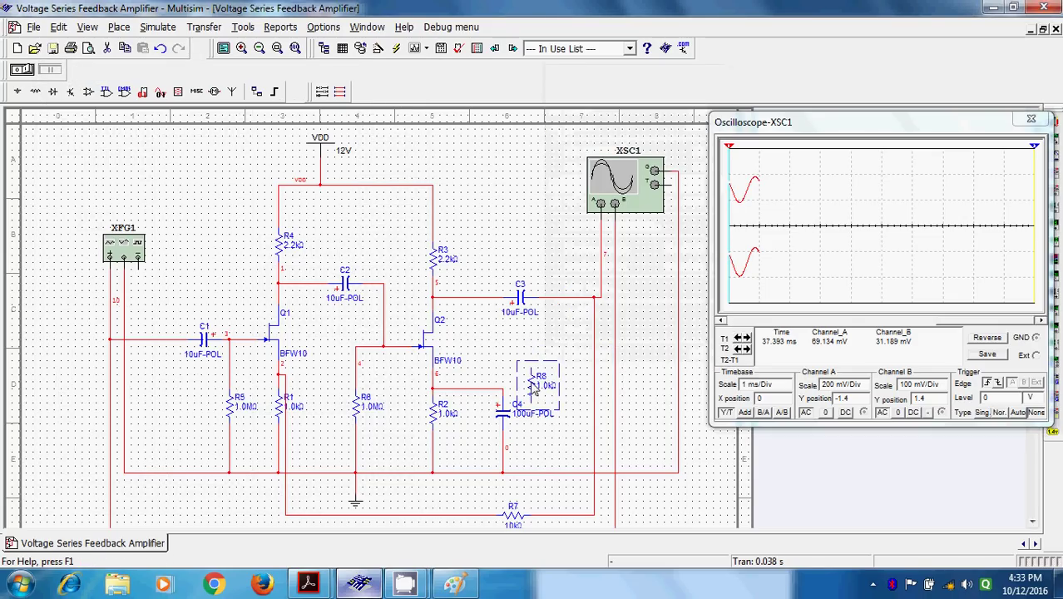
drag(536, 391, 562, 380)
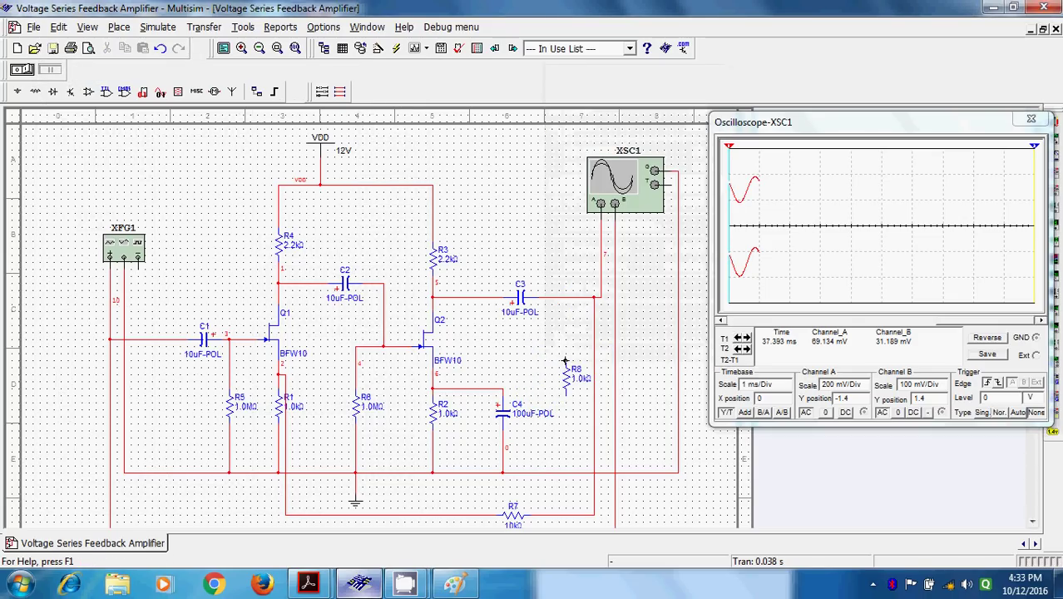
Step: Wire the 1.0 kΩ load resistor between the C3 output line and the ground line
click(566, 296)
click(565, 364)
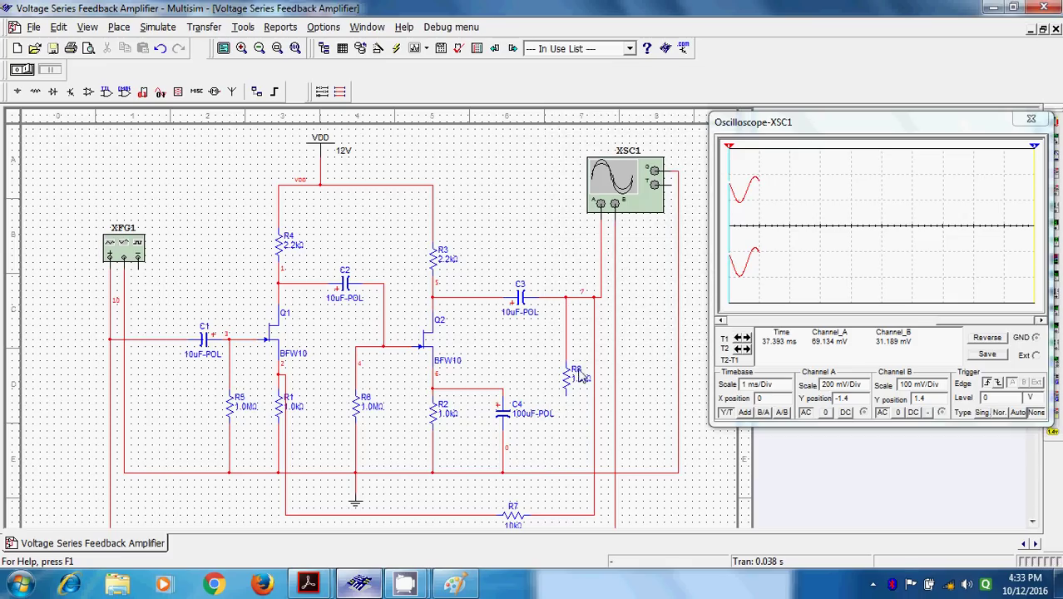
click(566, 392)
click(565, 473)
Step: Run the simulation with the load resistor connected and set the oscilloscope's Channel A scale to 500 mV/Div
click(755, 329)
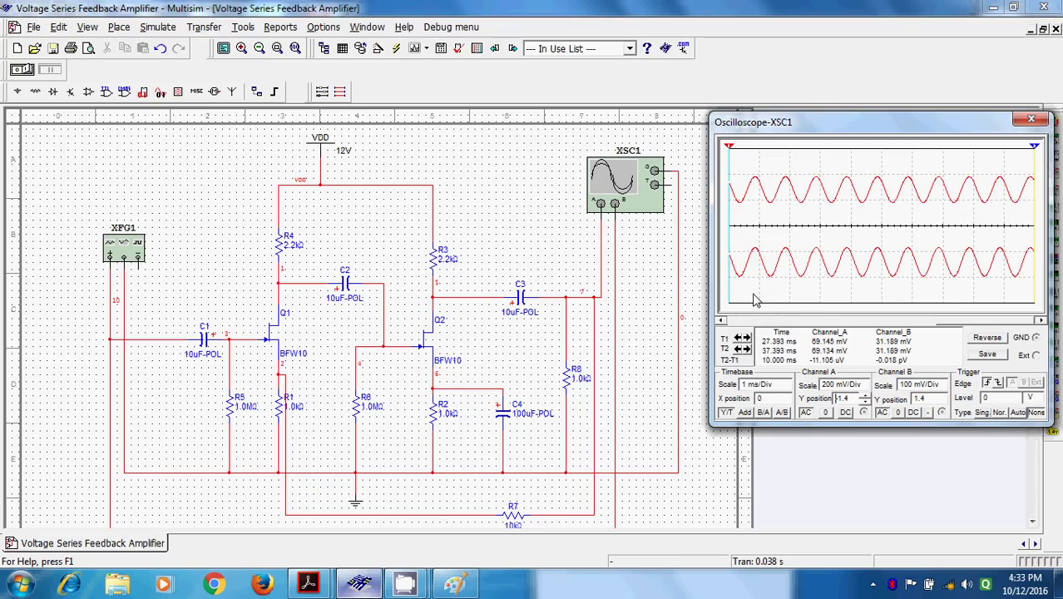
click(25, 72)
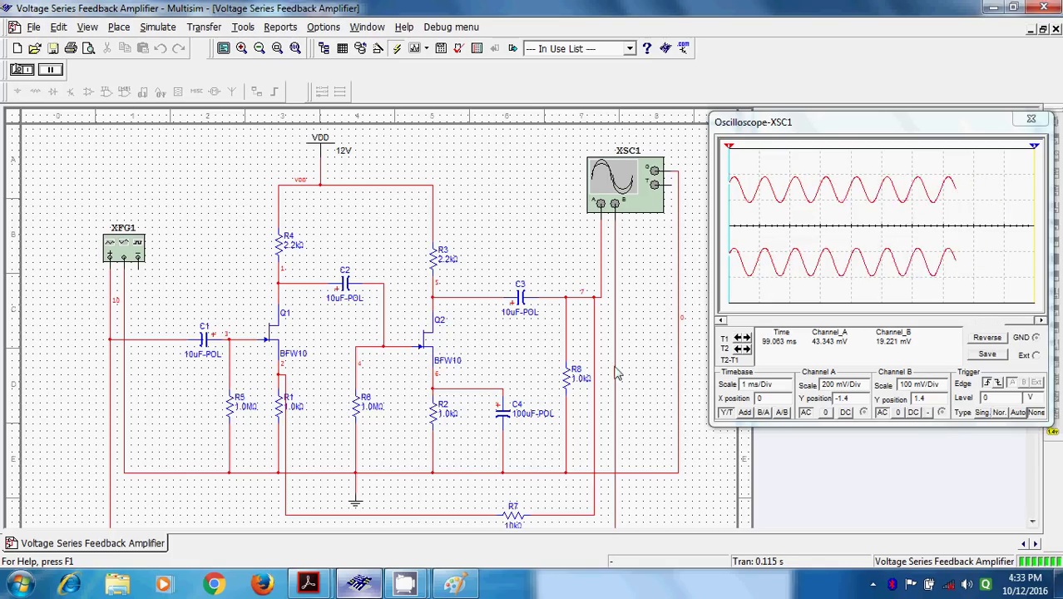
click(859, 391)
click(863, 388)
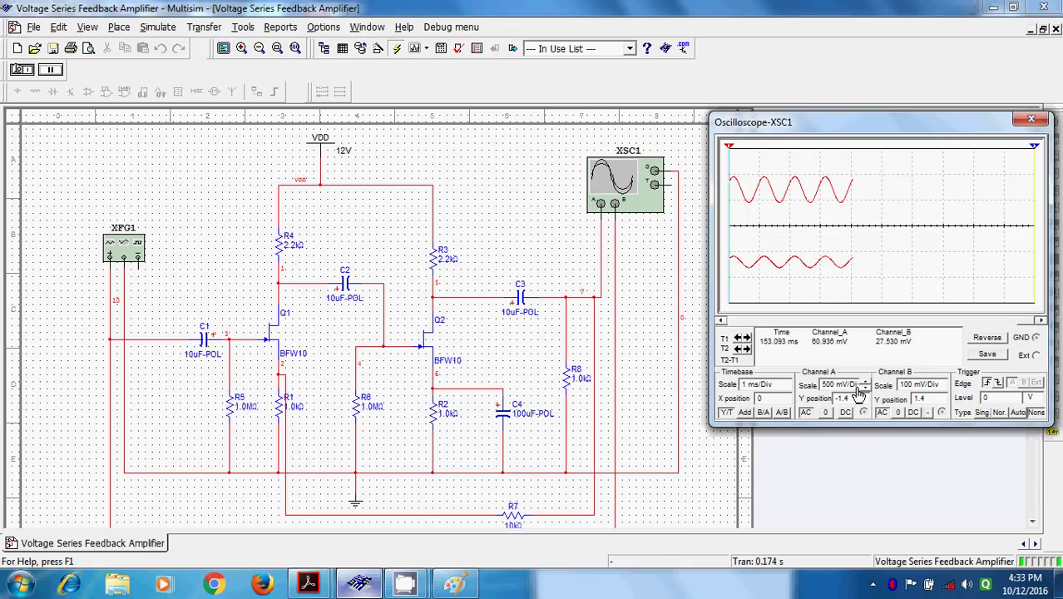
Step: Set the oscilloscope's Channel A scale to 200 mV/Div and Y position to -1.4, and pause the simulation
click(864, 402)
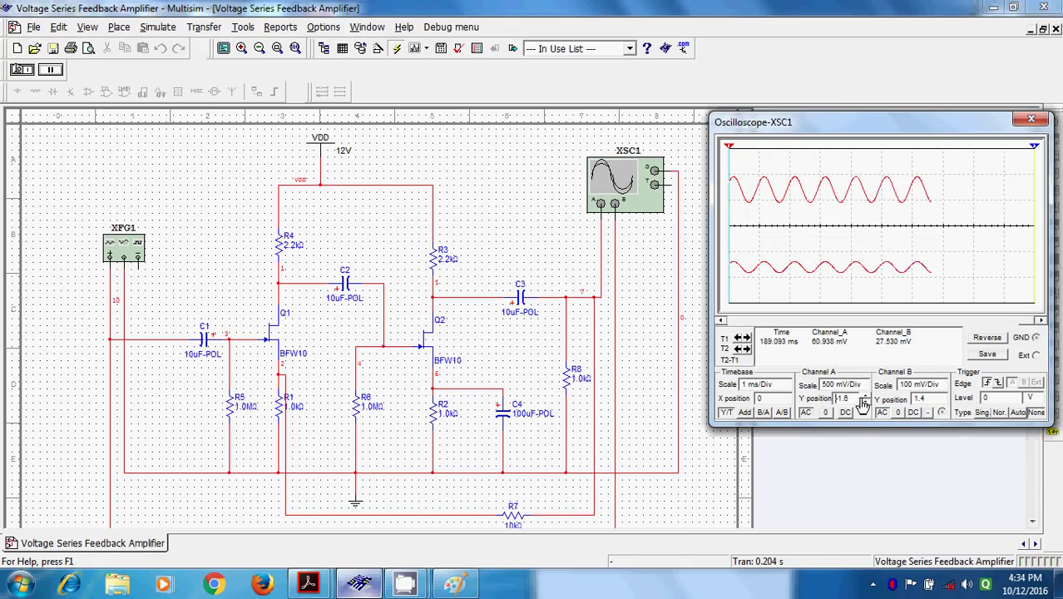
click(864, 402)
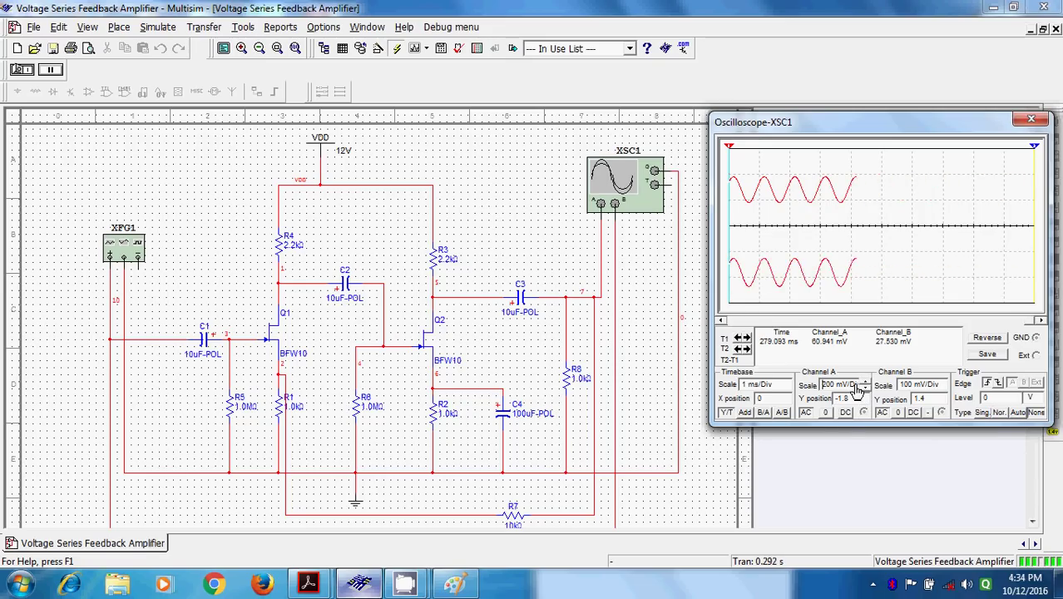
click(864, 388)
click(864, 396)
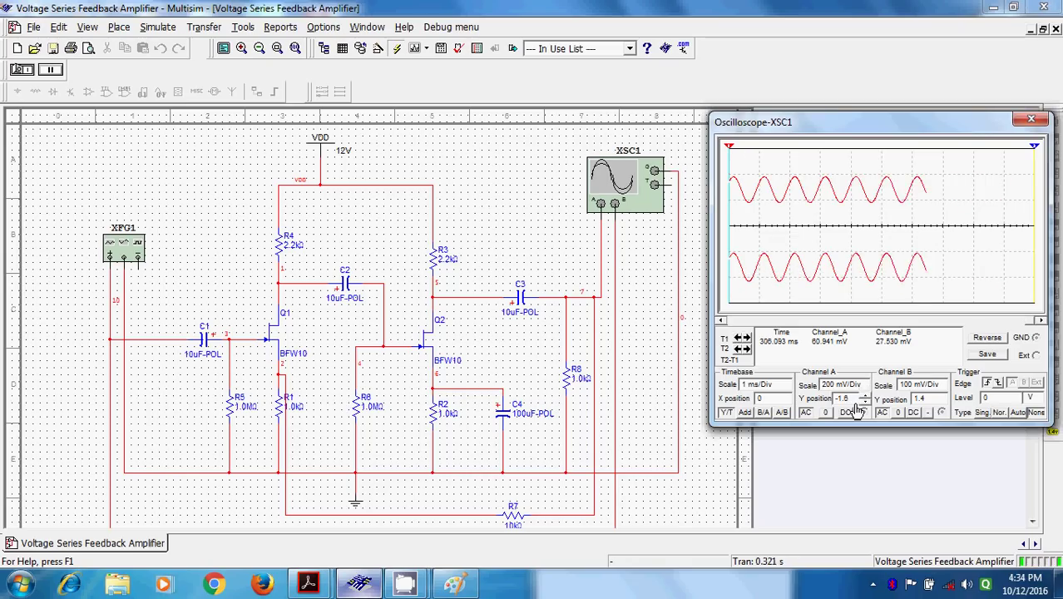
double_click(842, 398)
text(1.4)
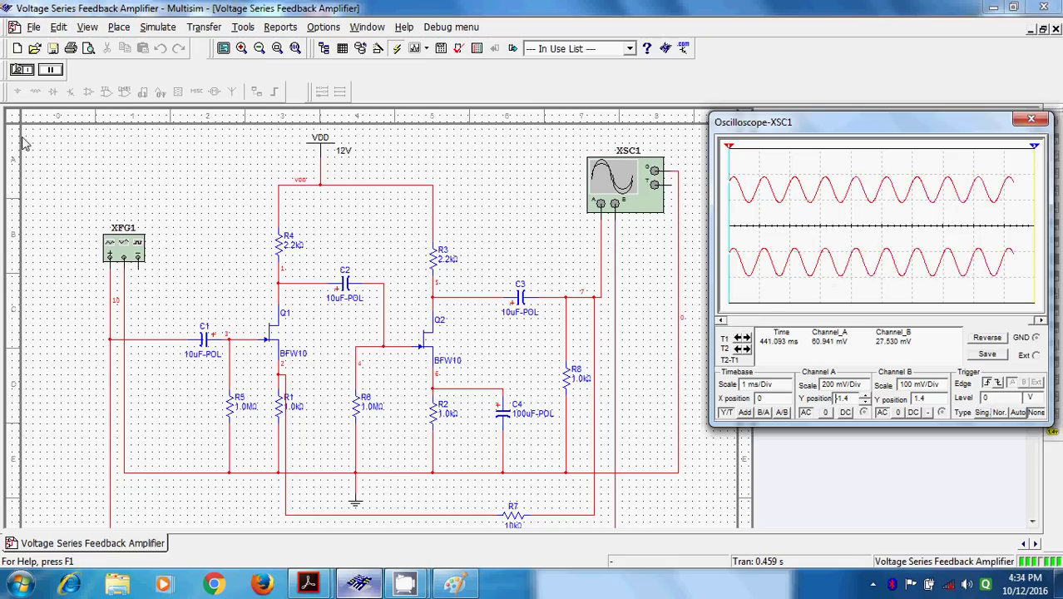
click(50, 70)
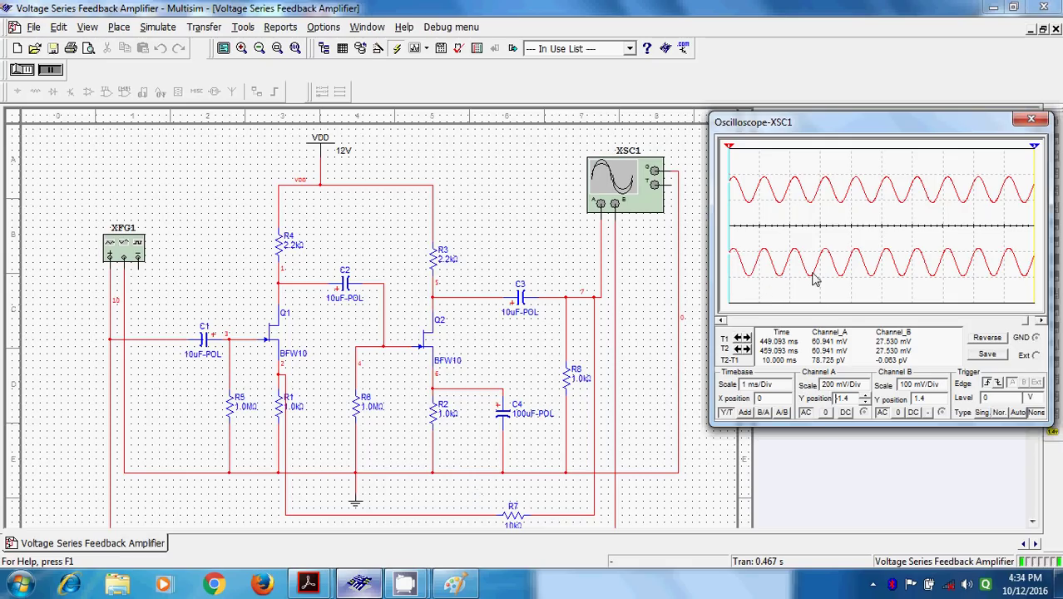
Step: Switch to EDC Practicals.pdf in Acrobat Reader and examine the handwritten Ro calculation for the feedback amplifier
click(313, 581)
click(395, 504)
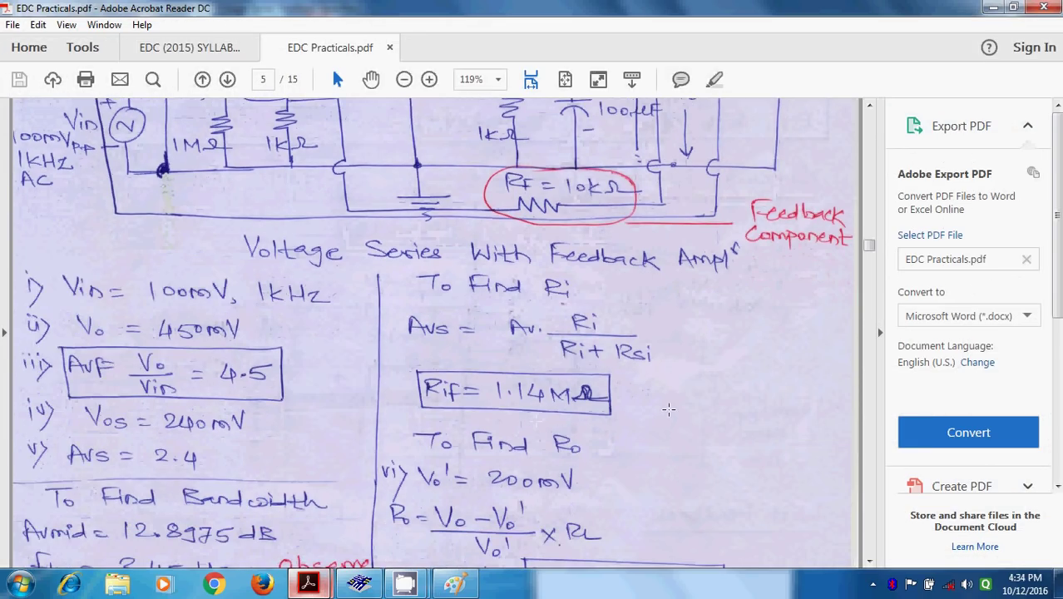
scroll(668, 408, down, 3)
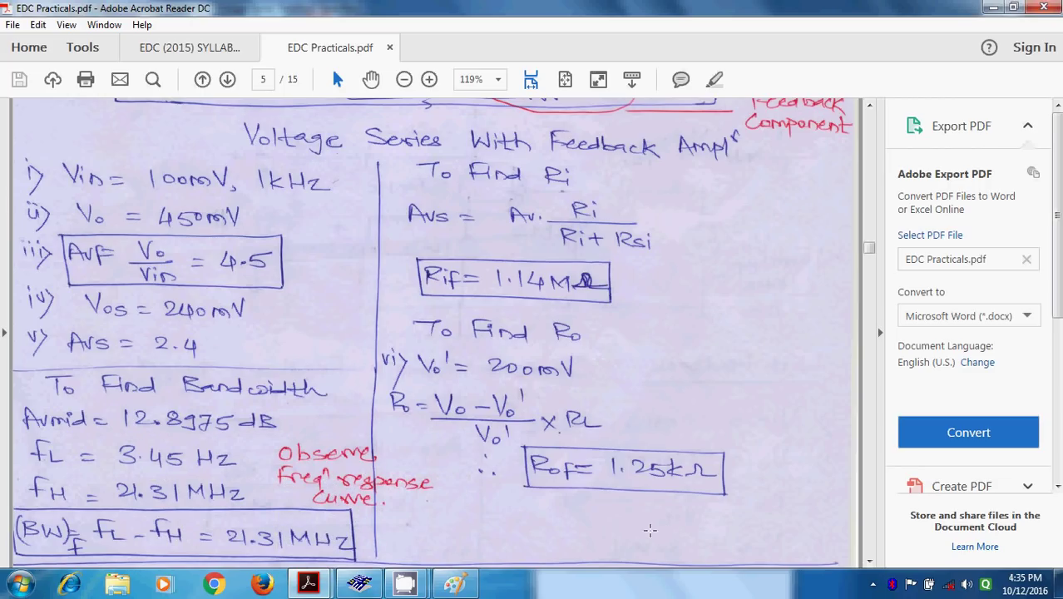
Step: Return to Multisim, close the oscilloscope display, stop the simulation and delete load resistor R8
click(367, 585)
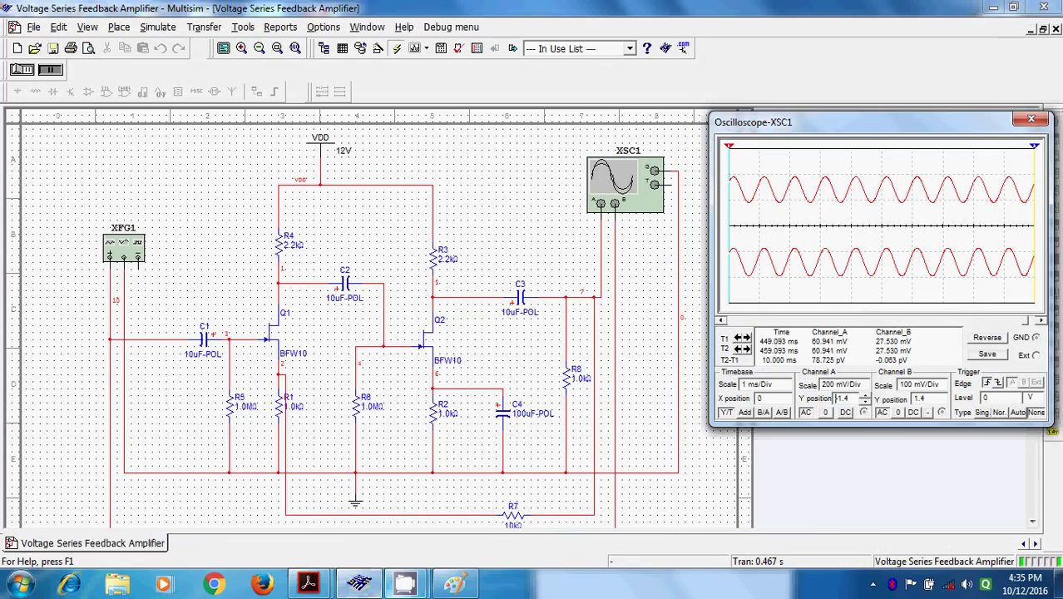
click(1031, 119)
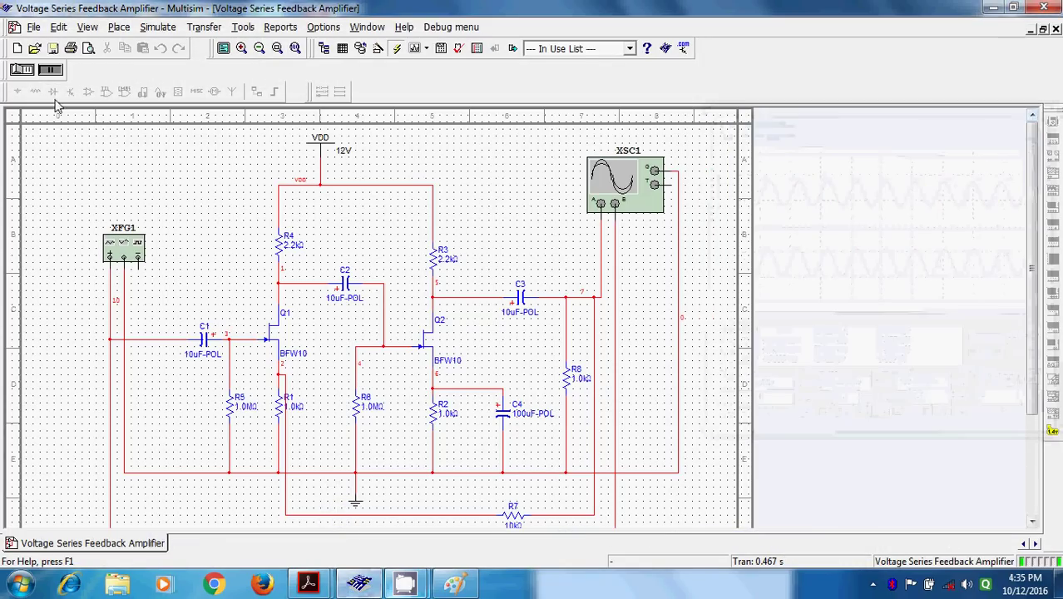
click(16, 72)
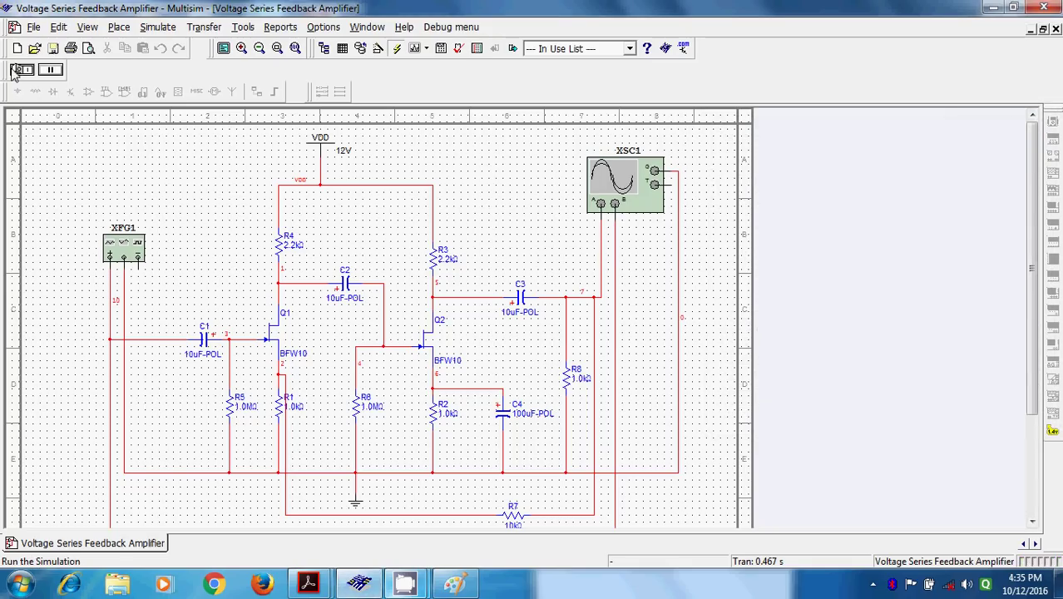
click(17, 72)
click(572, 385)
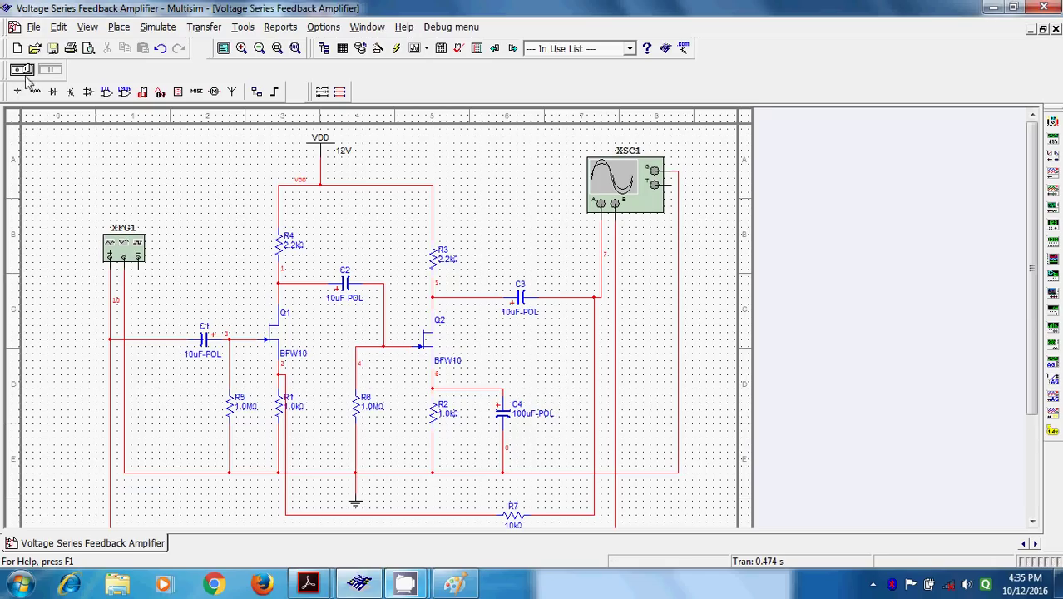
Step: Open the AC Analysis setup and remove variable $7 from the variables selected for analysis
click(156, 29)
mouse_move(267, 150)
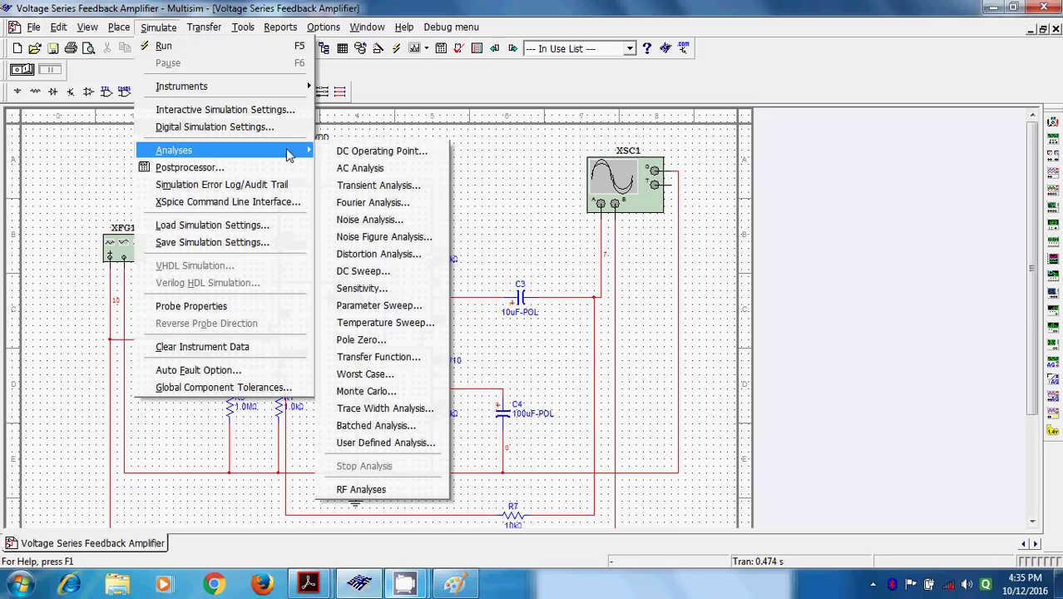
click(360, 169)
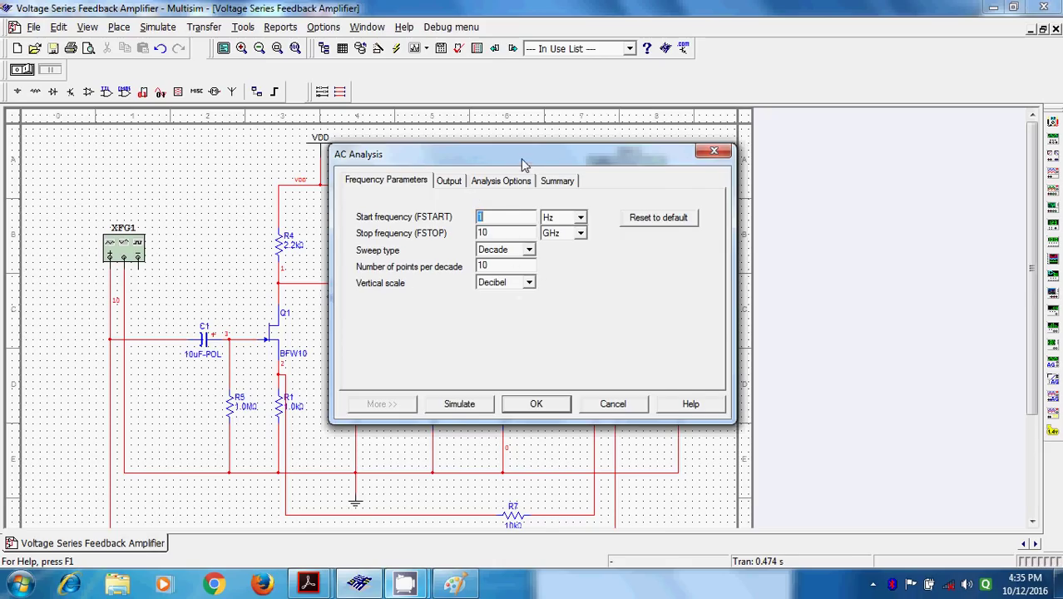
drag(524, 157, 568, 447)
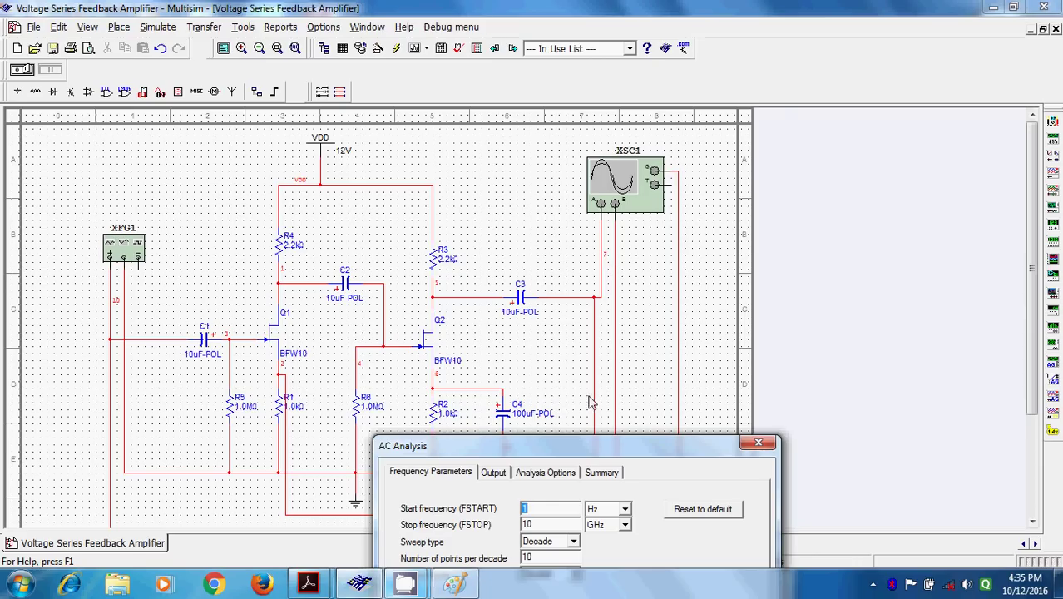
drag(598, 449, 547, 168)
click(443, 194)
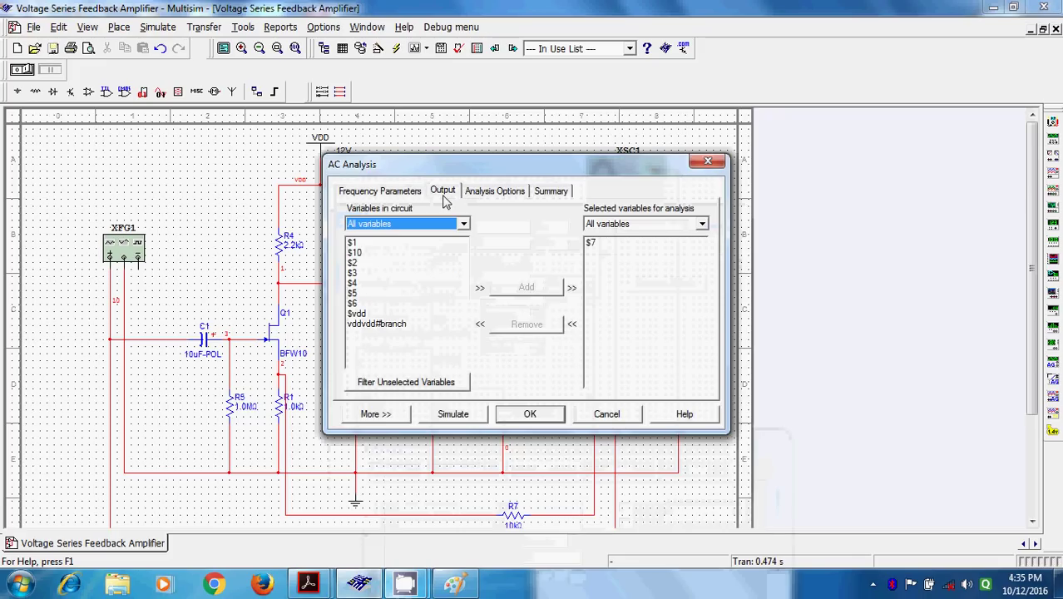
click(602, 246)
click(552, 326)
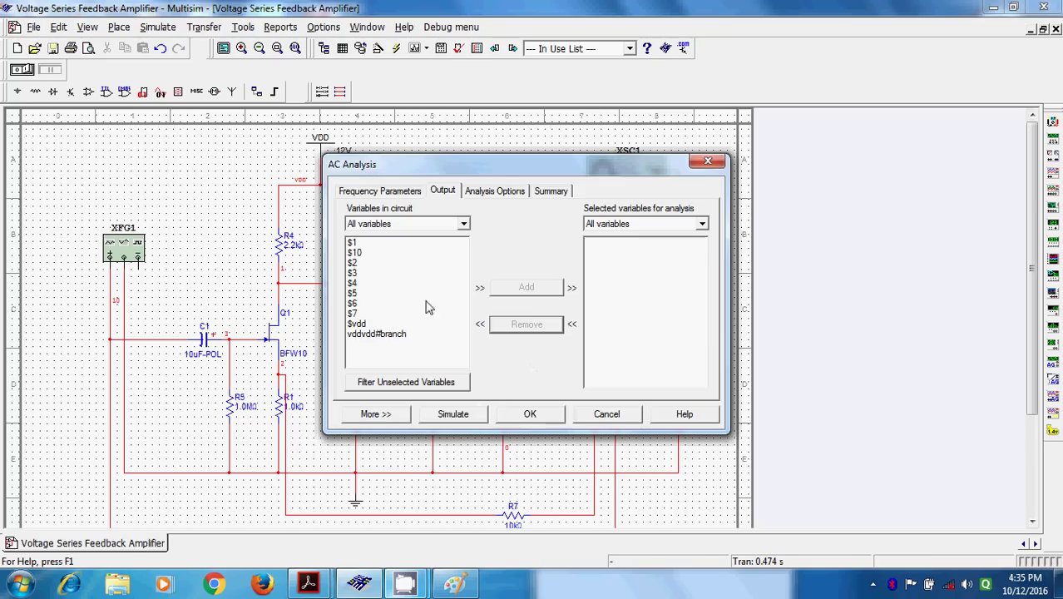
click(358, 273)
click(526, 288)
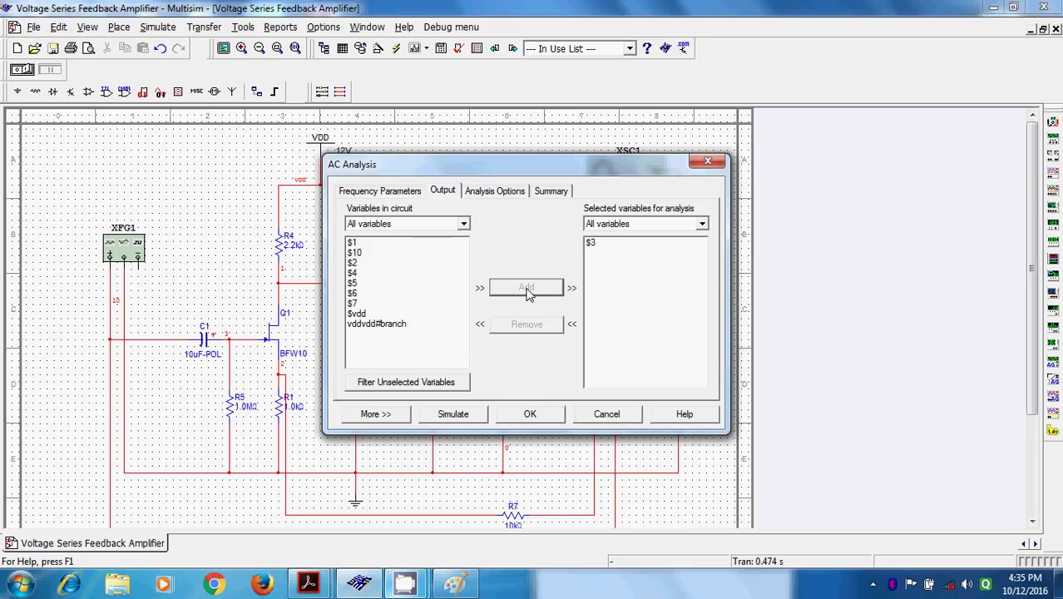
click(592, 243)
click(526, 324)
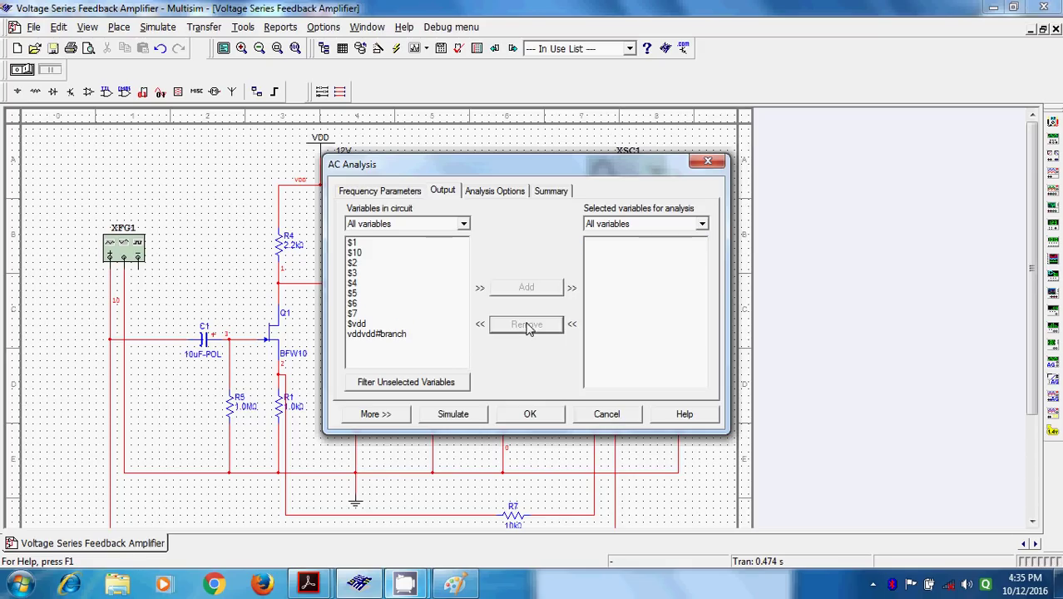
Step: Add $7 as the AC Analysis output variable and simulate the frequency response
click(355, 313)
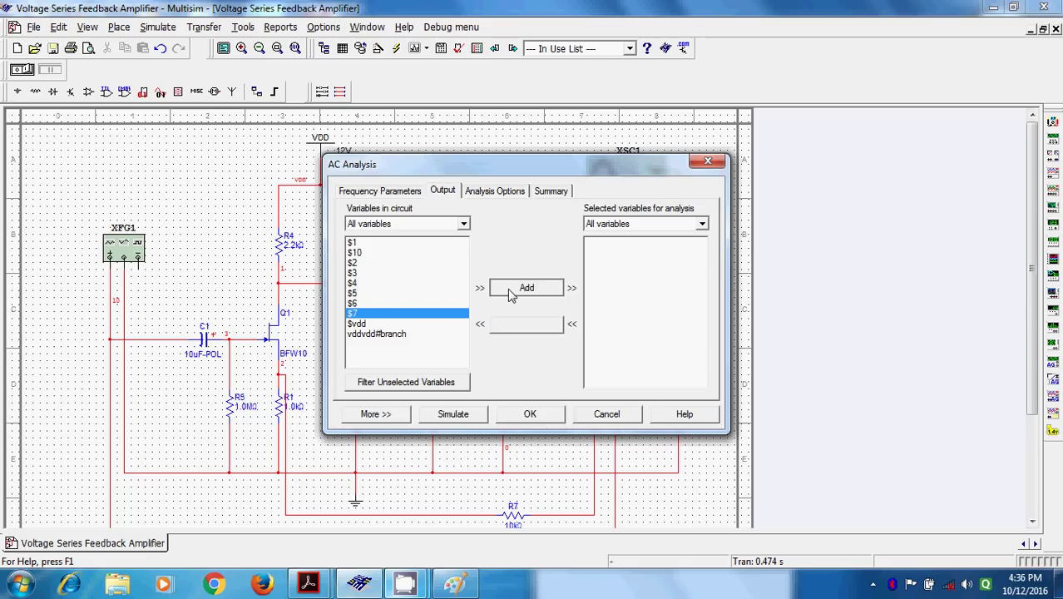
click(510, 291)
click(458, 413)
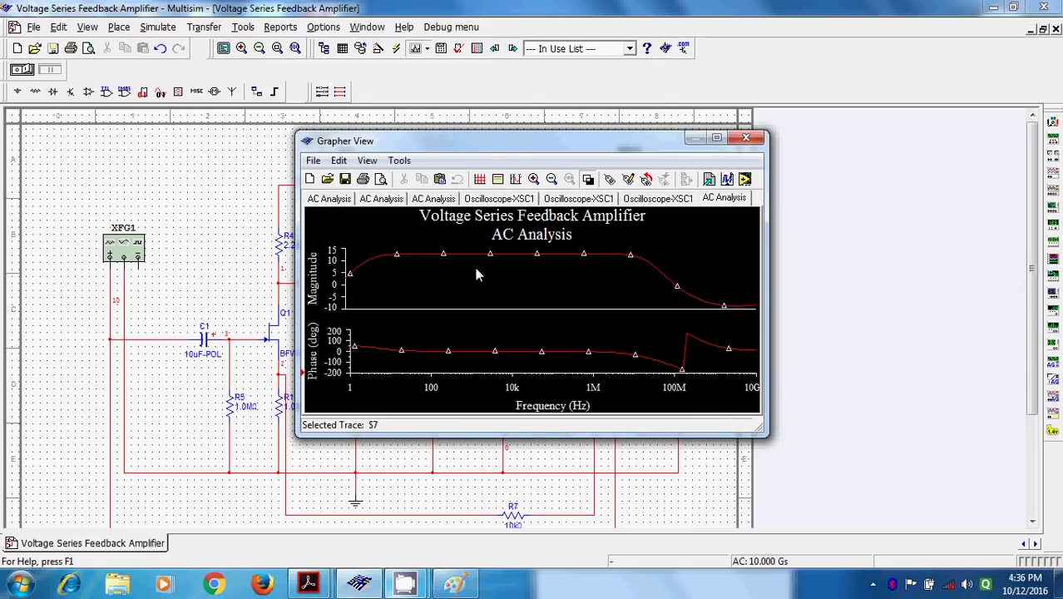
Step: Maximize the Grapher View and cut the phase plot so only the magnitude plot is kept
double_click(481, 142)
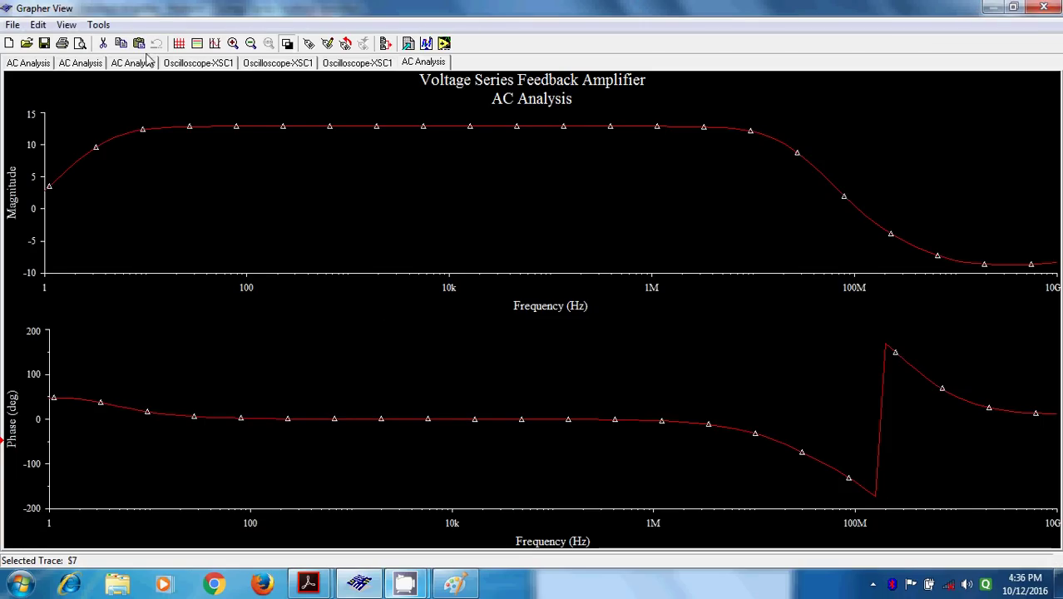
click(104, 45)
click(296, 297)
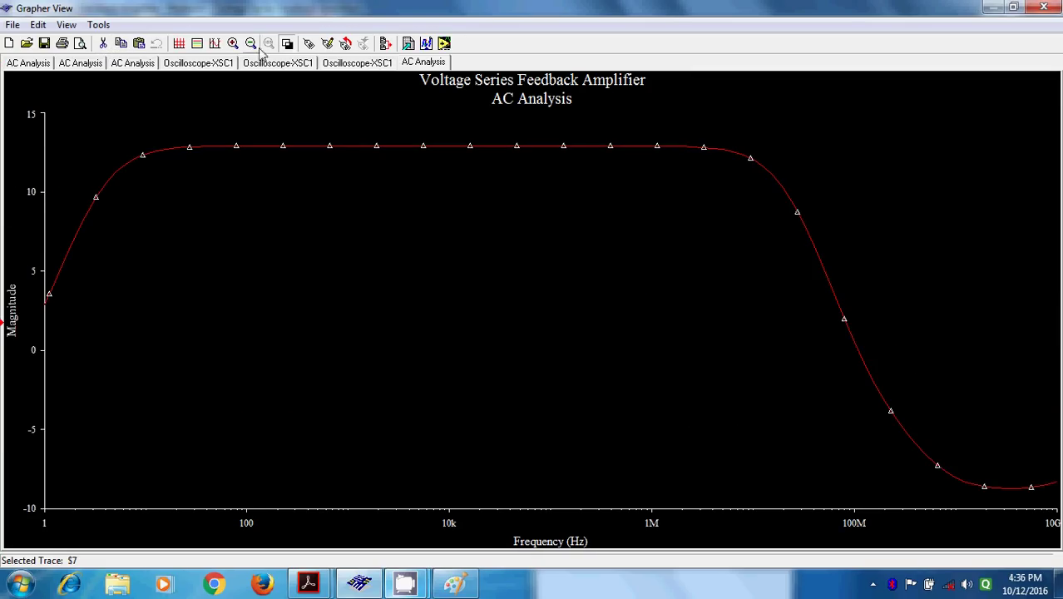
Step: Reverse the magnitude graph's colours to a white background and show its grid and measurement cursors
click(287, 44)
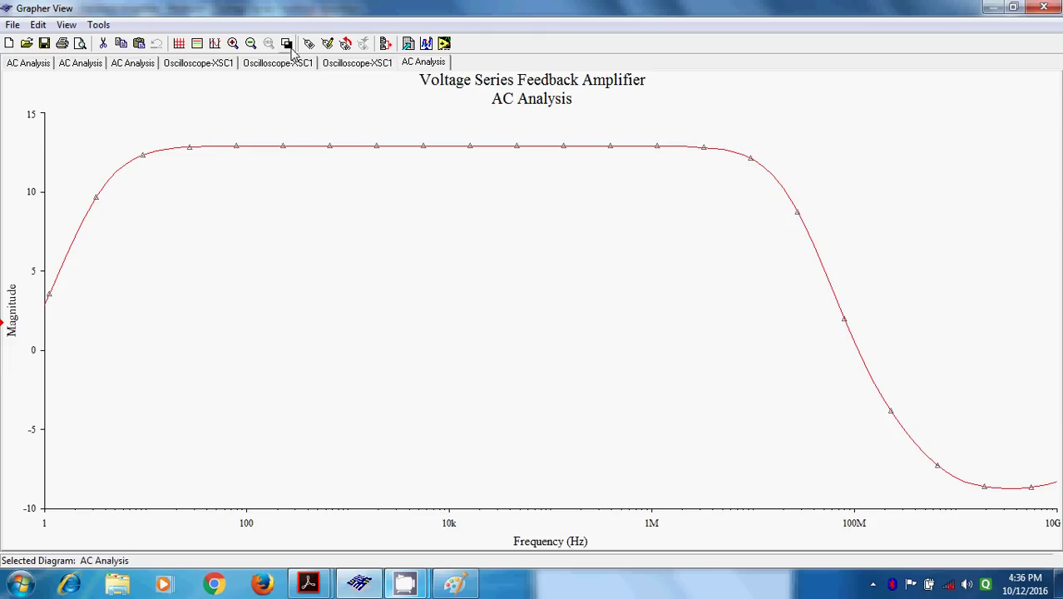
click(179, 43)
click(215, 43)
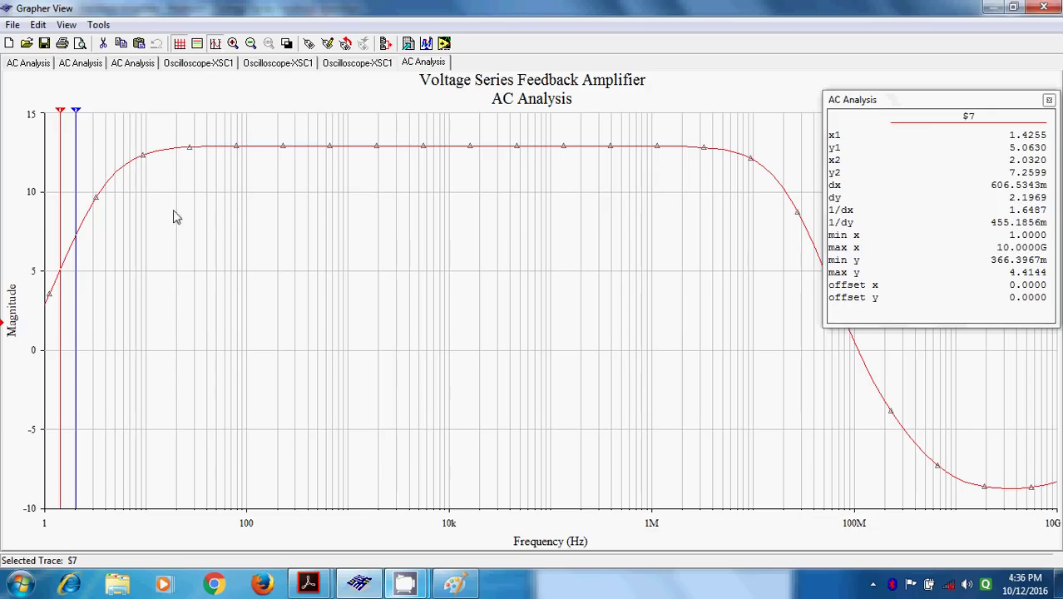
Step: Move cursor 1 to mid-band at about 122.6 kHz and compare its gain with Avmid in EDC Practicals.pdf
drag(60, 113, 563, 187)
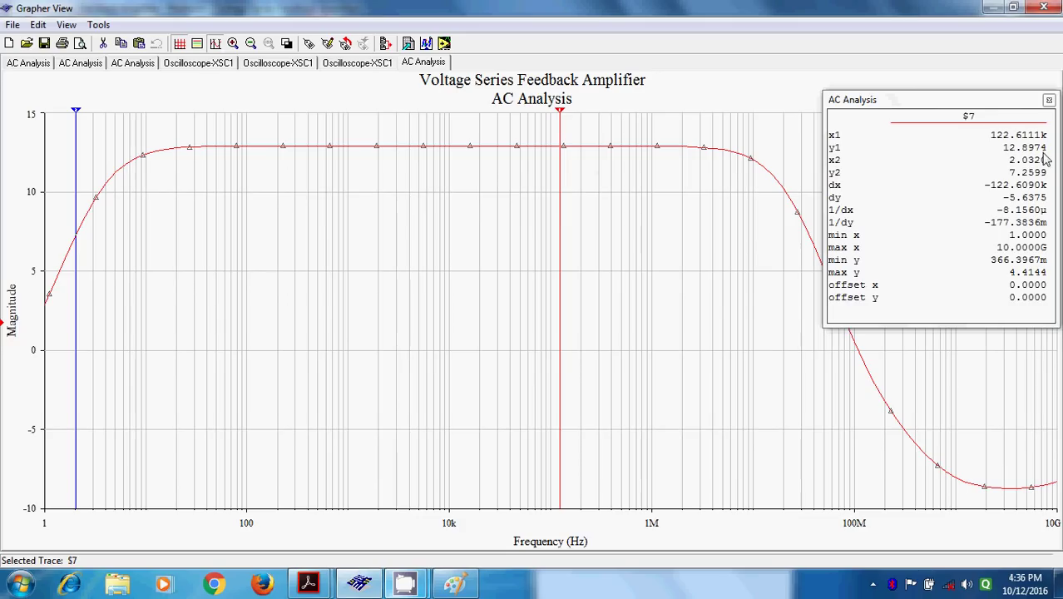
mouse_move(308, 582)
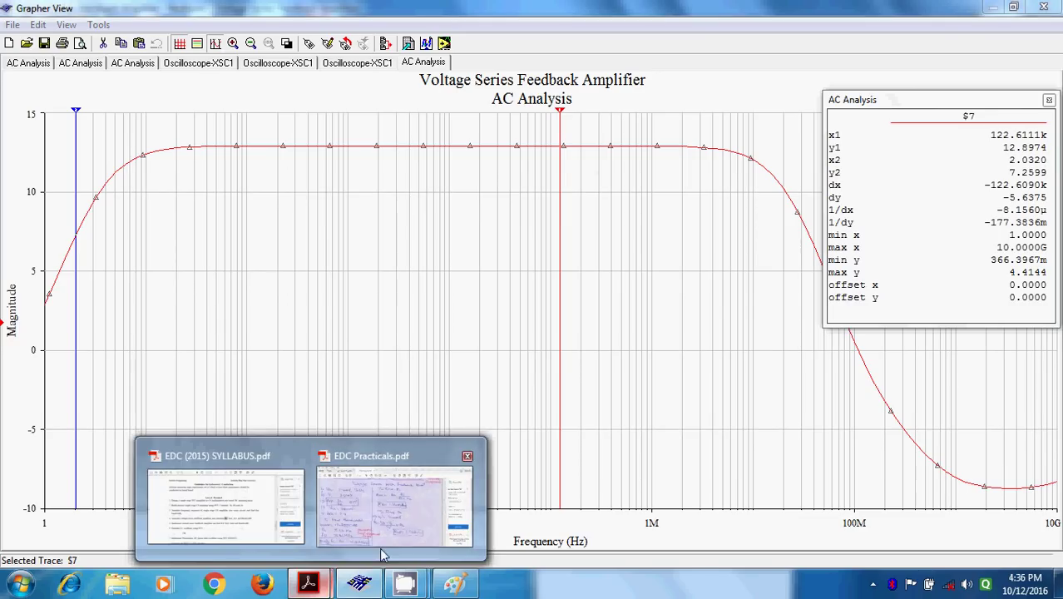
click(385, 507)
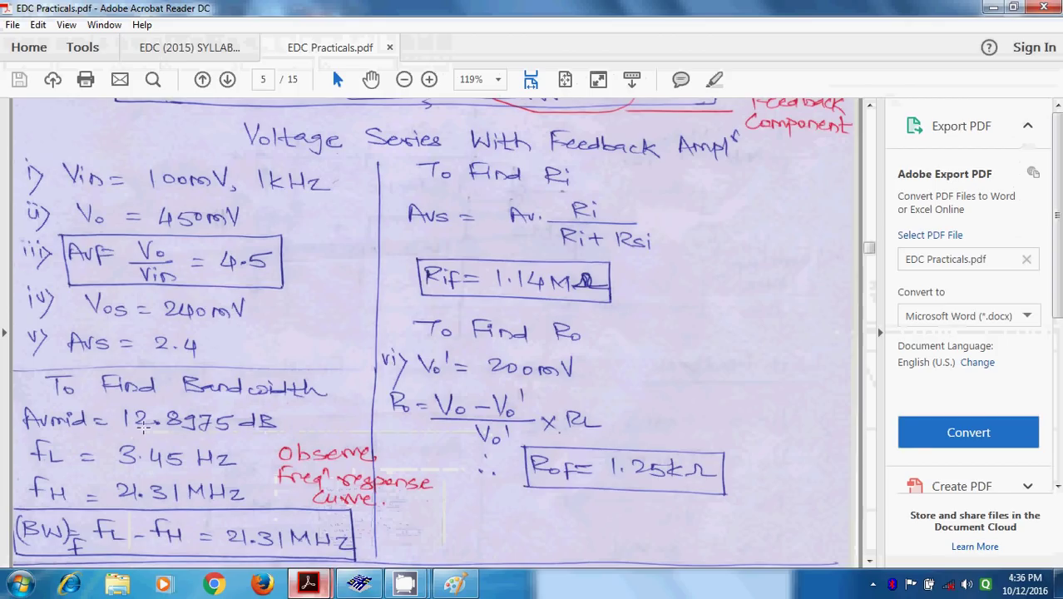
Step: Return to the Multisim graph and place cursor 1 at about 3.4 Hz and cursor 2 at about 21.7 MHz
click(364, 583)
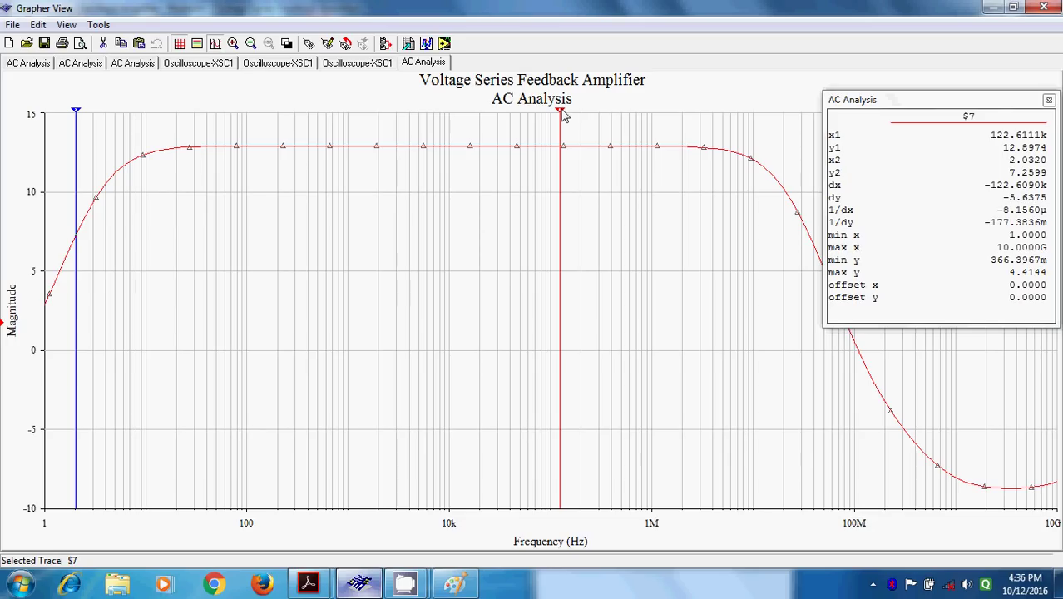
drag(563, 116, 99, 198)
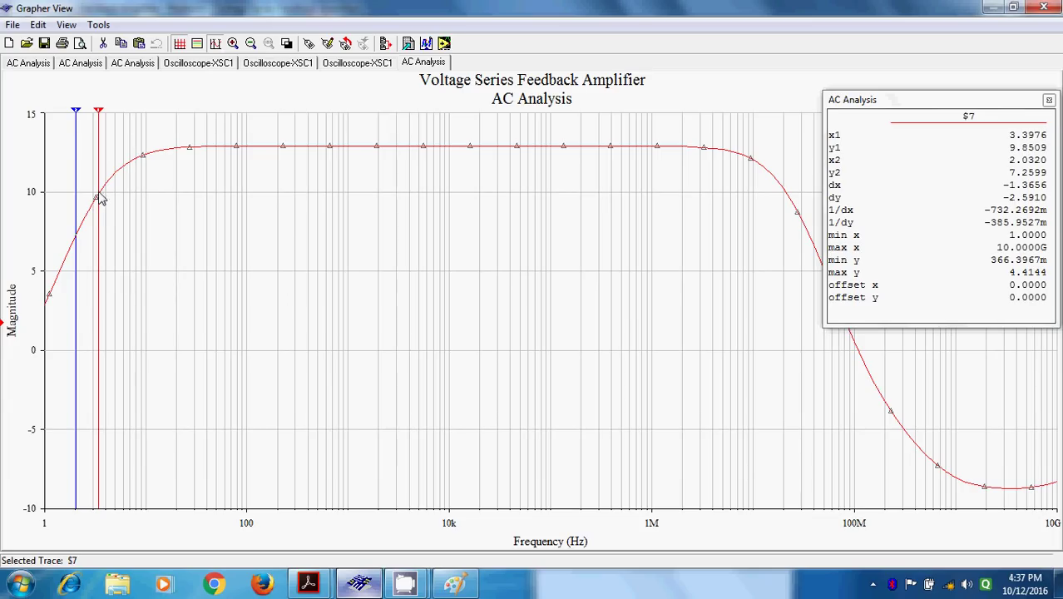
drag(78, 122, 791, 154)
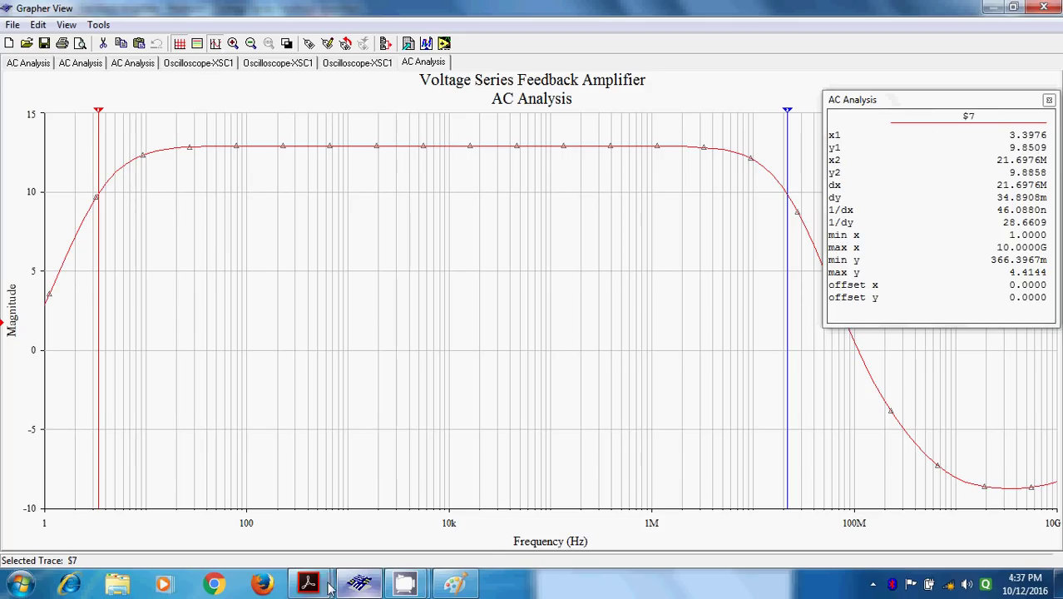
Step: Compare the cutoff frequencies and bandwidth written in EDC Practicals.pdf with the cursor readings on Multisim's response curve
mouse_move(326, 589)
click(395, 507)
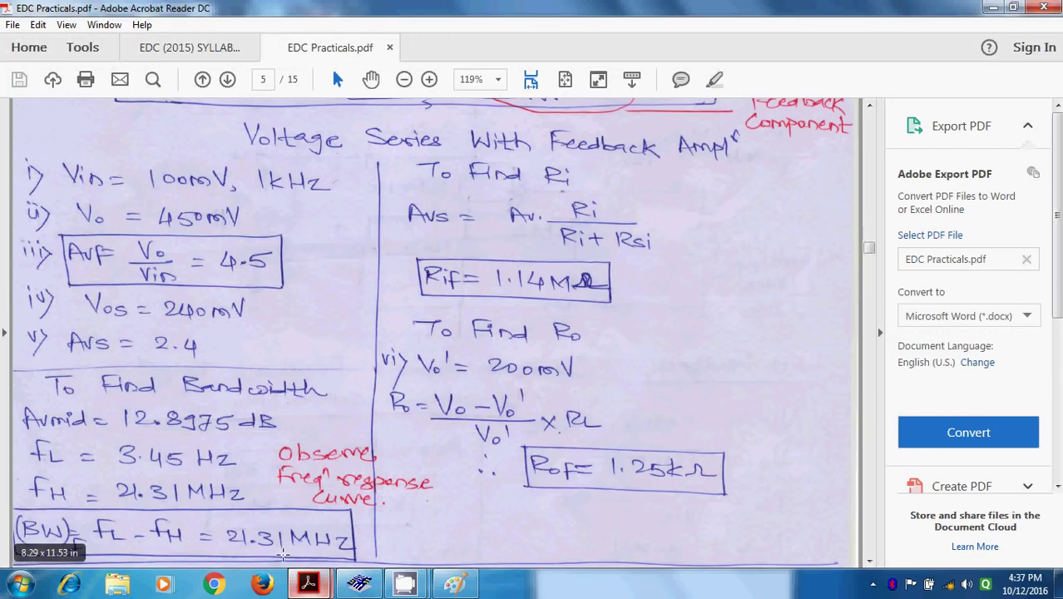
click(356, 589)
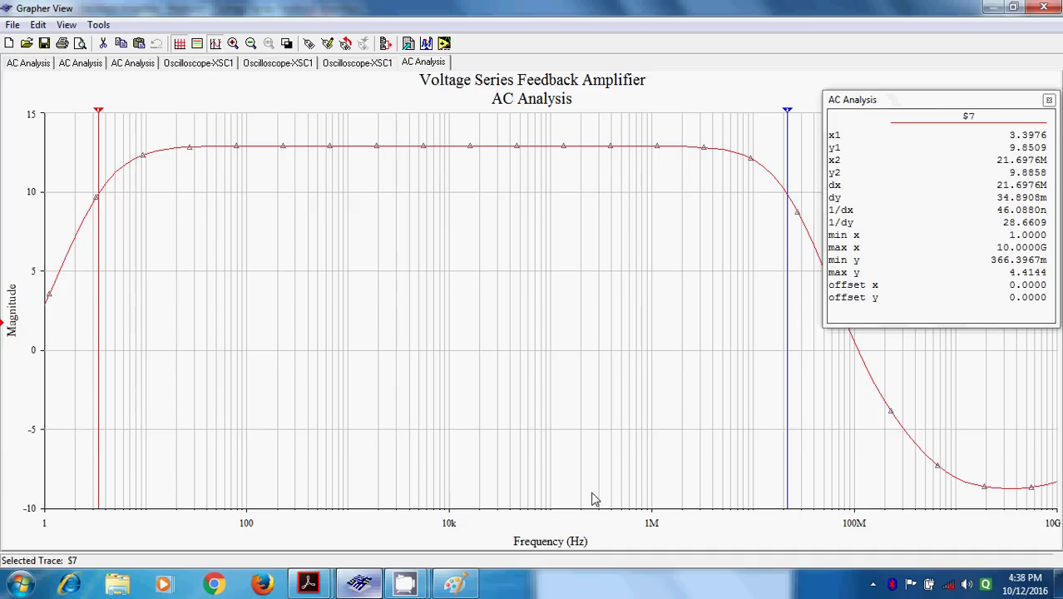
mouse_move(320, 584)
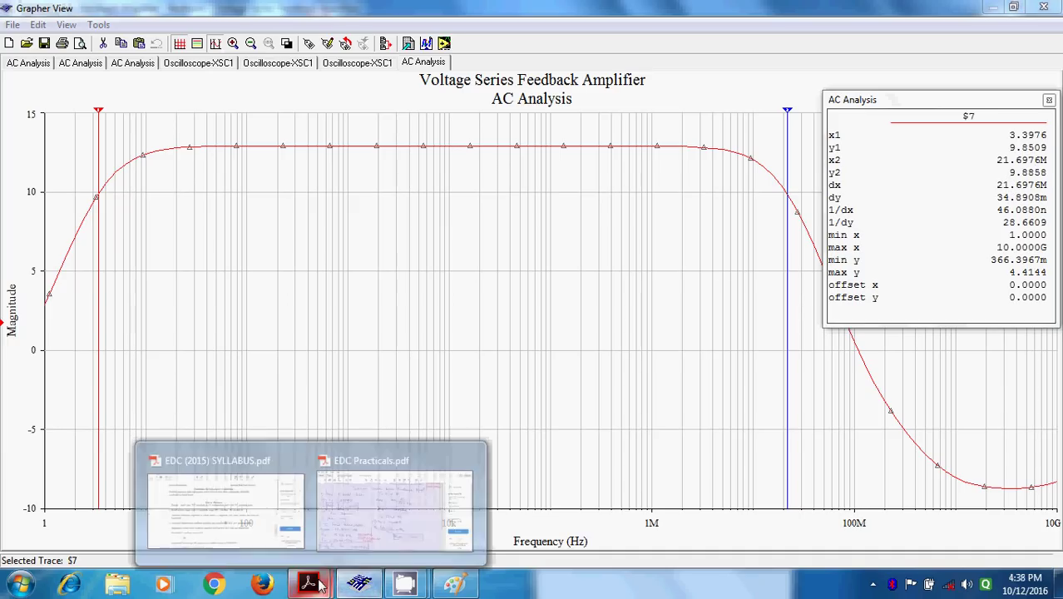
click(365, 499)
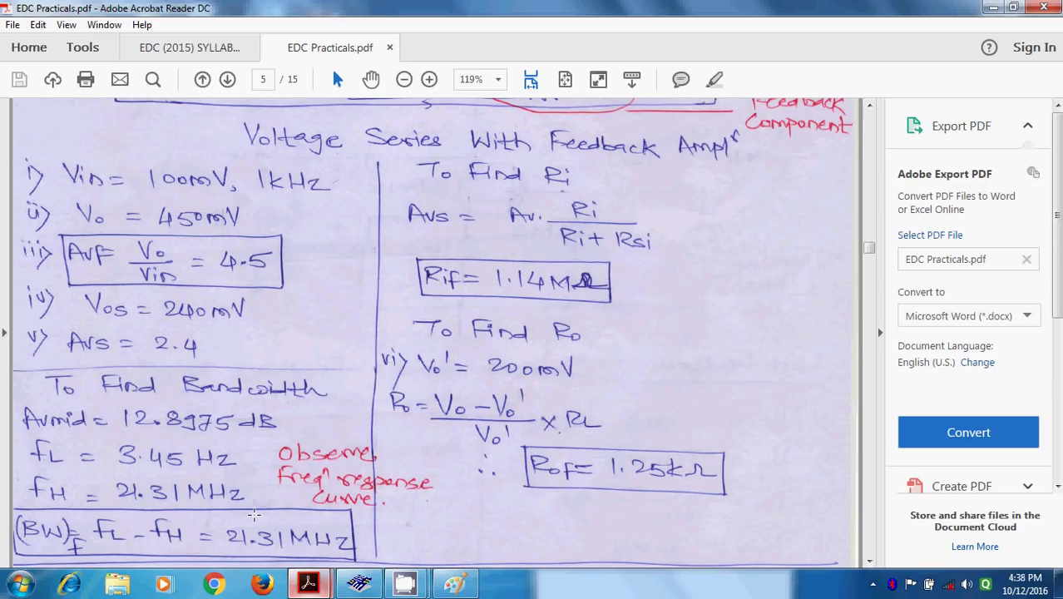
mouse_move(308, 582)
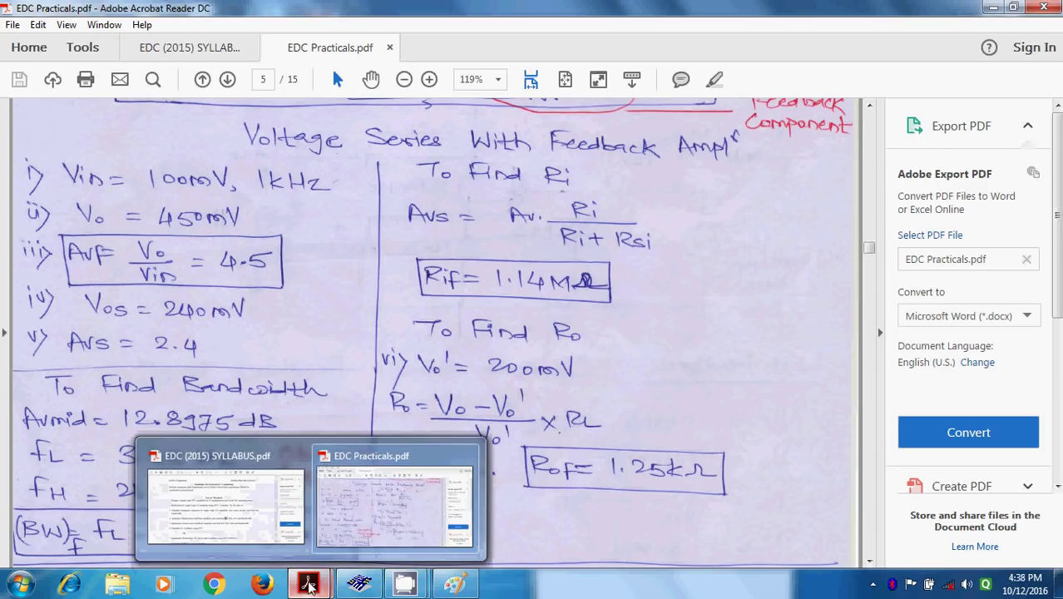
Step: Review practical 4 in EDC (2015) SYLLABUS.pdf, return to Multisim and close the Grapher View
click(226, 518)
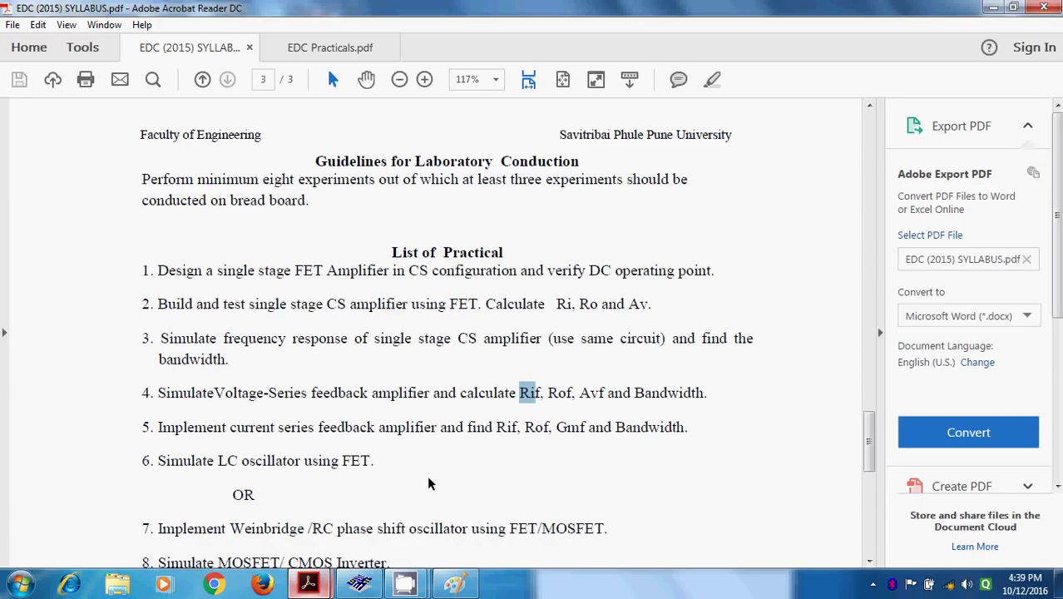
click(358, 585)
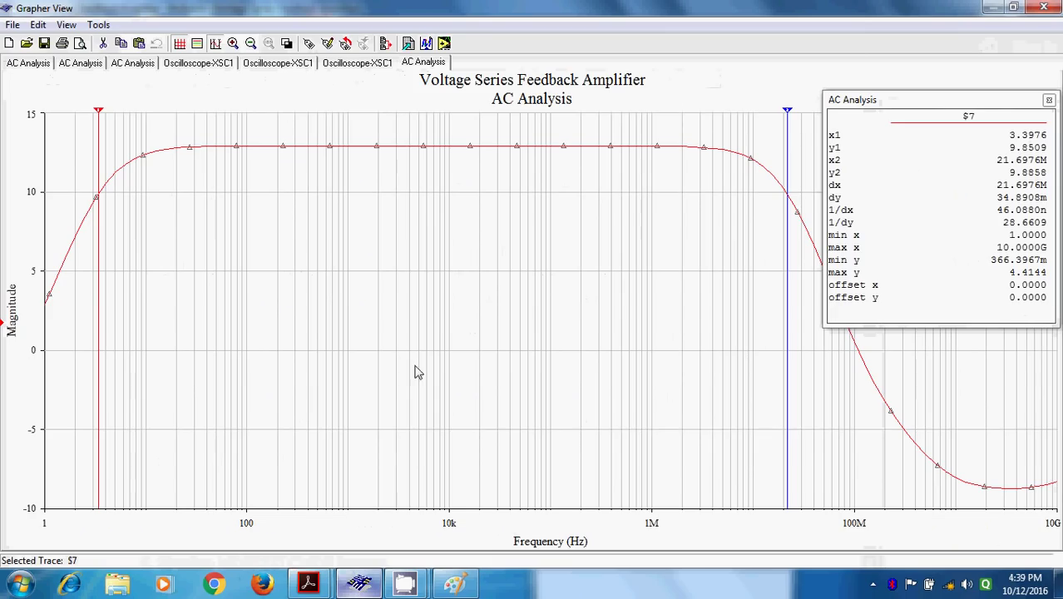
click(1043, 6)
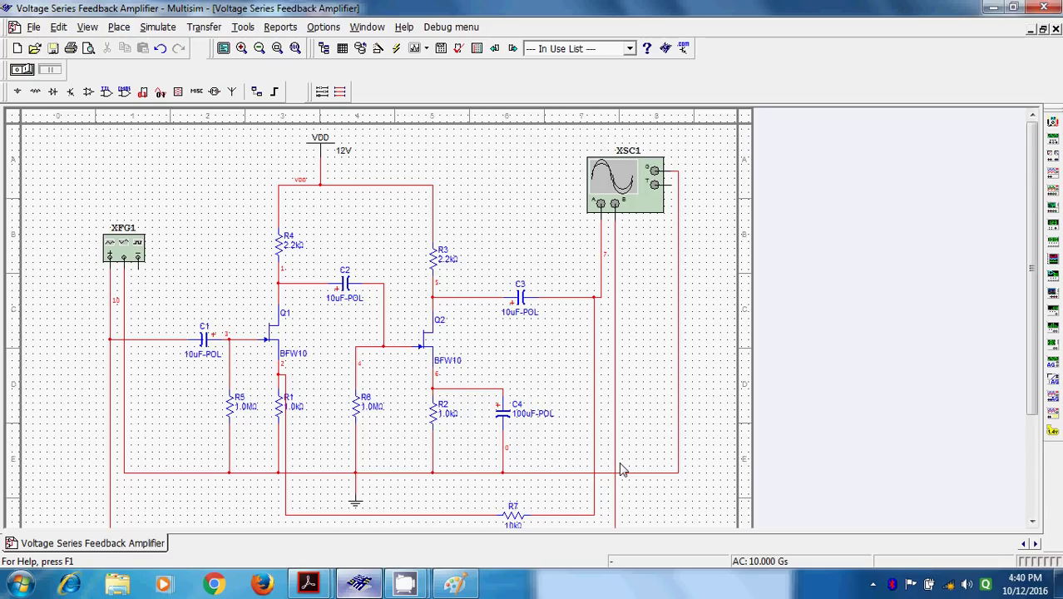
Step: Delete the 10 kΩ feedback resistor R7 and check the function generator's signal settings
click(518, 519)
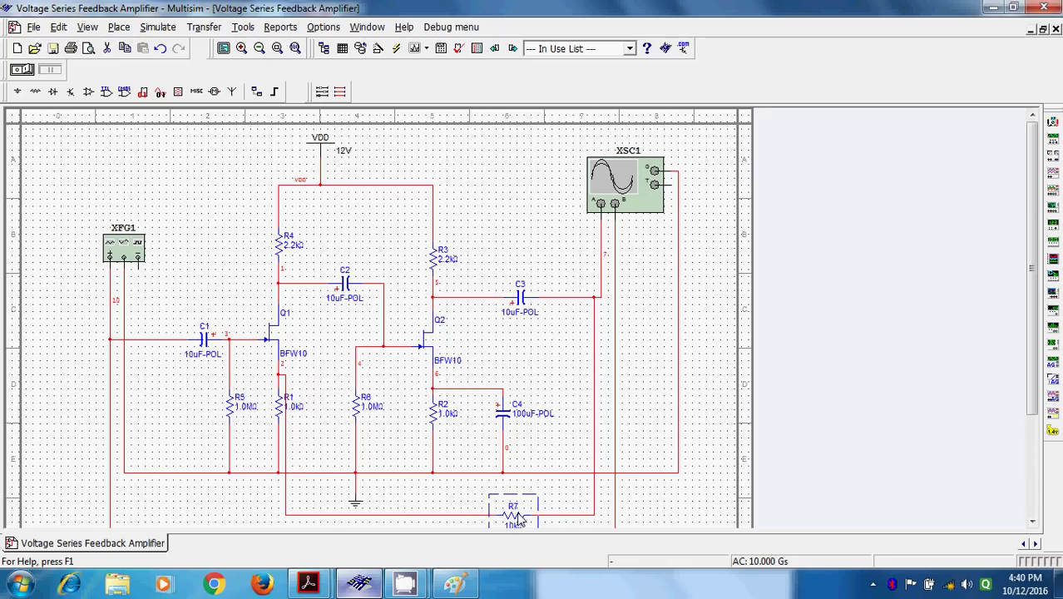
key(Delete)
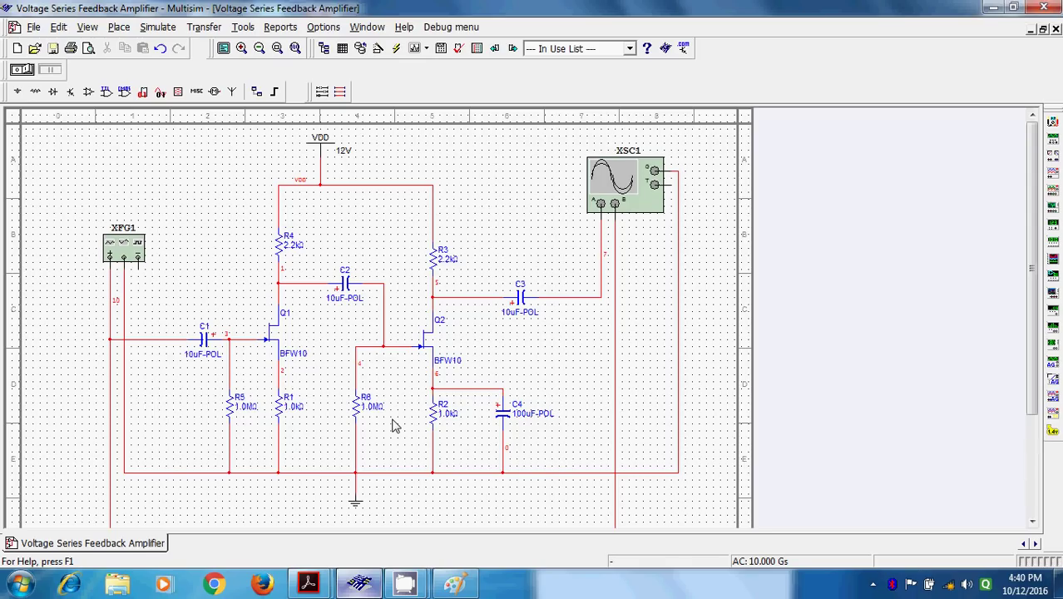
double_click(137, 256)
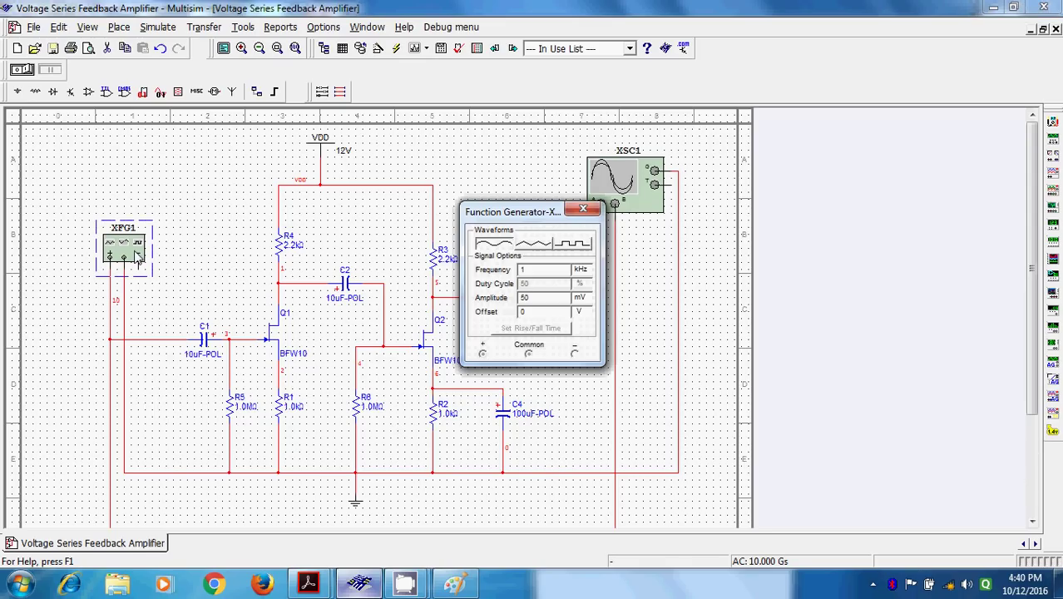
click(590, 209)
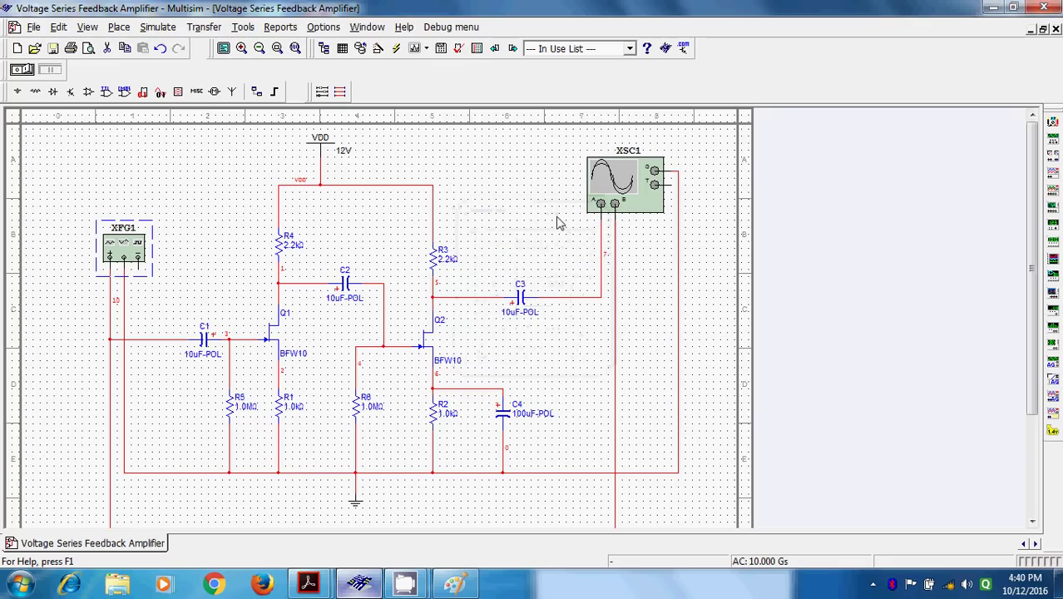
Step: Run the circuit with the oscilloscope open, set Channel A to 1 V/Div with Y position -1.6, and pause to view the output
double_click(621, 191)
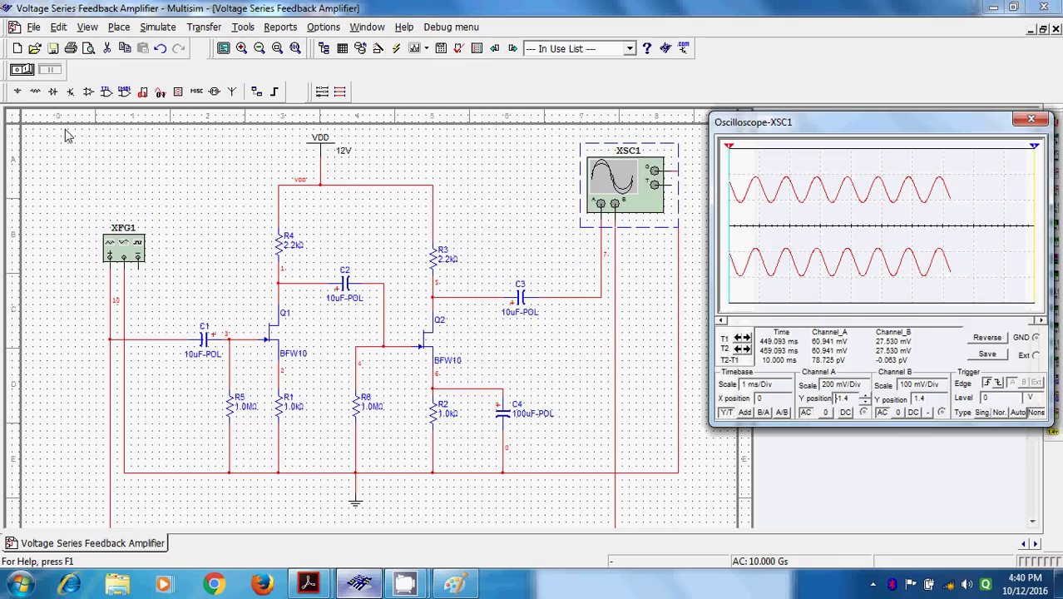
click(28, 71)
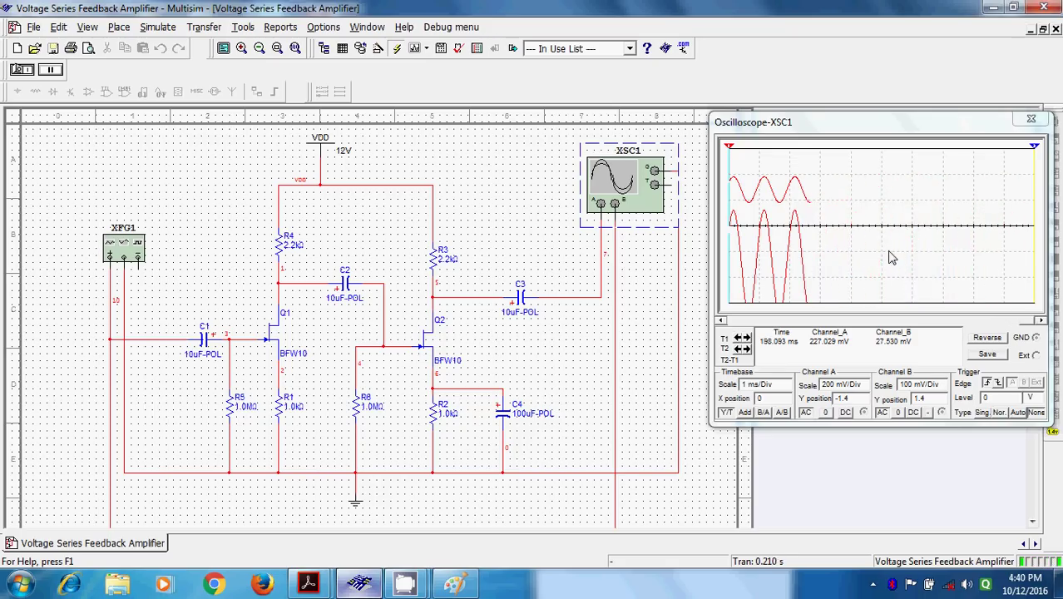
click(858, 386)
click(862, 384)
click(861, 385)
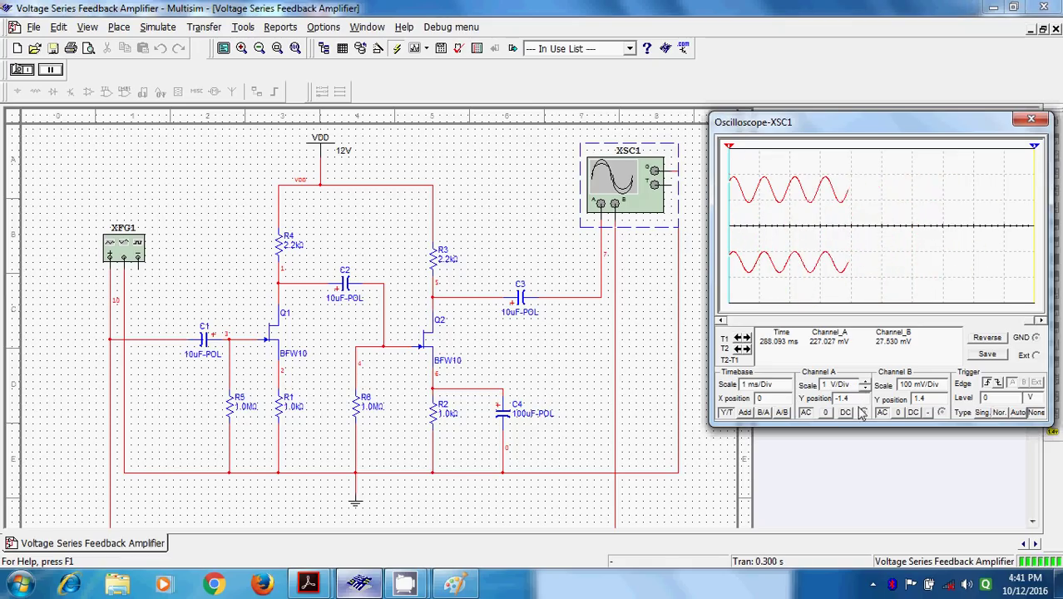
click(864, 402)
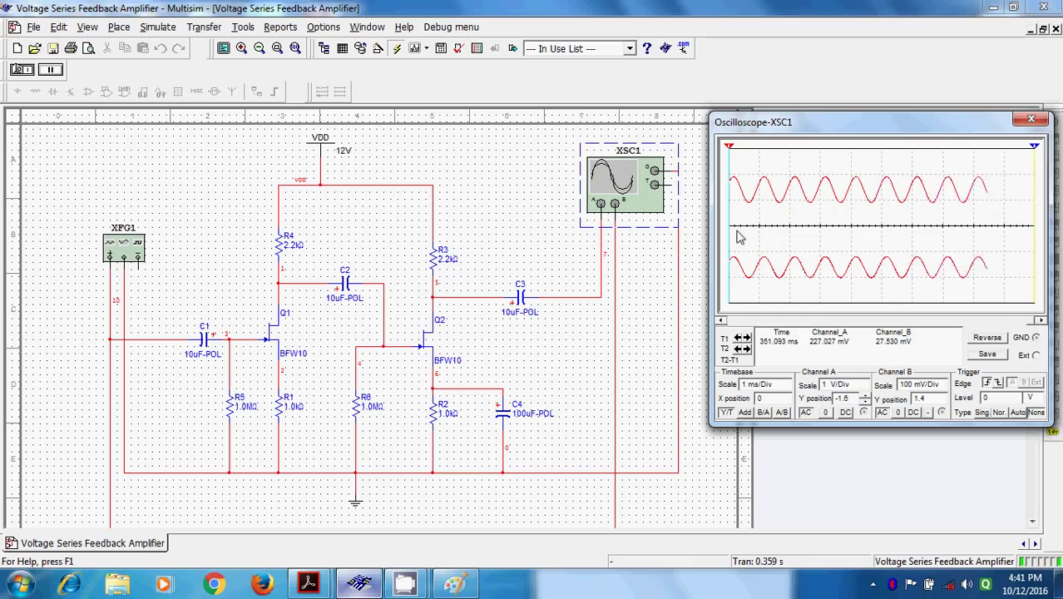
click(51, 69)
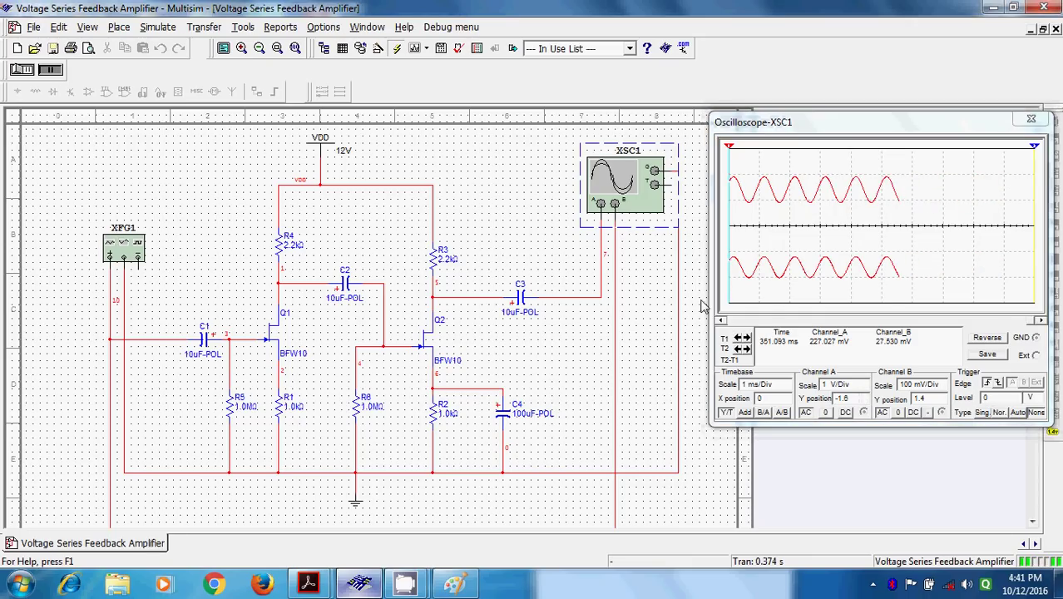
click(750, 324)
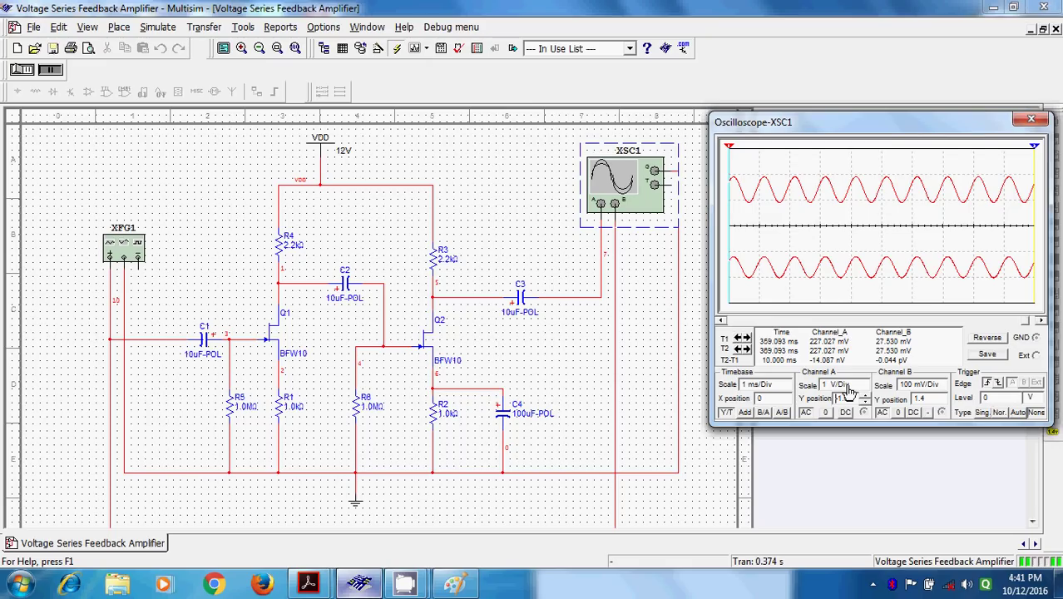
text(.6)
Step: Compare the output waveform with Vo and Av in the "Without feedback" section of EDC Practicals.pdf and return to Multisim
mouse_move(307, 582)
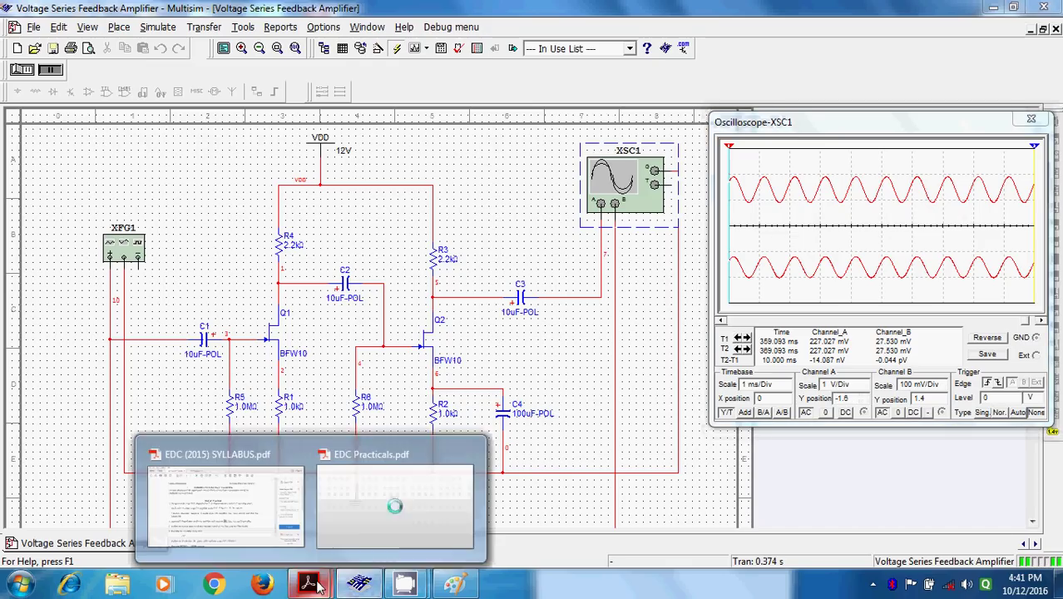
click(373, 514)
scroll(409, 370, down, 3)
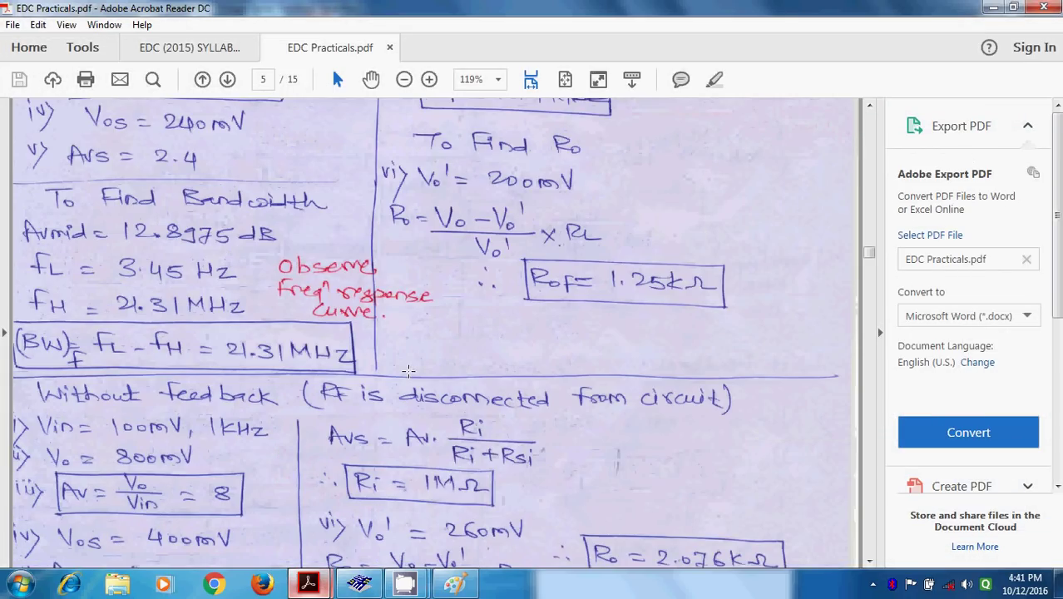
scroll(408, 370, down, 1)
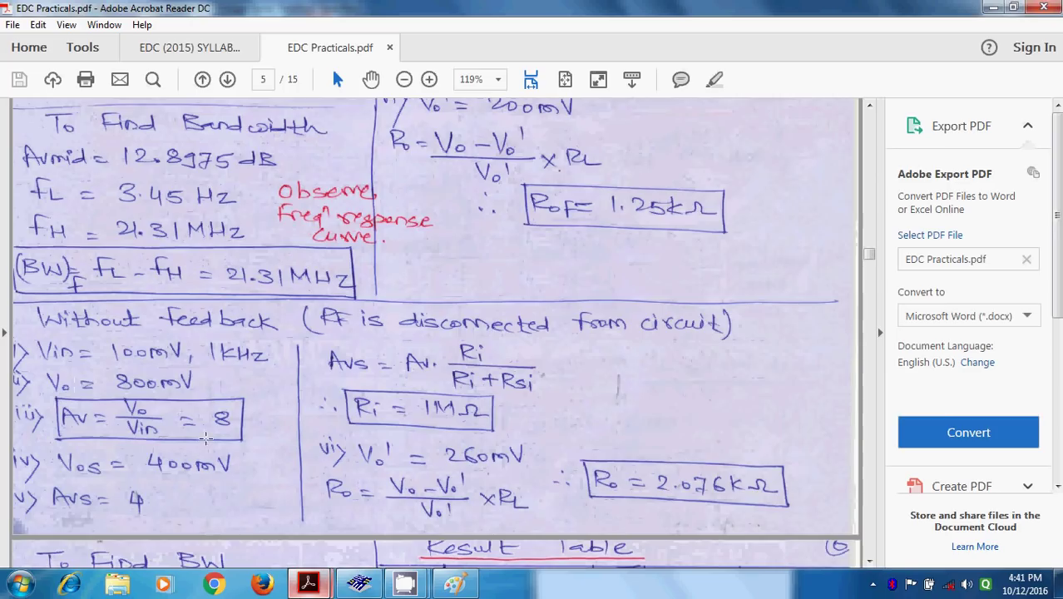
click(358, 586)
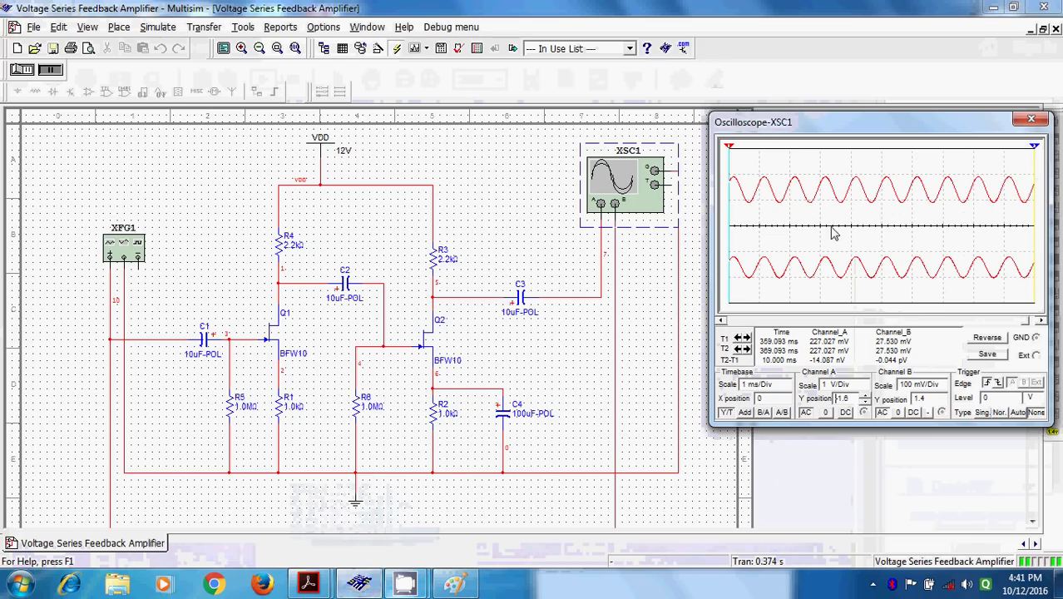
Step: Stop the simulation and insert a 1.0 MΩ resistor in series between the function generator and C1
click(23, 70)
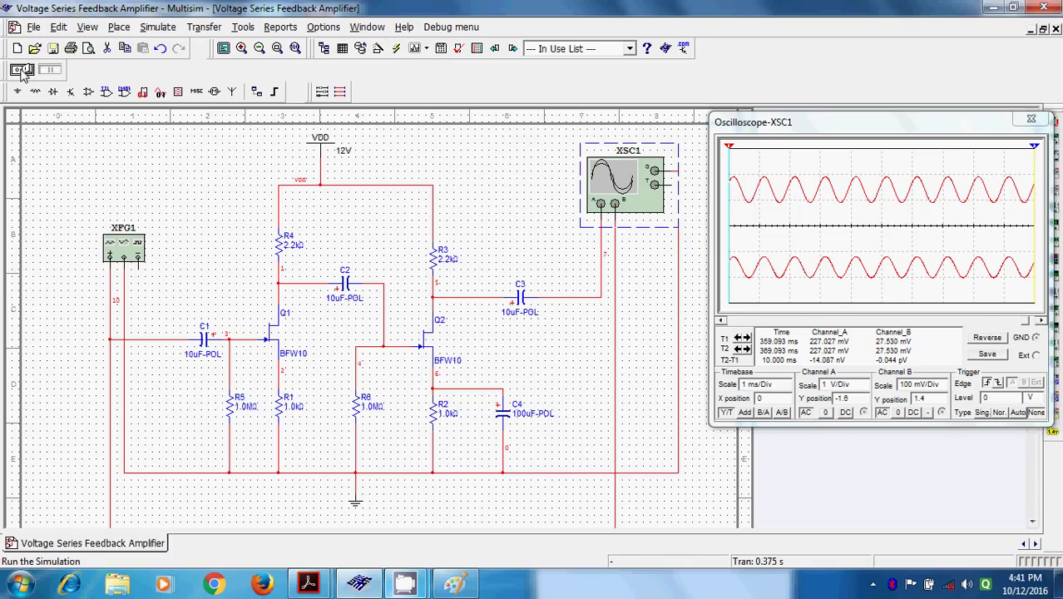
click(35, 91)
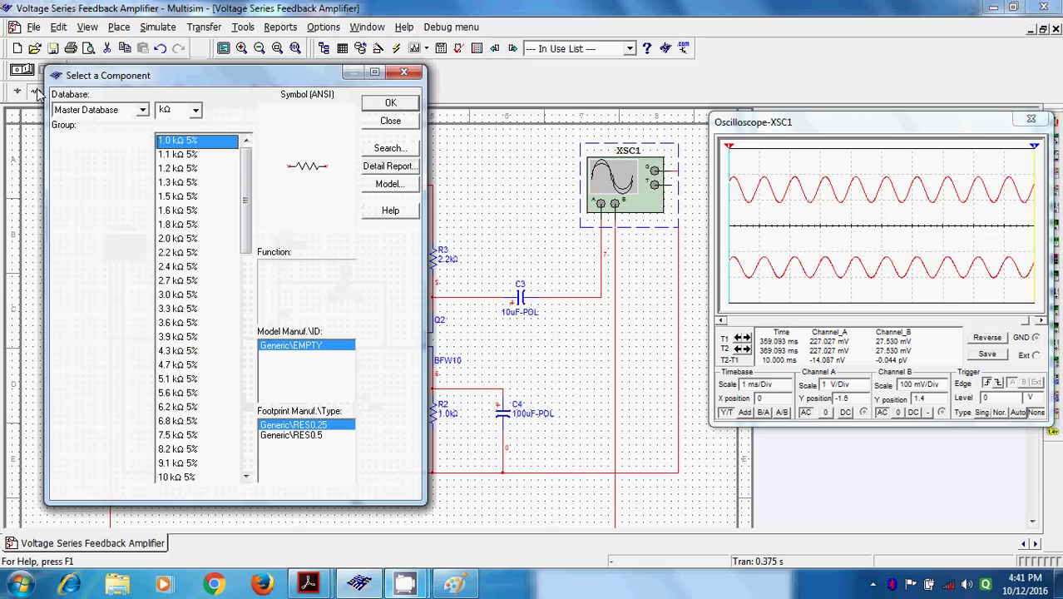
click(197, 111)
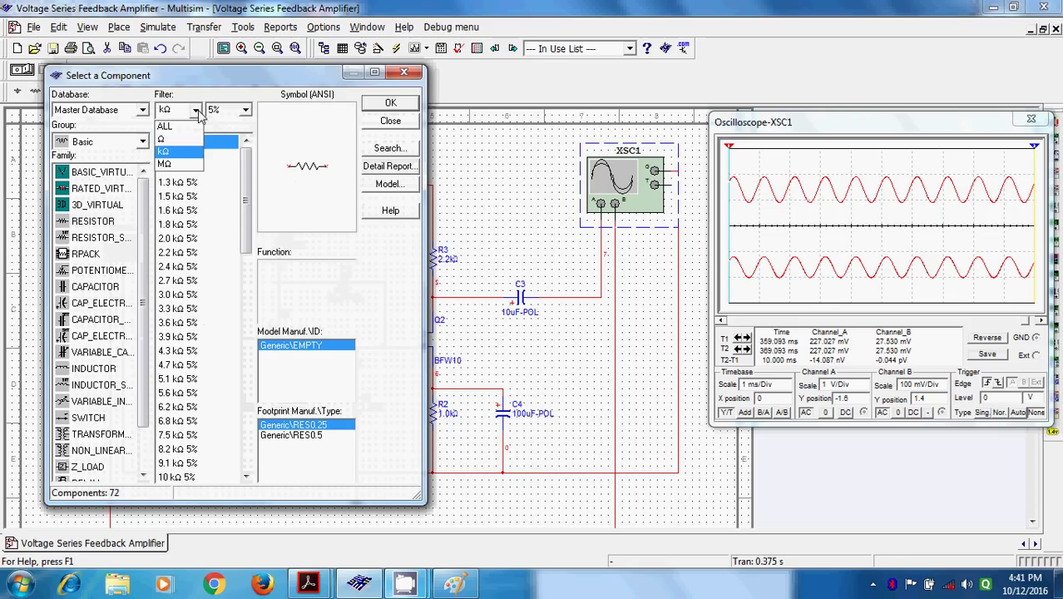
click(170, 165)
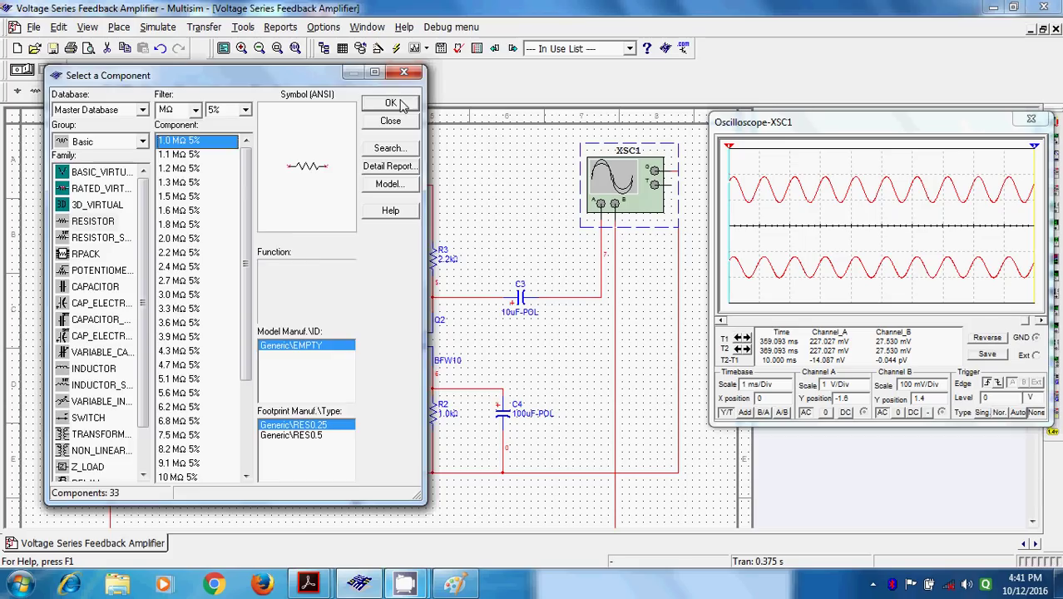
click(391, 103)
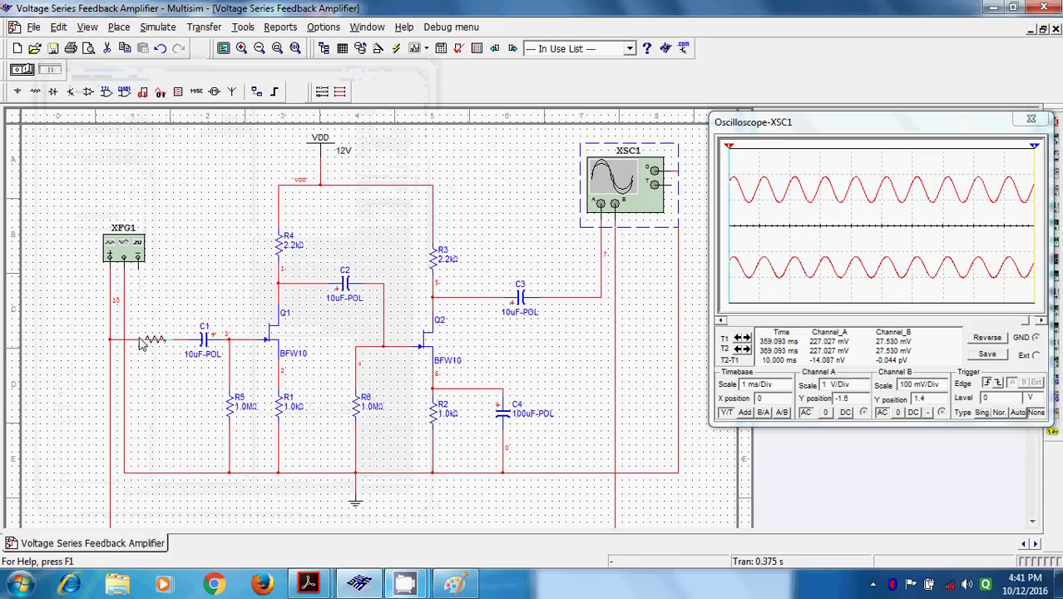
click(141, 344)
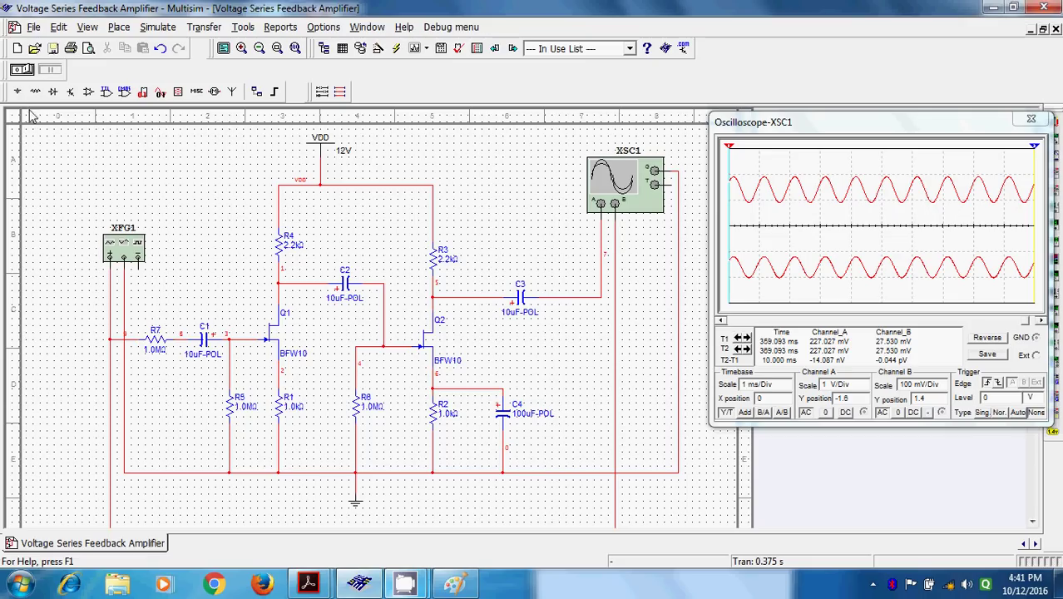
Step: Run and pause the simulation with the series resistor in place, and set the oscilloscope's Channel A scale to 500 mV/Div
click(25, 70)
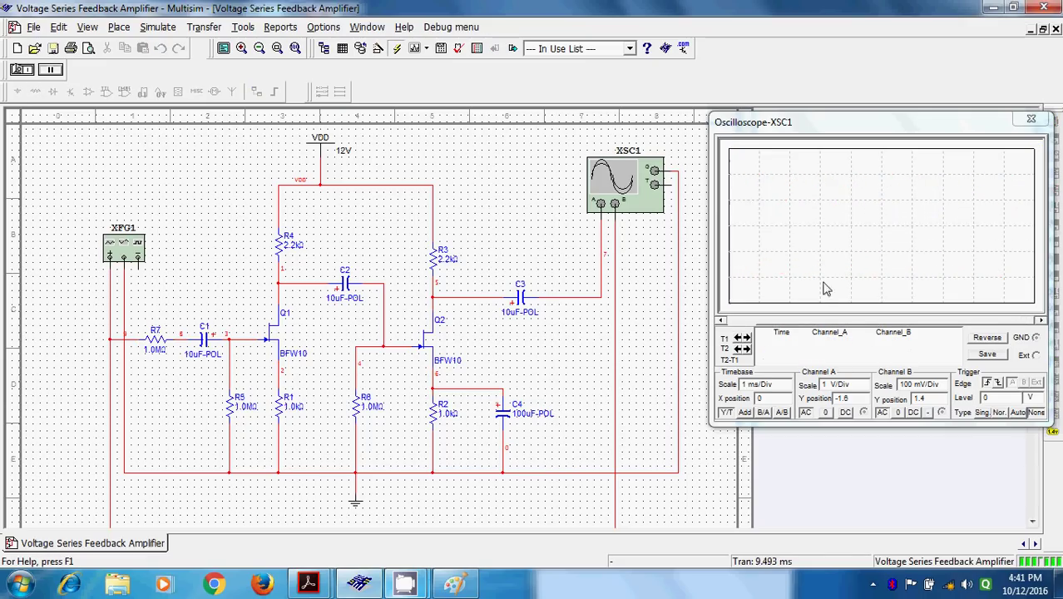
click(50, 70)
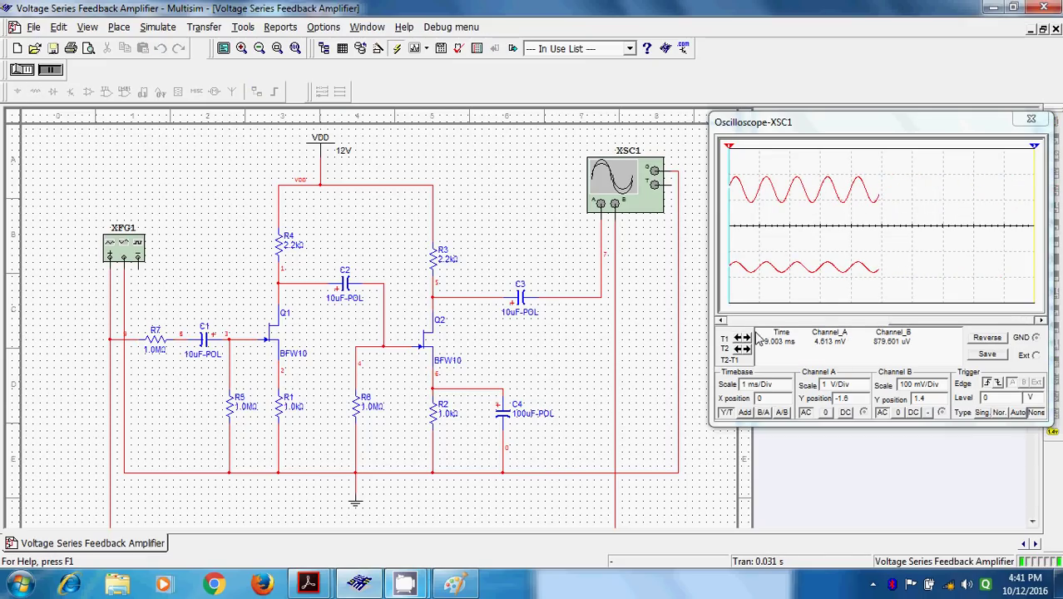
click(755, 328)
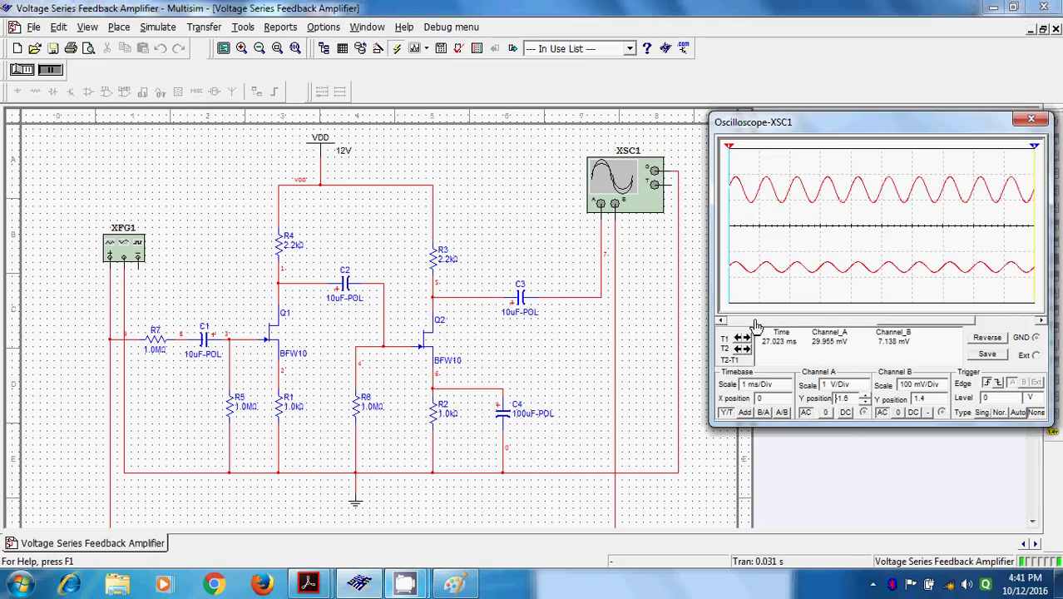
click(857, 388)
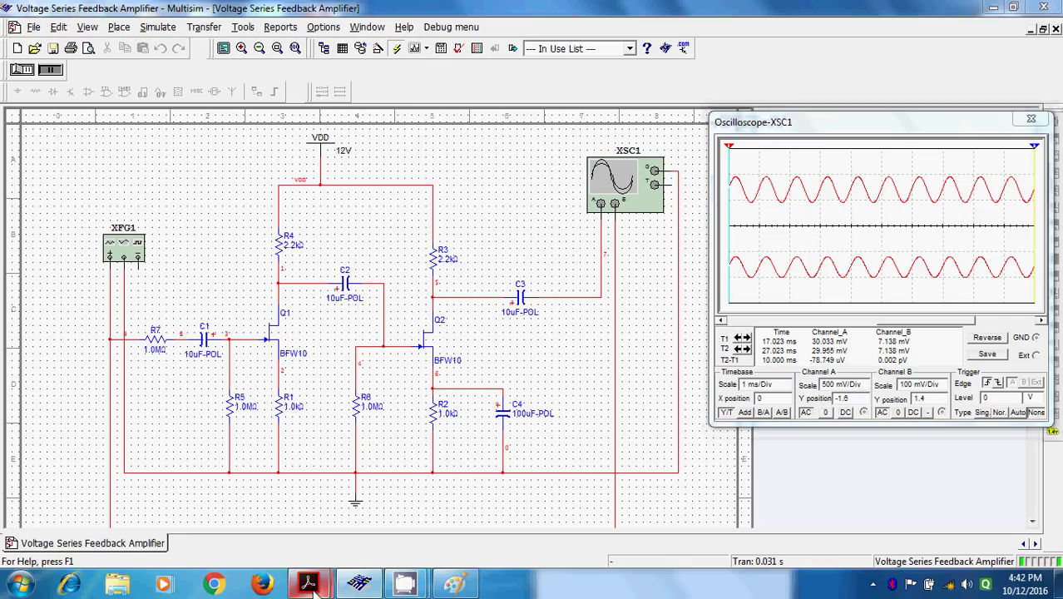
Step: Examine the Vos, Avs and Ri calculations without feedback in EDC Practicals.pdf and return to the Multisim circuit
mouse_move(308, 582)
click(385, 503)
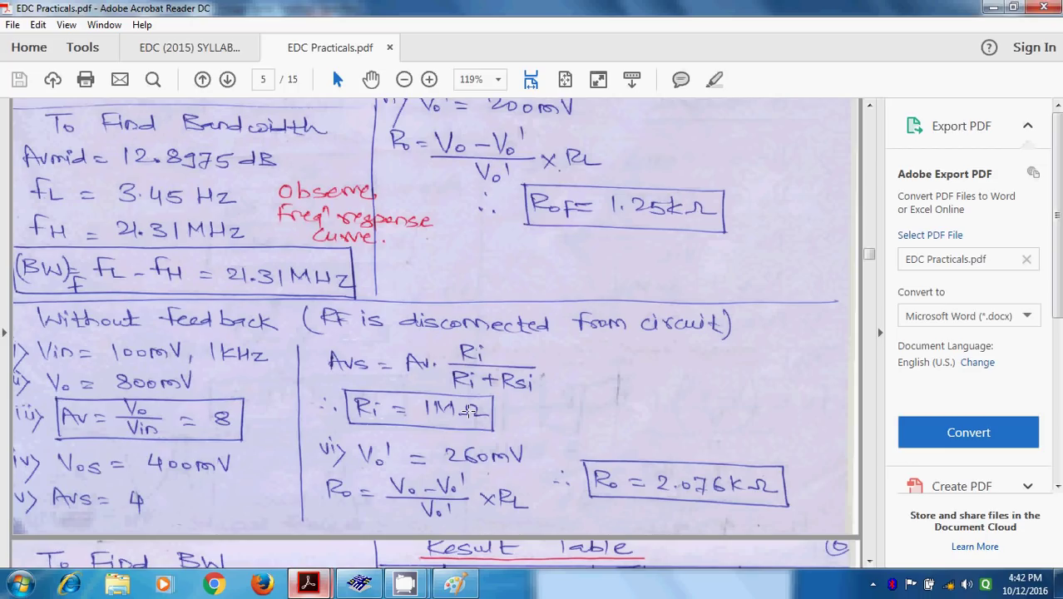
mouse_move(359, 584)
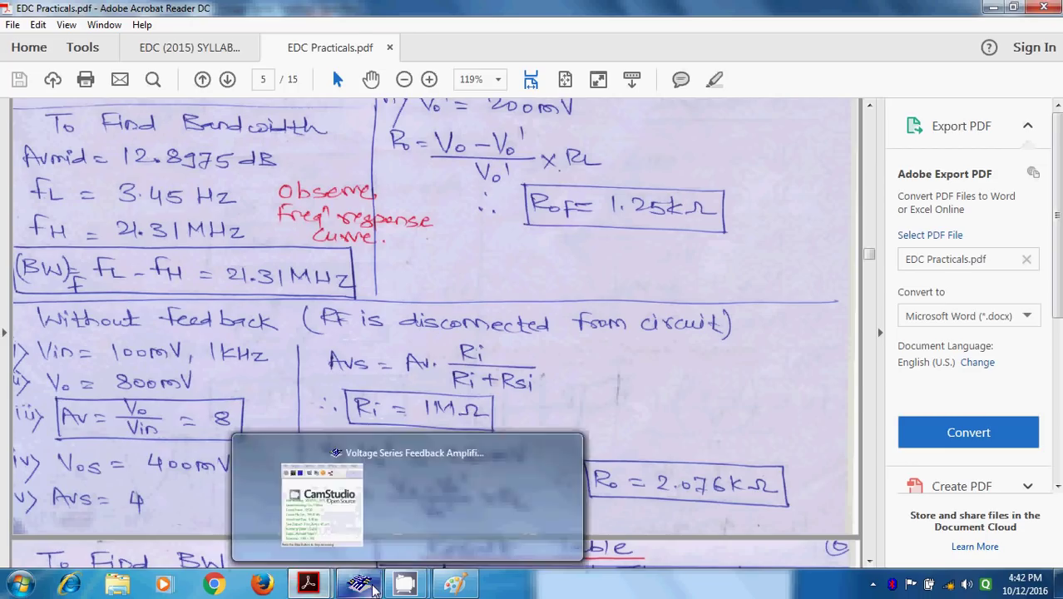
click(374, 447)
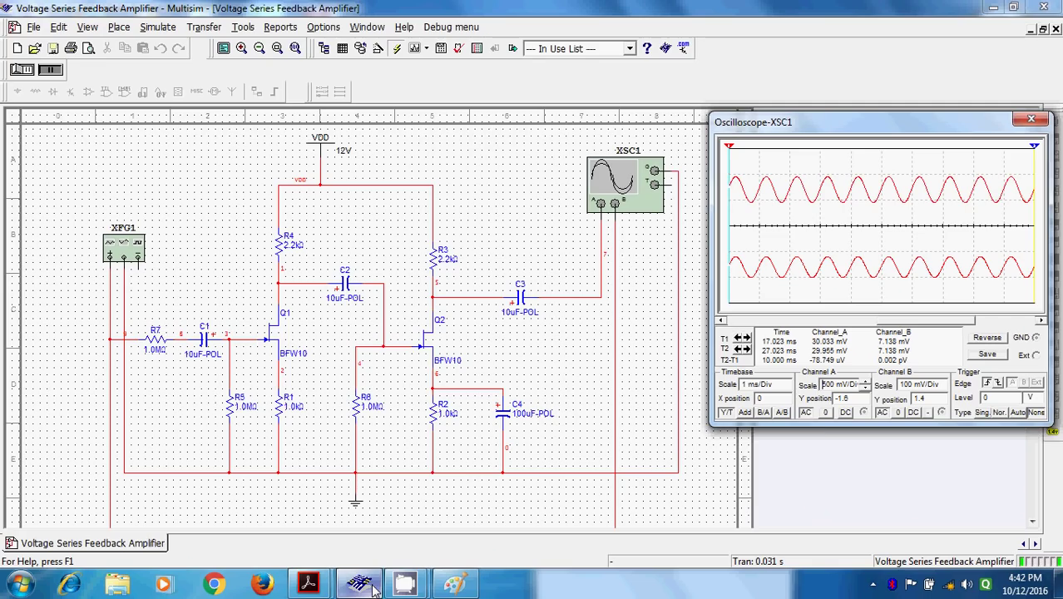
Step: Stop the simulation, delete the 1.0 MΩ series resistor and reconnect C1 to the function generator
click(22, 70)
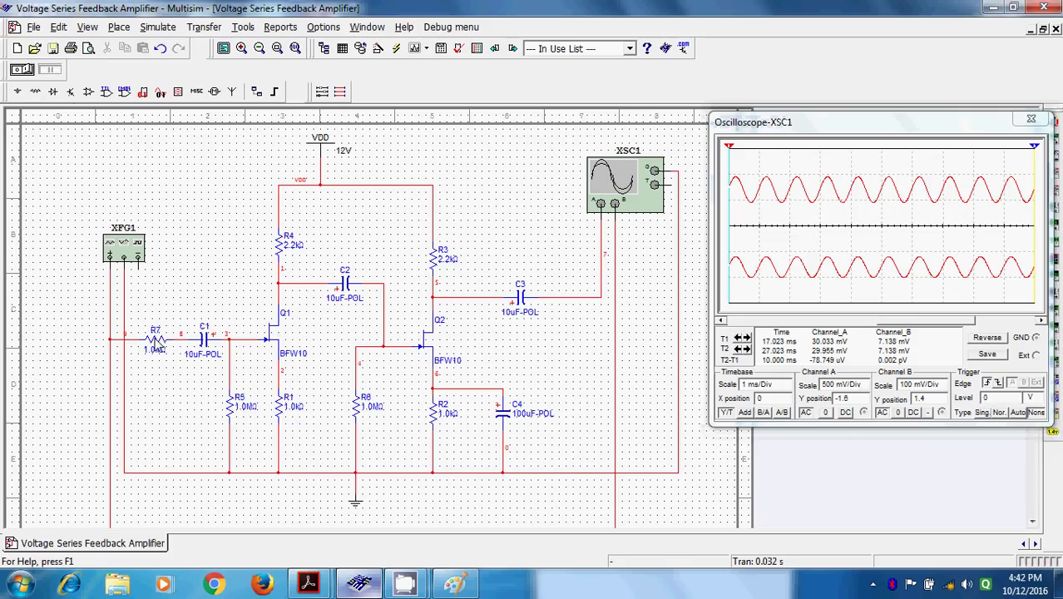
click(158, 339)
key(Delete)
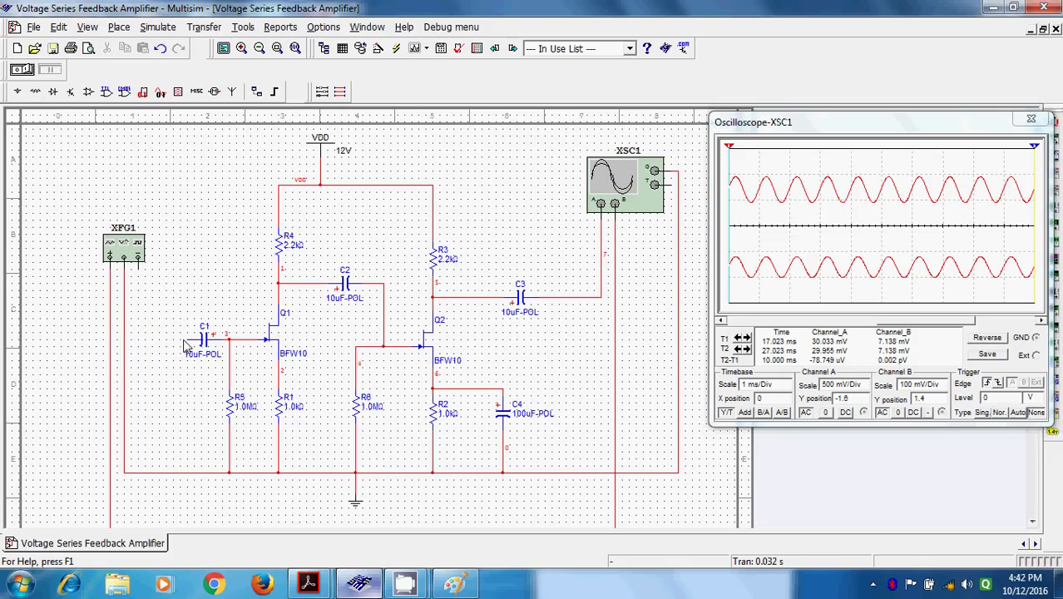
Step: Place a 1.0 kΩ resistor in the free area between C4 and the oscilloscope input wire and rotate it 90° clockwise
click(35, 91)
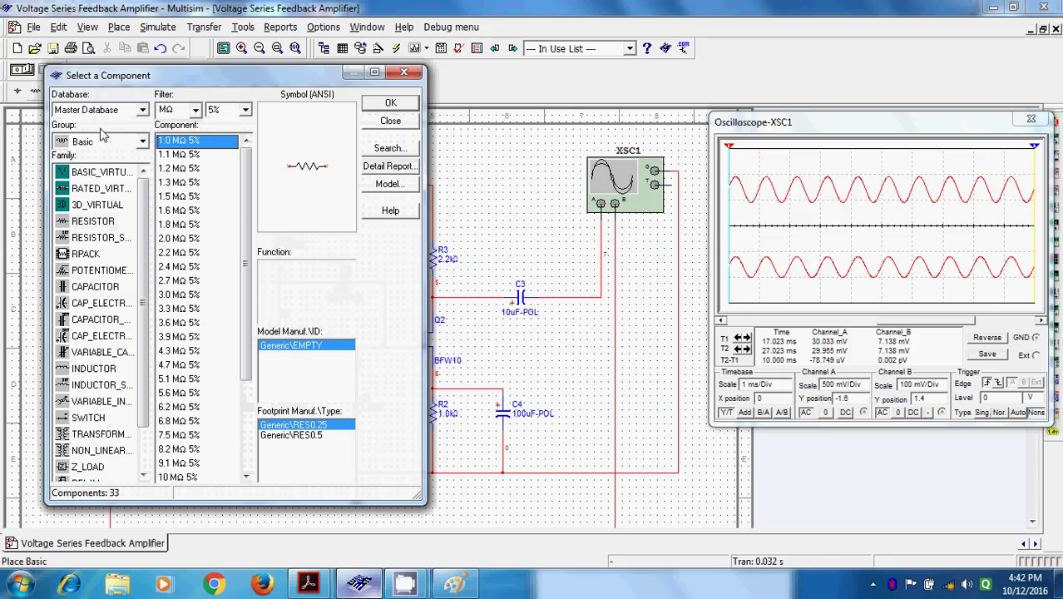
click(194, 110)
click(166, 152)
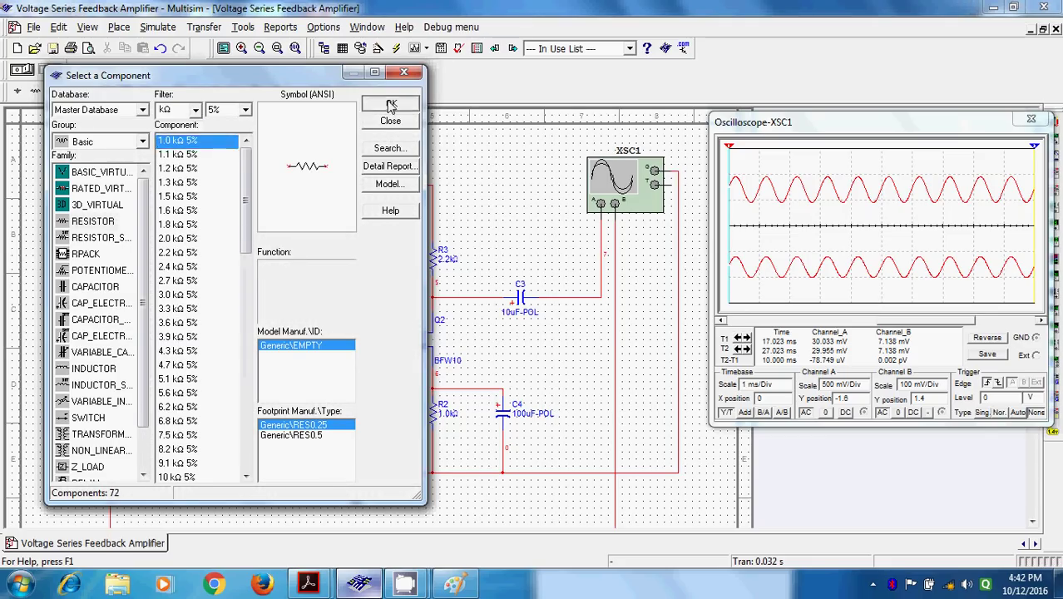
click(390, 102)
click(569, 360)
right_click(570, 351)
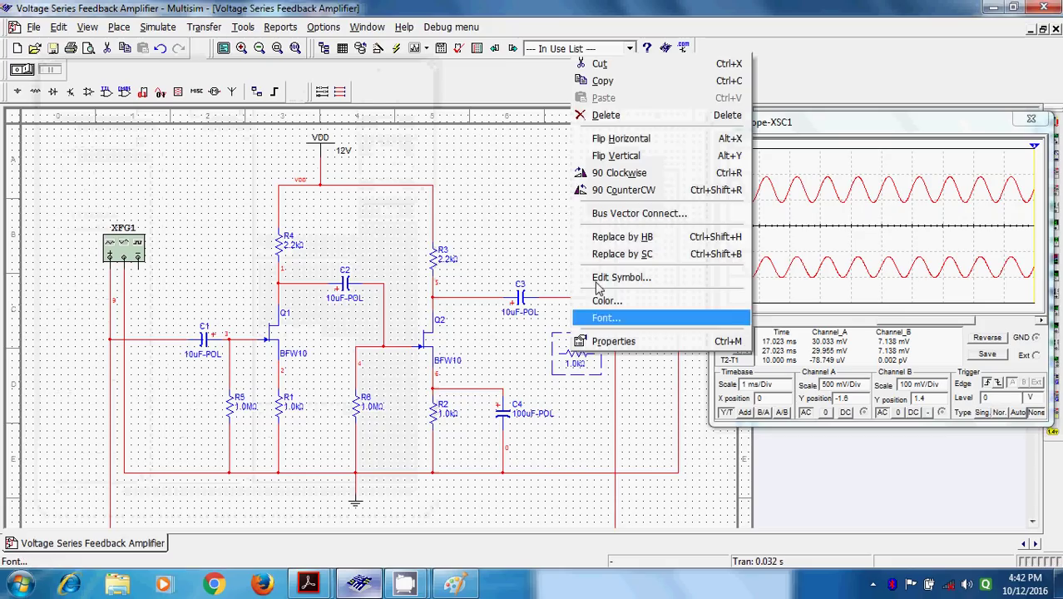
click(622, 175)
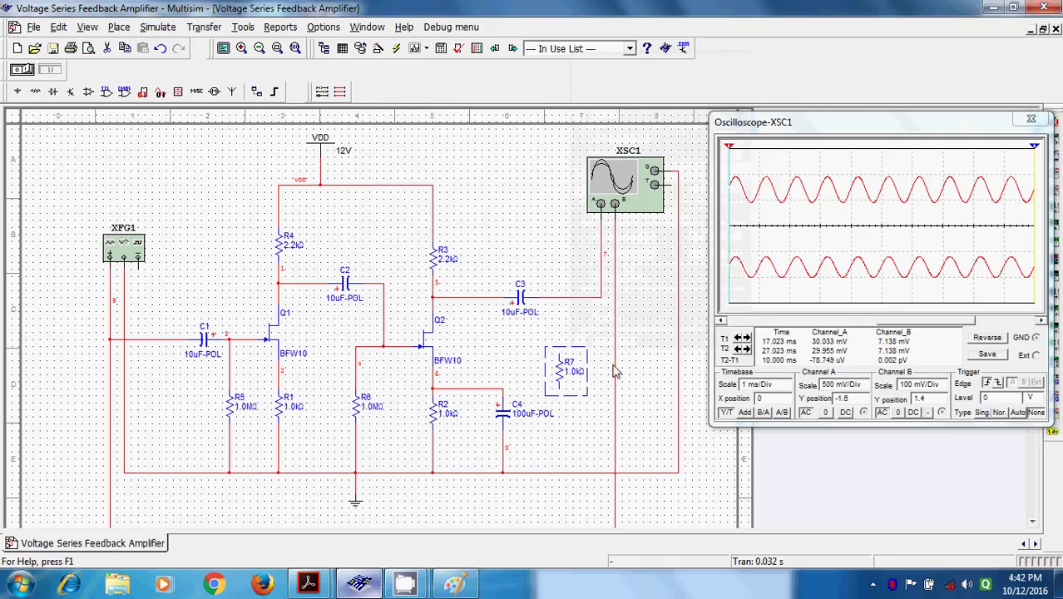
Step: Position the 1.0 kΩ resistor below C3's output wire and connect it between that wire and the ground line
click(570, 311)
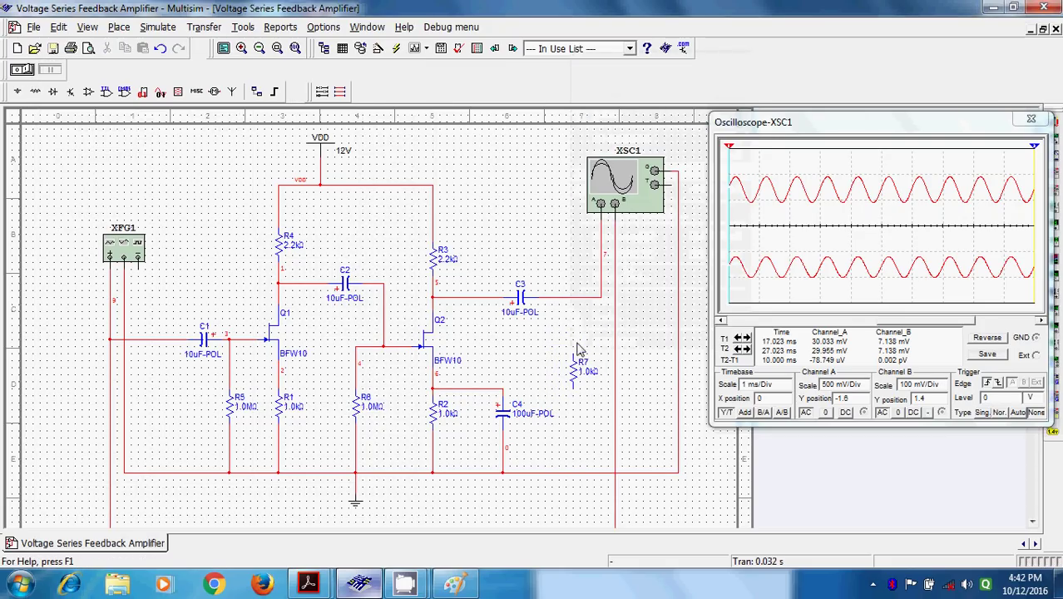
click(572, 297)
click(572, 356)
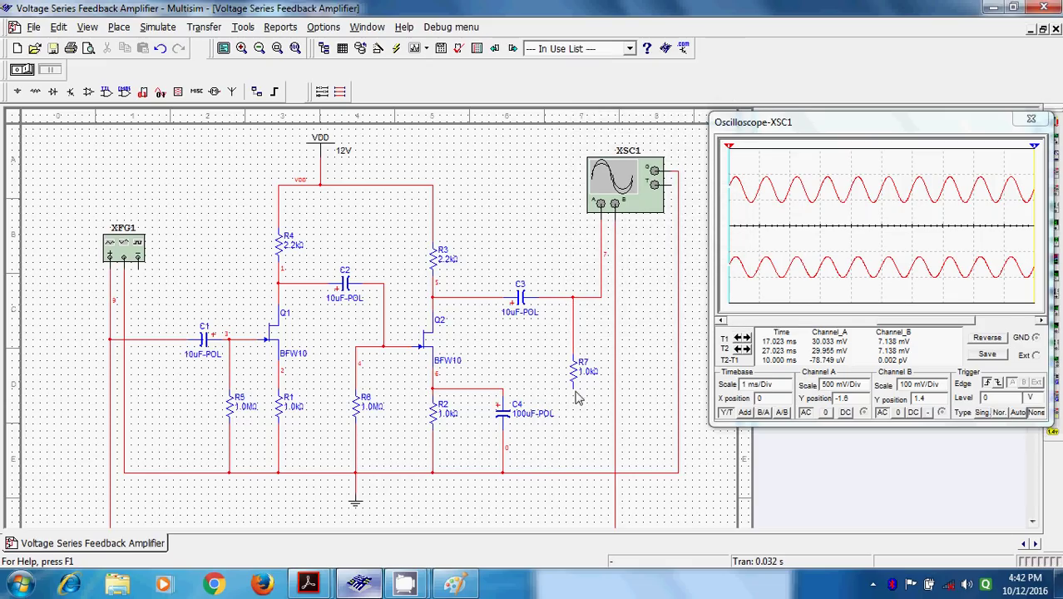
click(572, 472)
Step: Run and pause the simulation with the load resistor, and set oscilloscope Channel A to 200 mV/Div with a Y position of -1.4
click(31, 70)
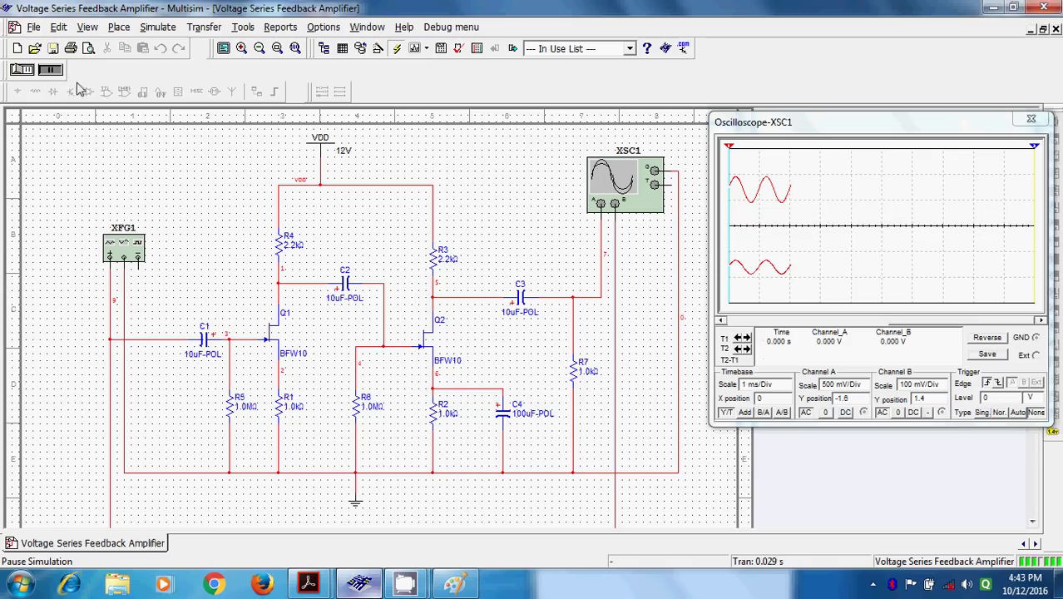
click(841, 389)
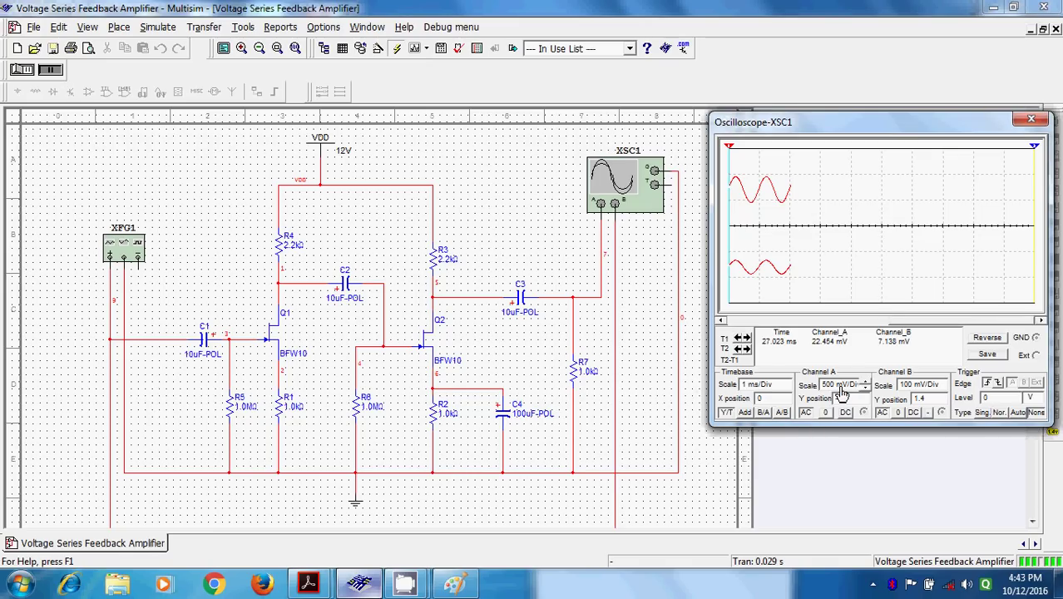
scroll(842, 388, up, 1)
scroll(842, 388, down, 2)
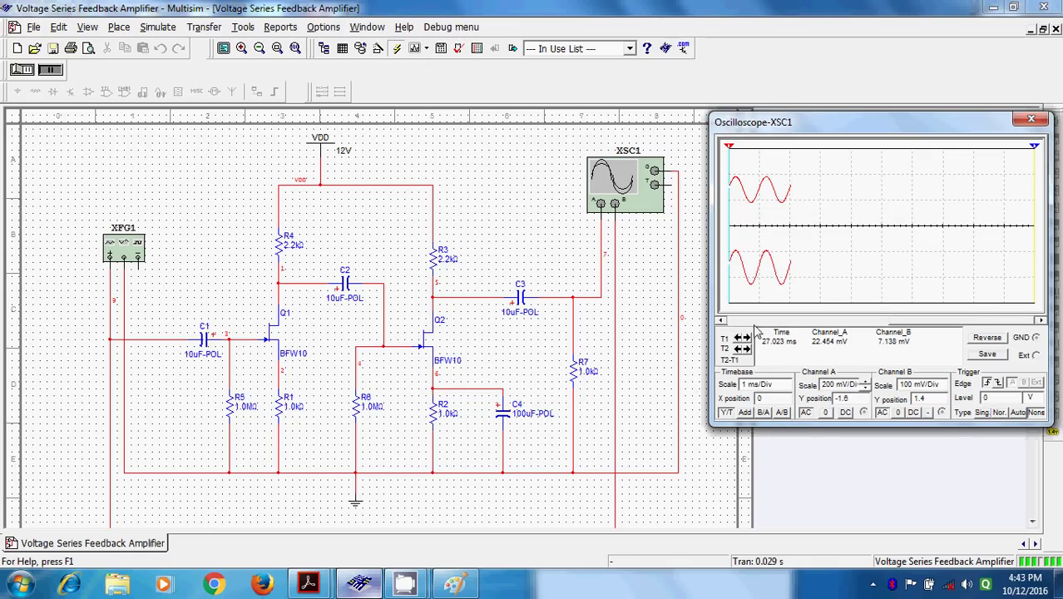
click(864, 401)
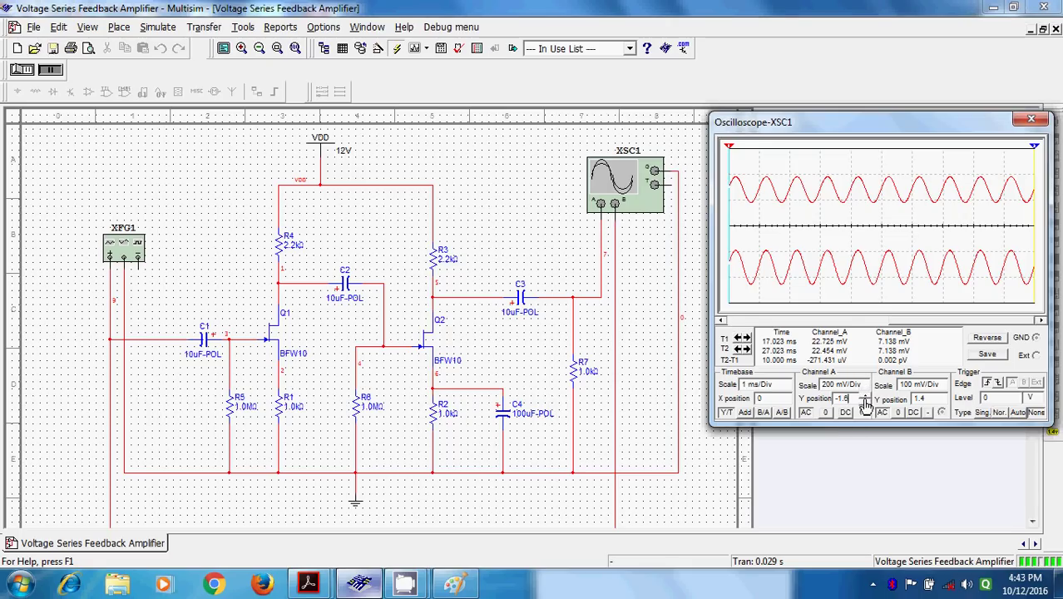
click(864, 399)
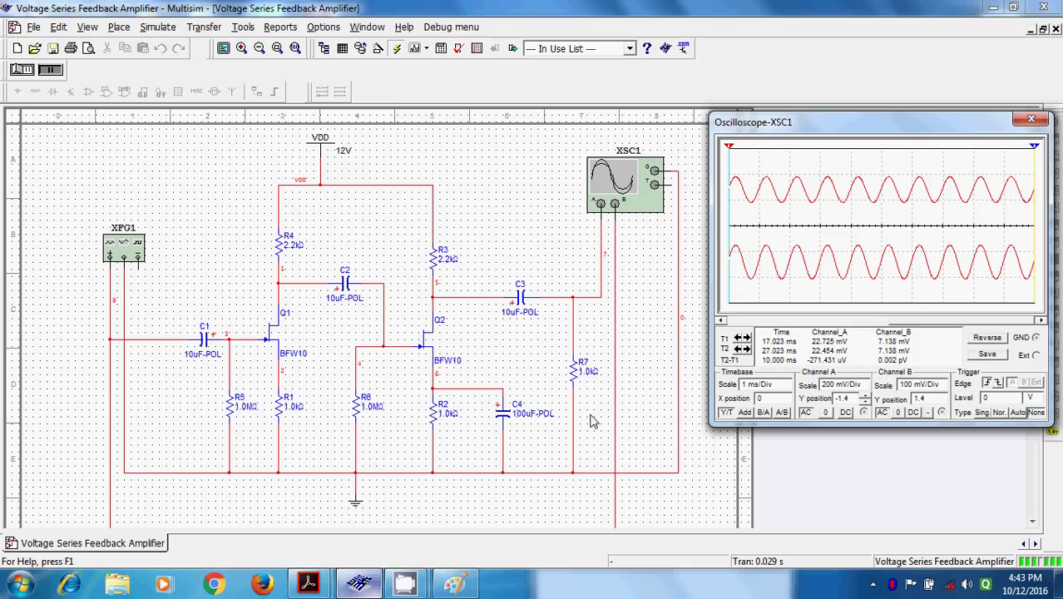
Step: Examine the Vo' and Ro calculations without feedback in EDC Practicals.pdf against the oscilloscope traces and return to the Multisim circuit
click(320, 587)
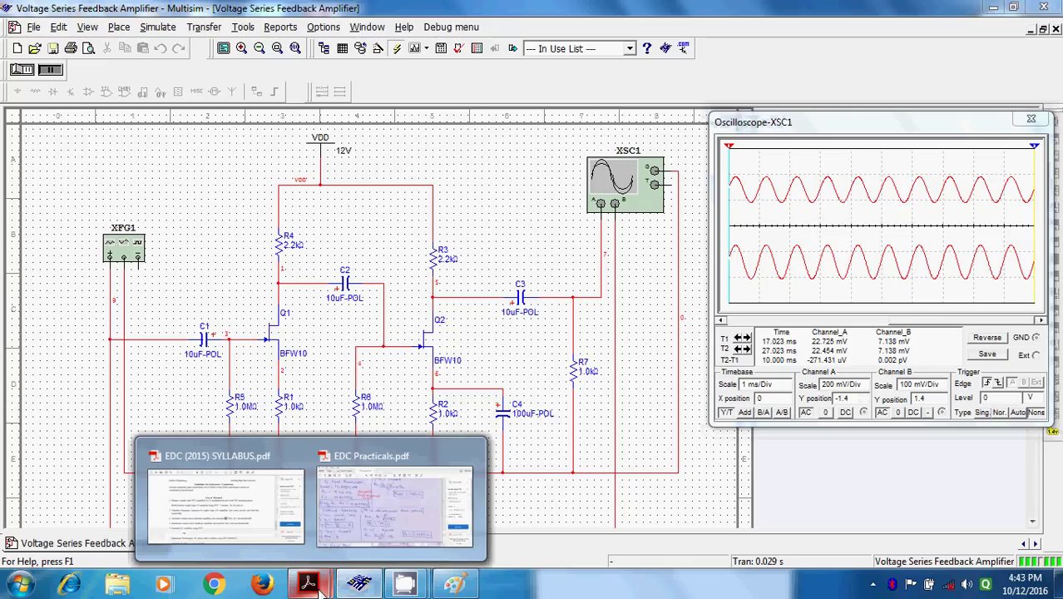
click(361, 512)
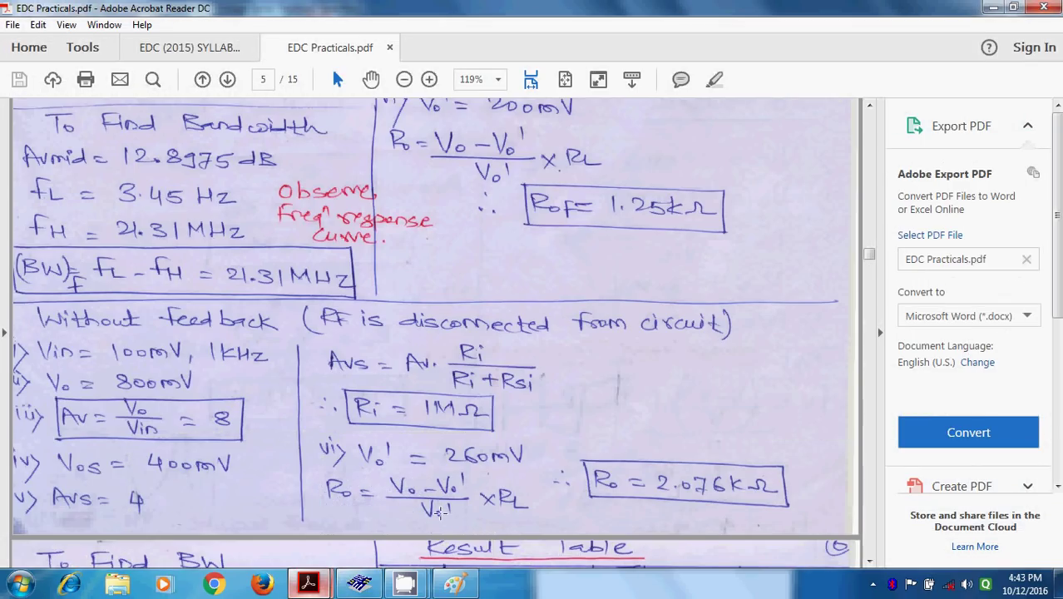
click(359, 584)
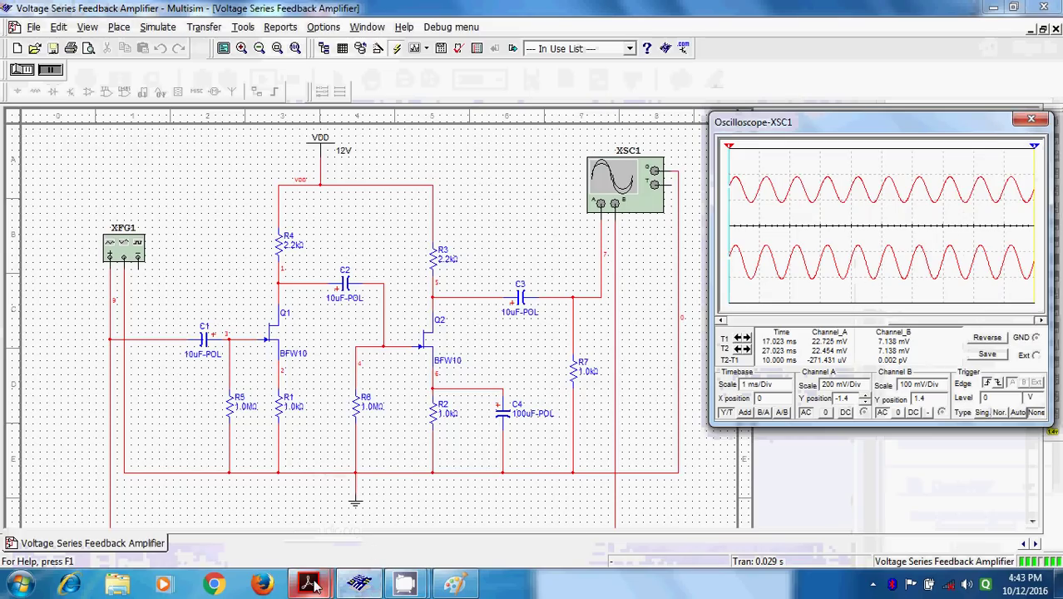
mouse_move(308, 583)
click(359, 503)
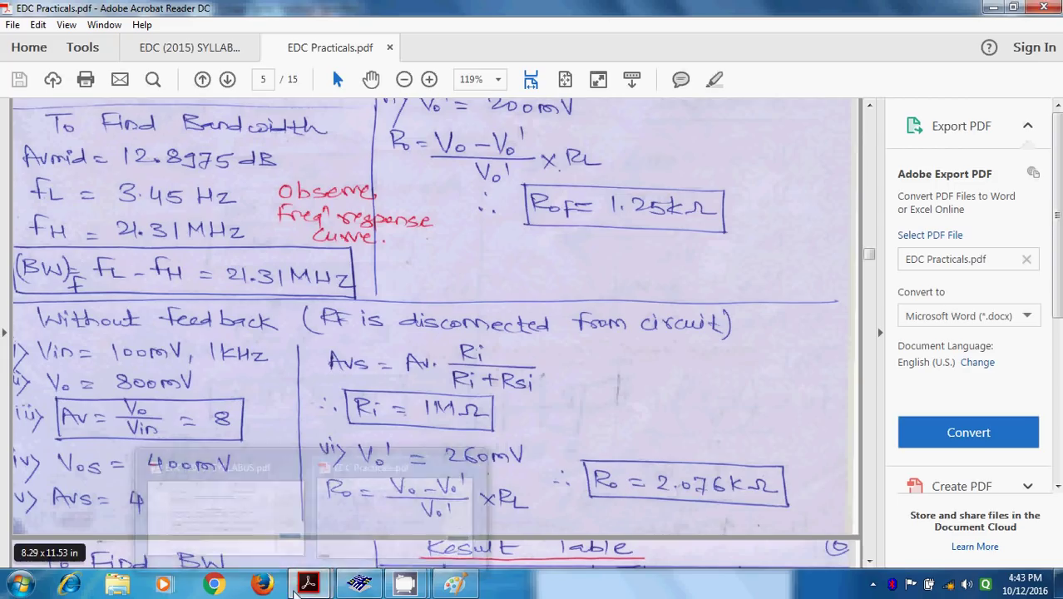
click(356, 585)
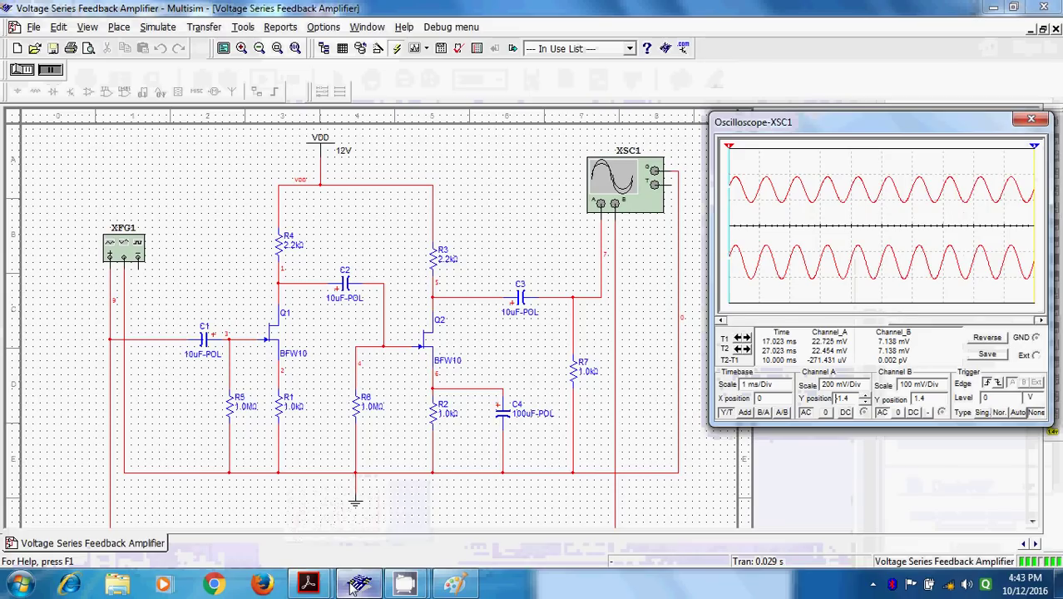
Step: Stop the simulation, delete the 1.0 kΩ load resistor and close the oscilloscope window
click(64, 88)
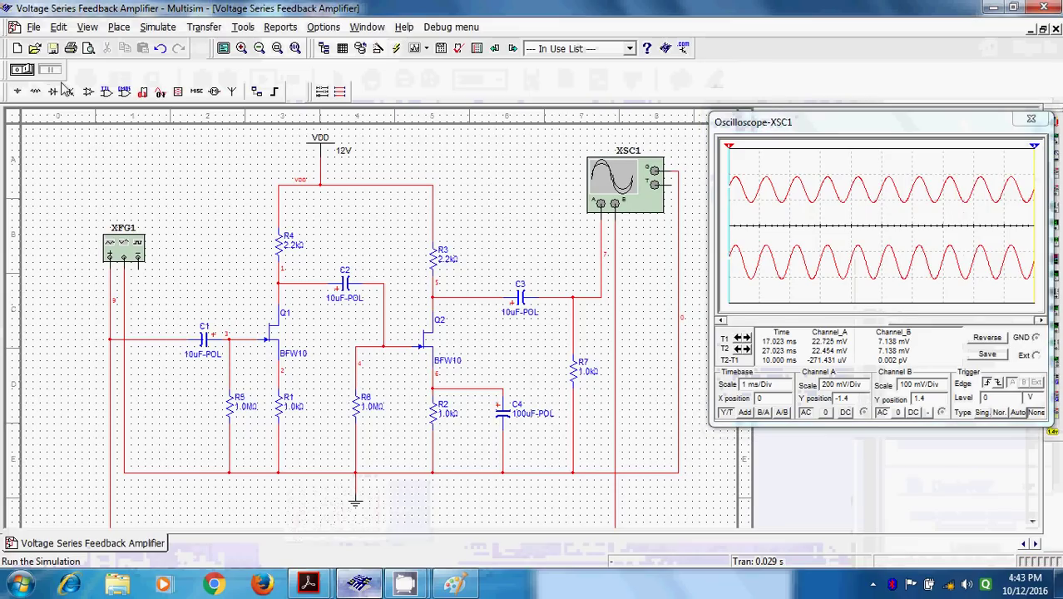
click(574, 375)
key(Delete)
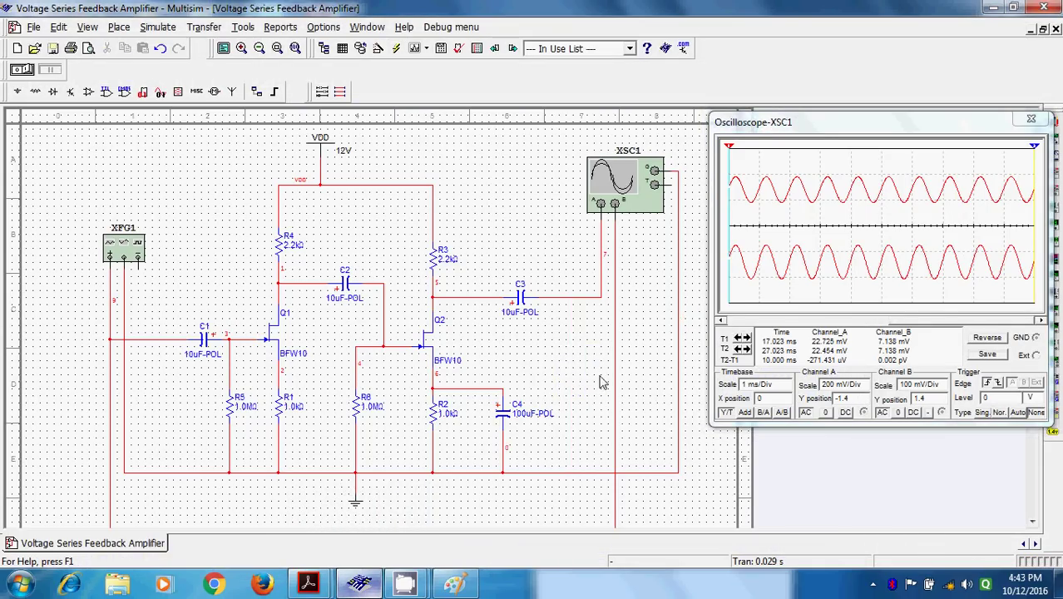
click(1031, 119)
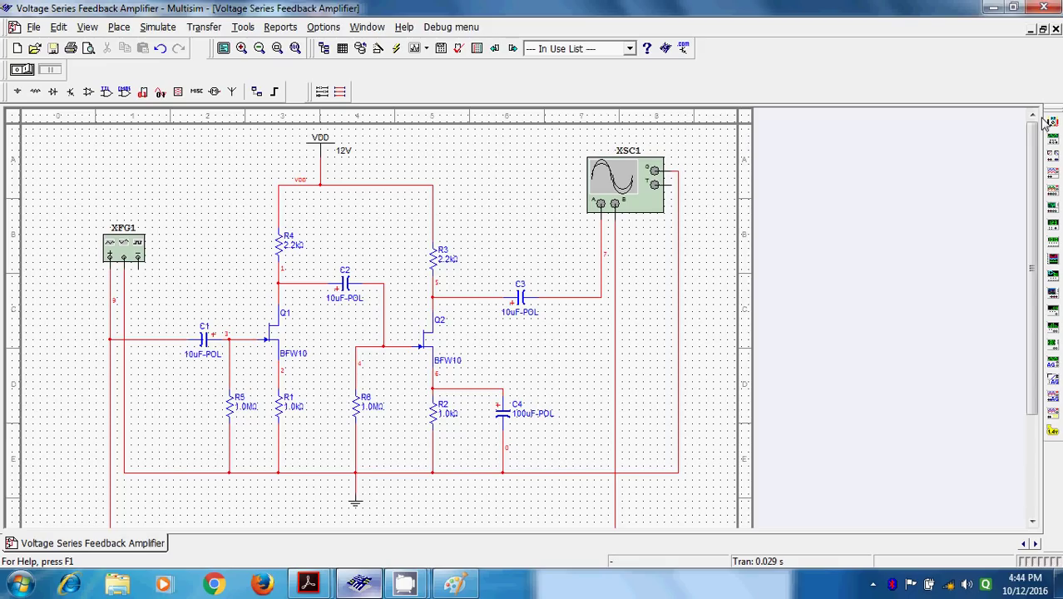
Step: Run an AC Analysis of the circuit without feedback for output node $7
click(158, 26)
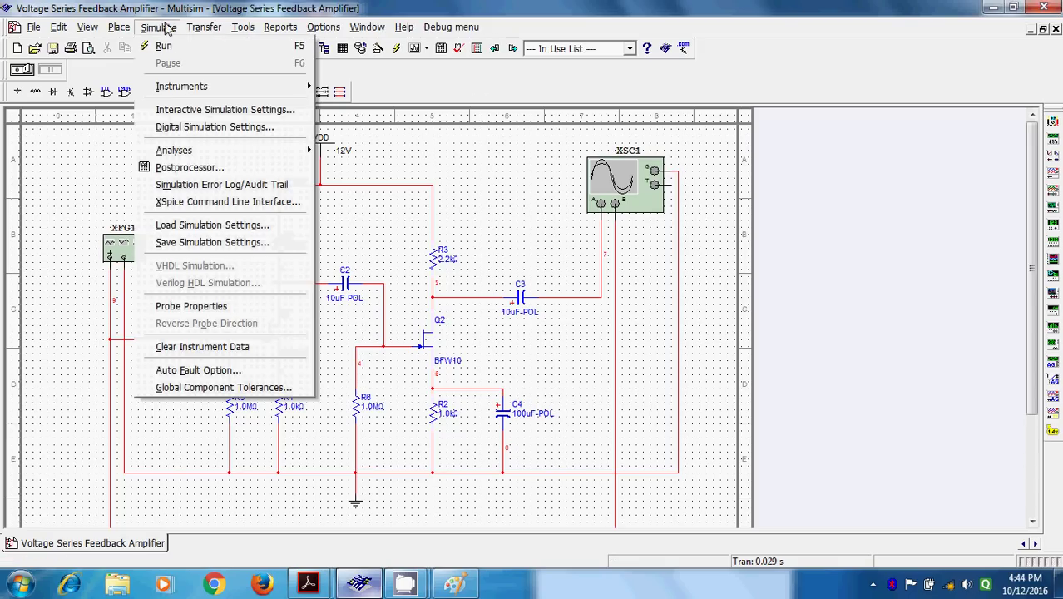
mouse_move(282, 154)
click(354, 170)
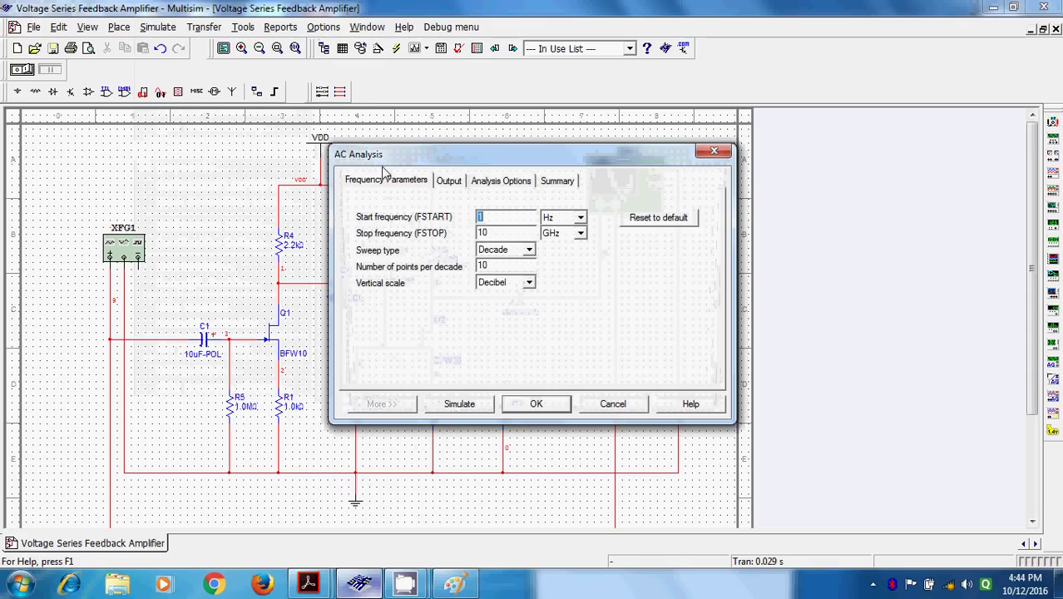
click(448, 180)
drag(486, 154, 486, 250)
click(473, 500)
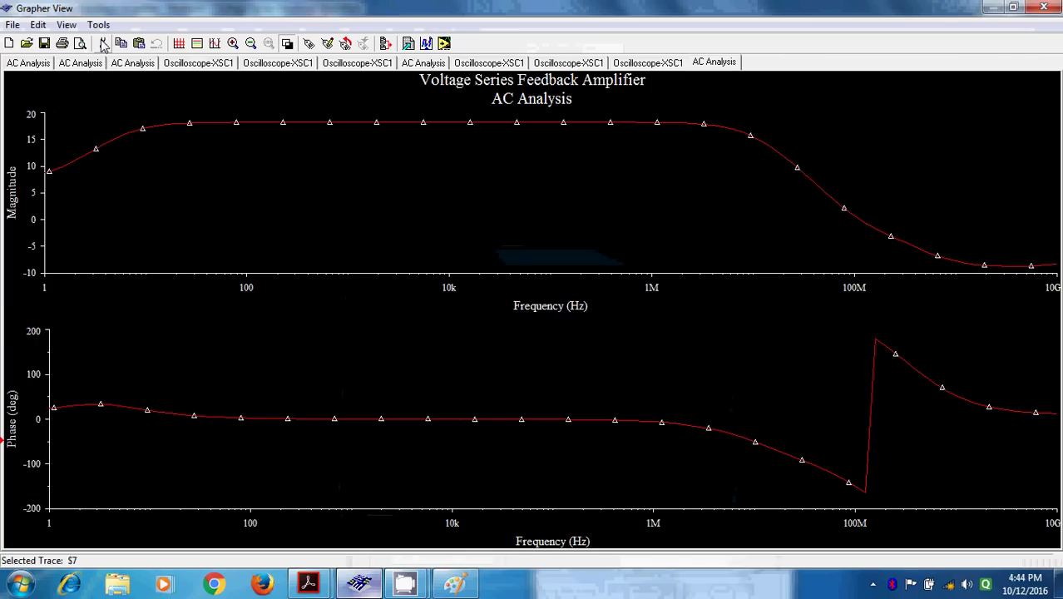
Step: Remove the phase plot from the AC Analysis graph, switch to a white background and show the grid on the magnitude plot
click(103, 43)
click(309, 316)
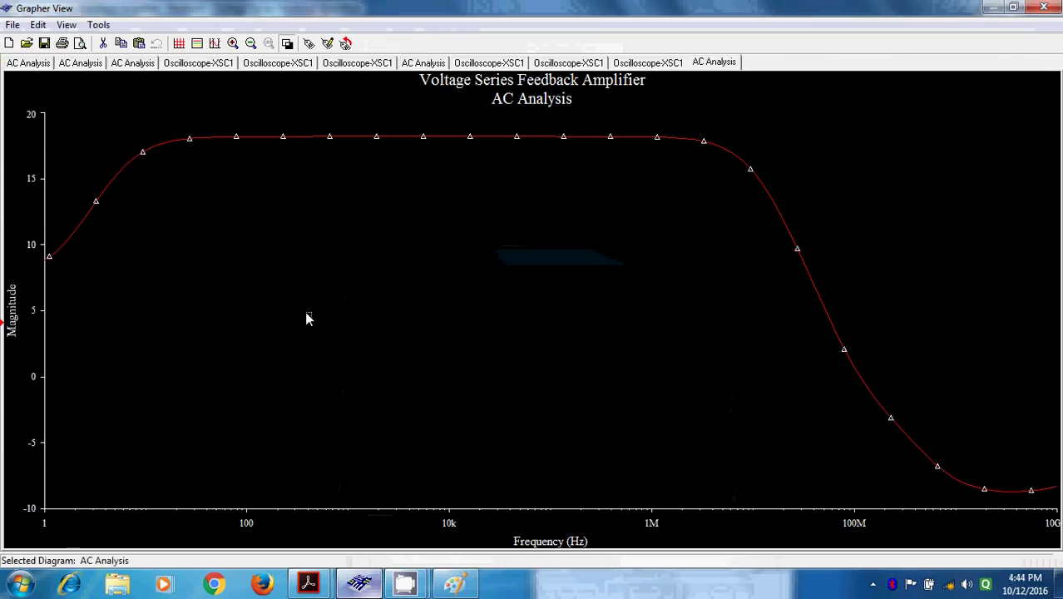
click(287, 43)
click(248, 171)
click(179, 43)
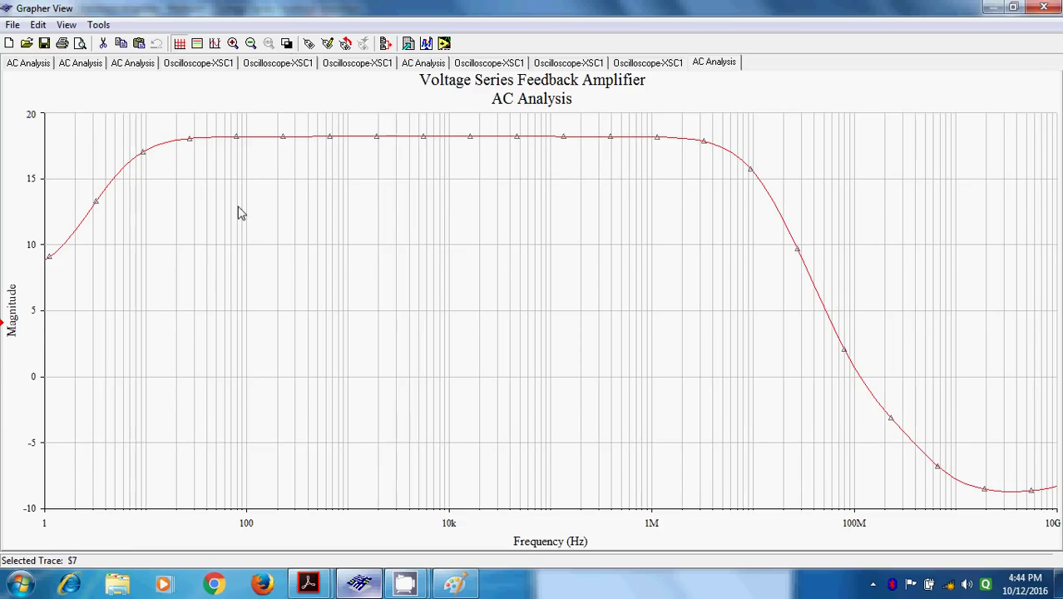
Step: Show the graph cursors, move their readout window below the curve and place the red cursor in the flat midband at about 827 Hz
click(215, 44)
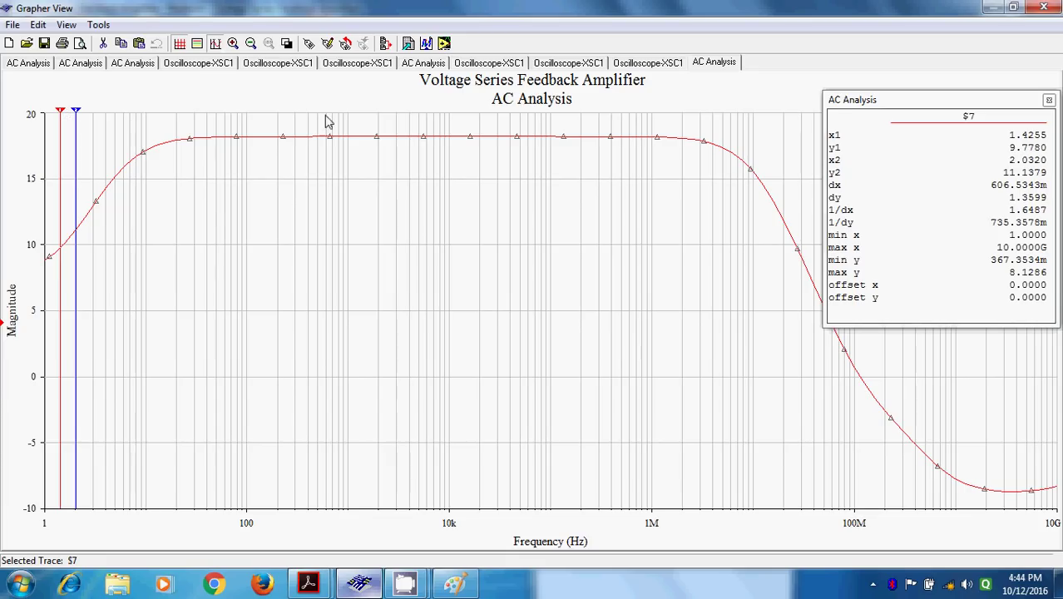
drag(848, 105, 350, 190)
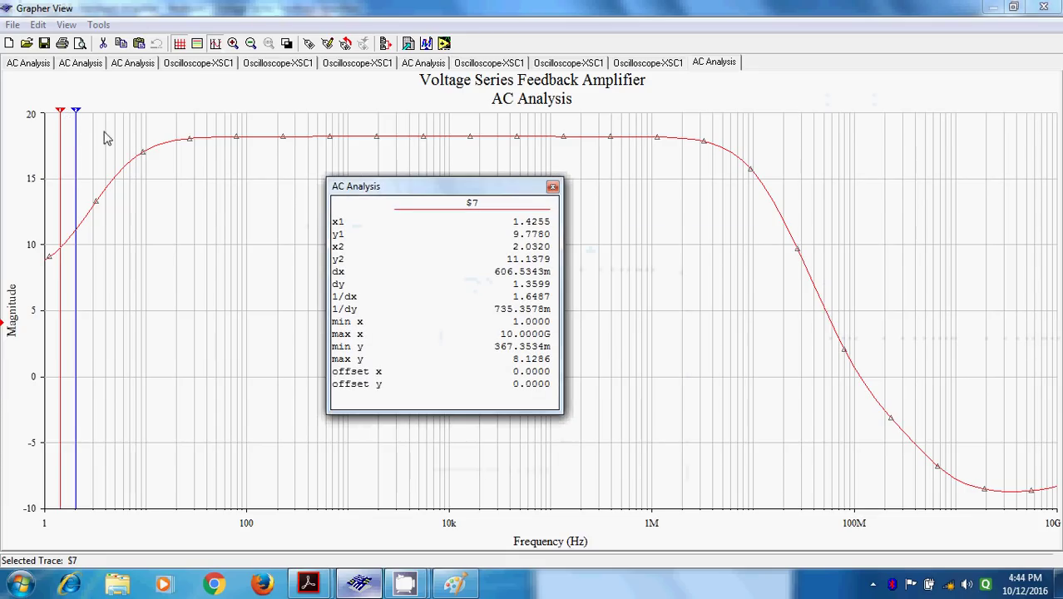
drag(60, 112, 341, 143)
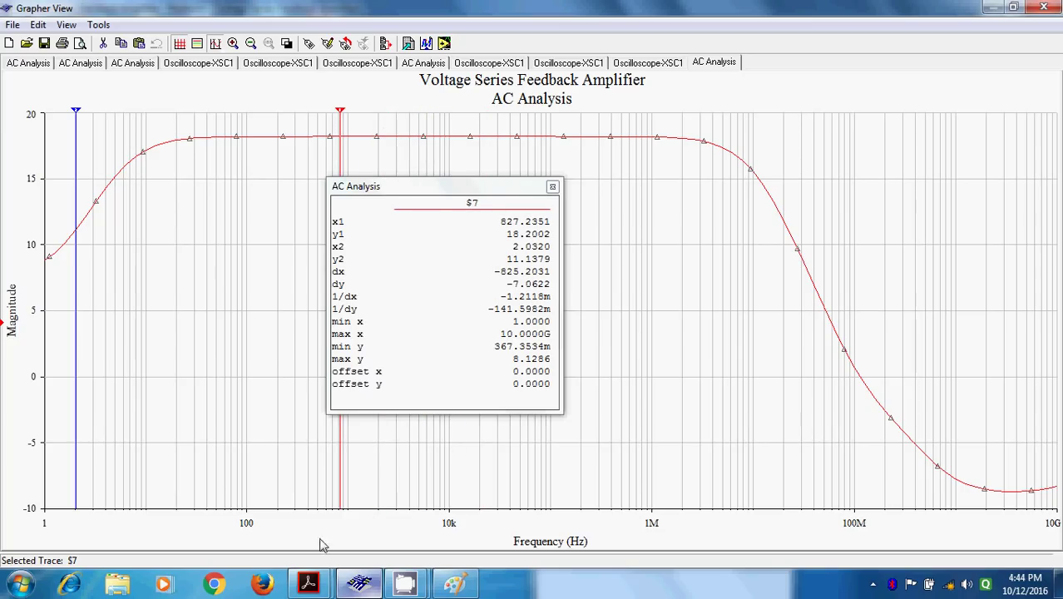
Step: Examine the bandwidth calculations with and without feedback and the result table in EDC Practicals.pdf, and return to the Grapher
mouse_move(308, 582)
click(349, 516)
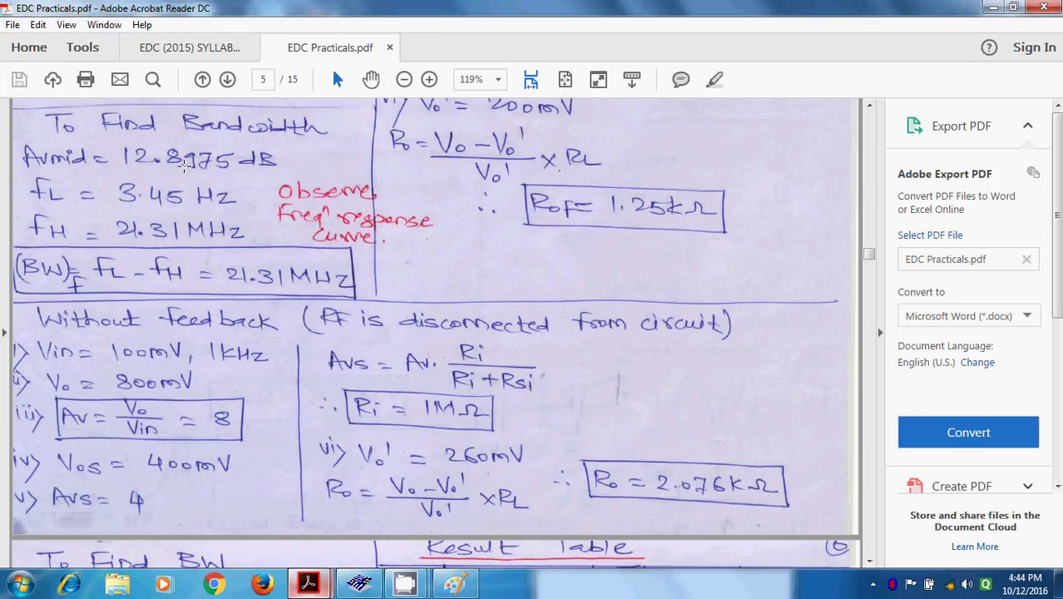
scroll(353, 301, down, 4)
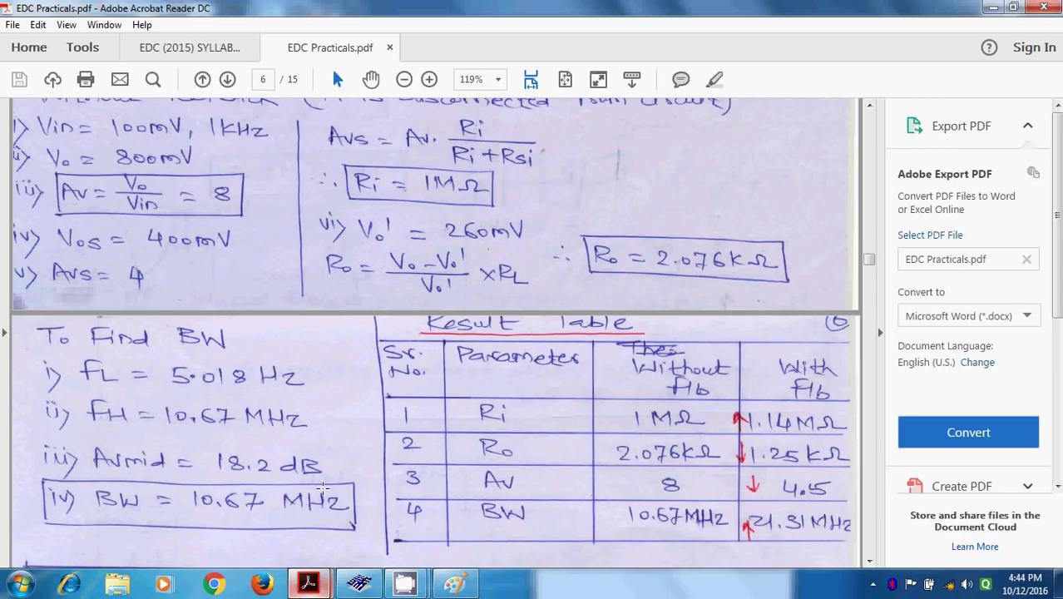
scroll(323, 488, up, 6)
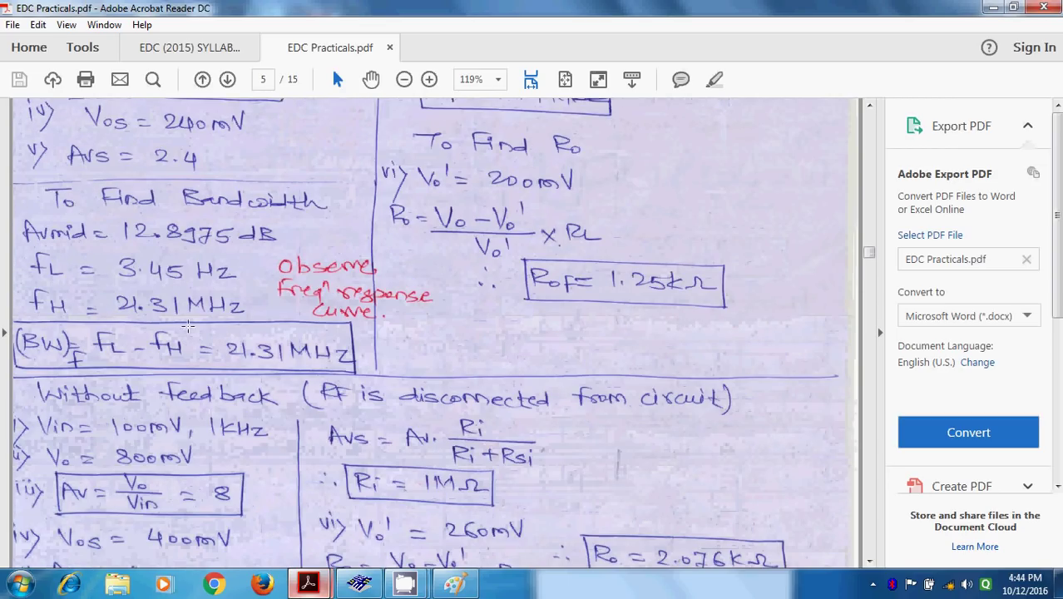
scroll(187, 271, up, 2)
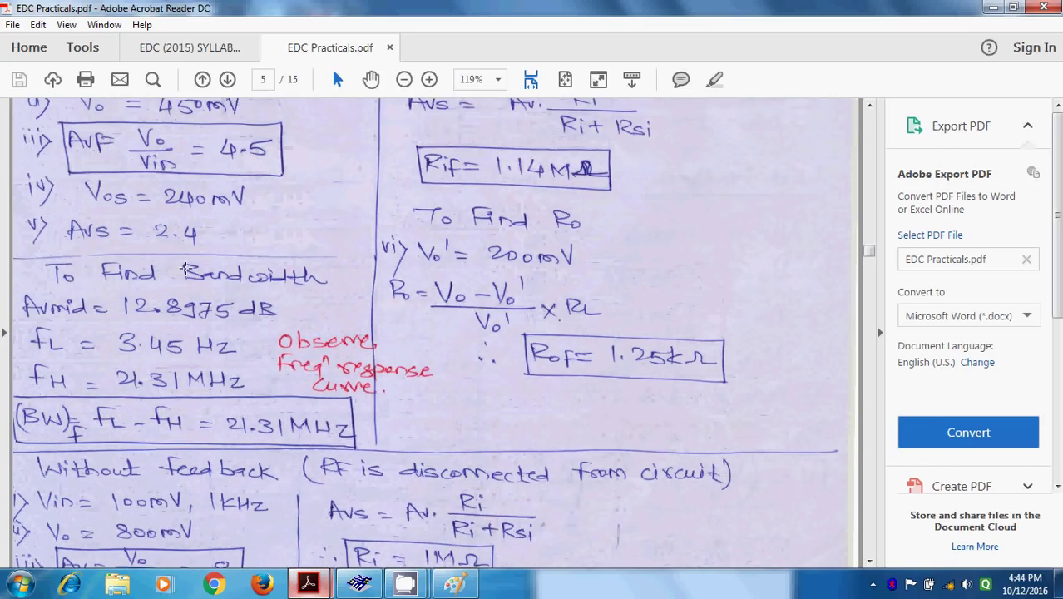
scroll(199, 247, up, 2)
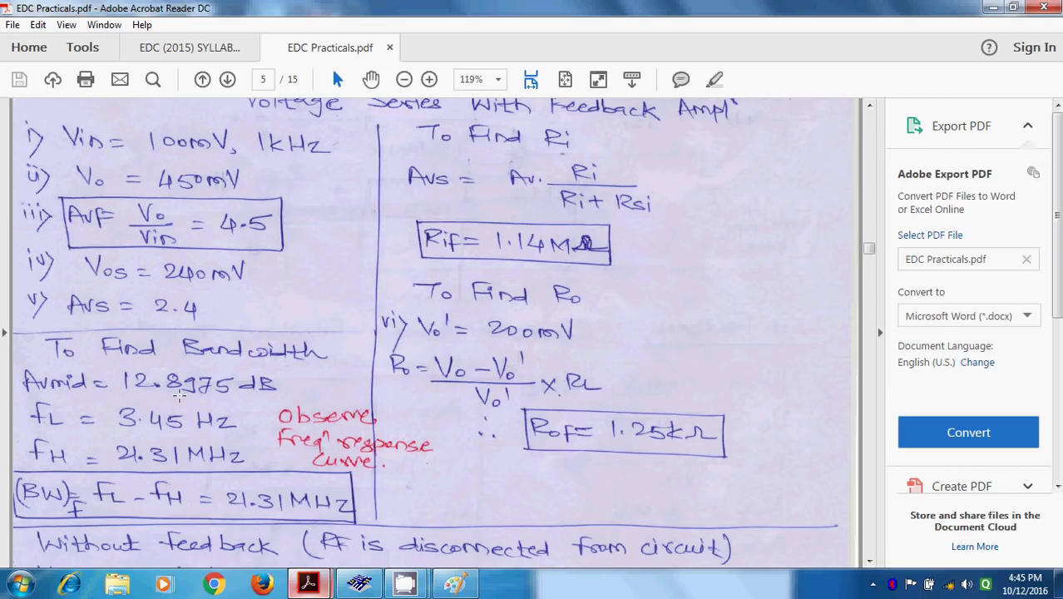
scroll(218, 364, down, 2)
scroll(221, 363, down, 7)
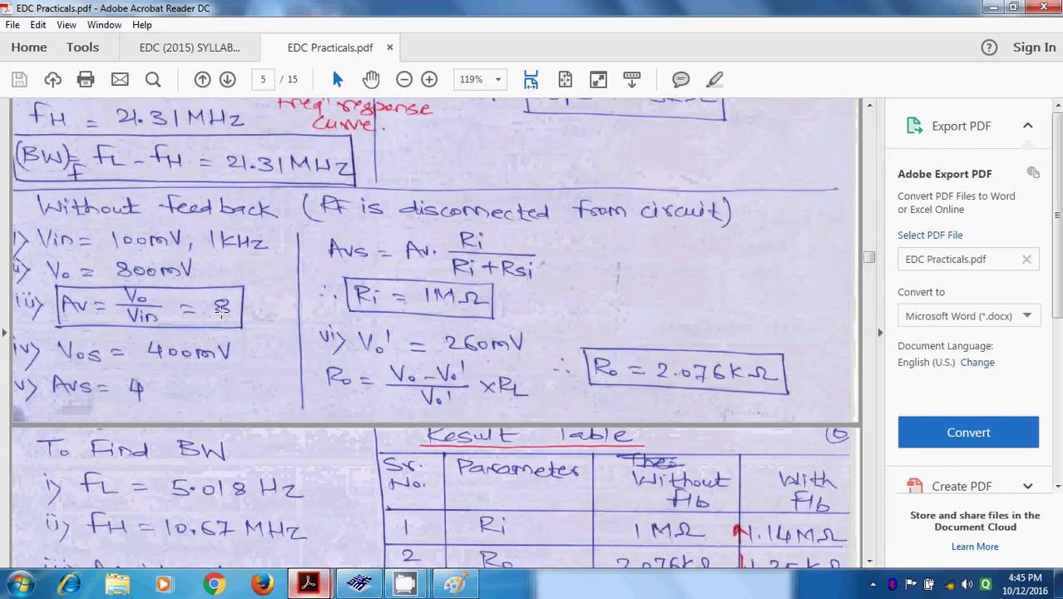
scroll(194, 356, down, 2)
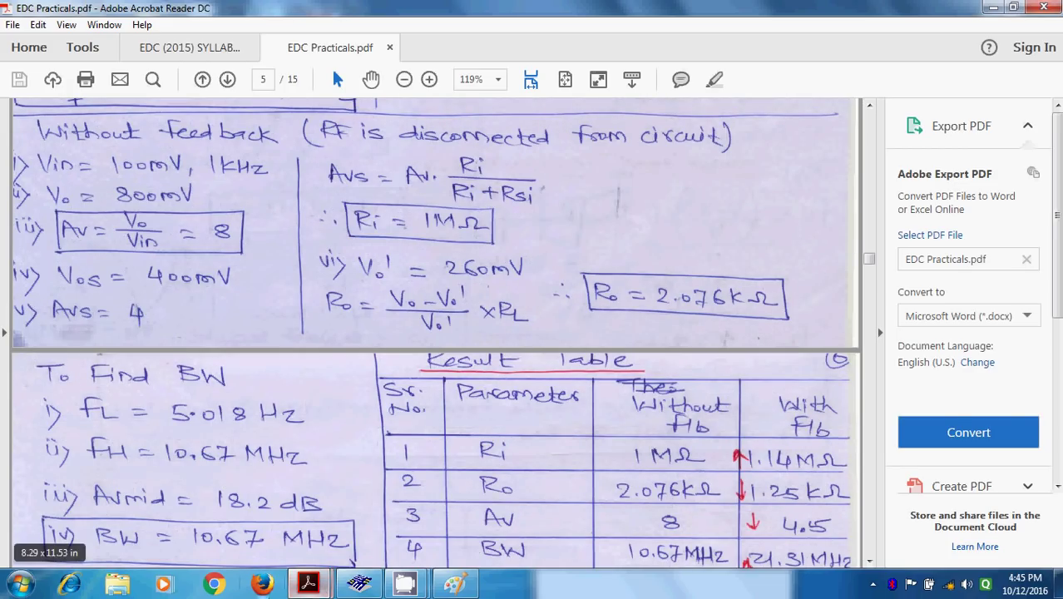
click(358, 584)
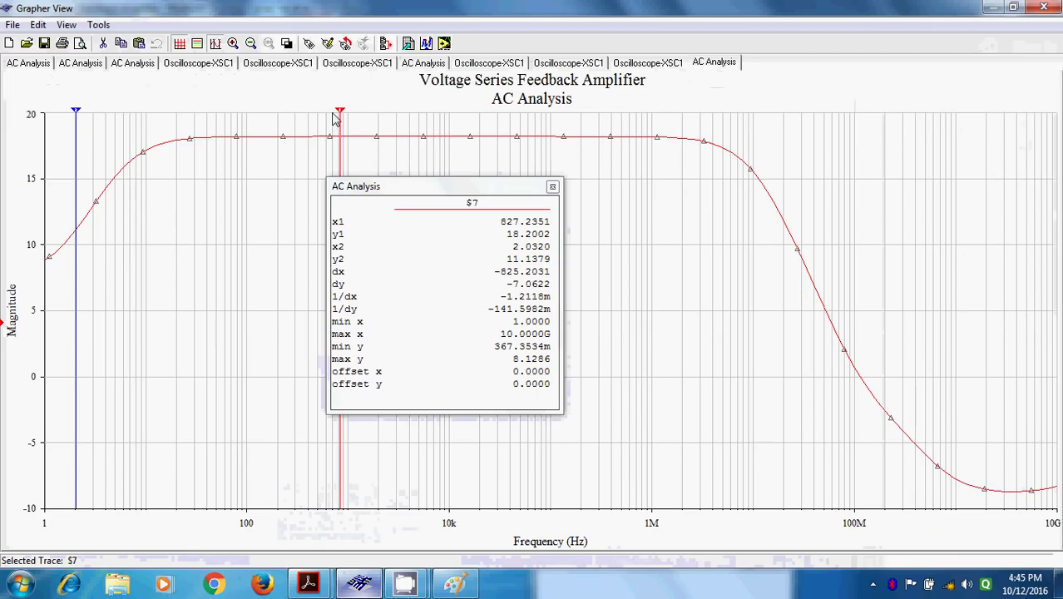
Step: Place the red cursor at the lower 3 dB point, about 5.02 Hz, and the blue cursor at the upper one, about 10.87 MHz
drag(340, 111, 417, 121)
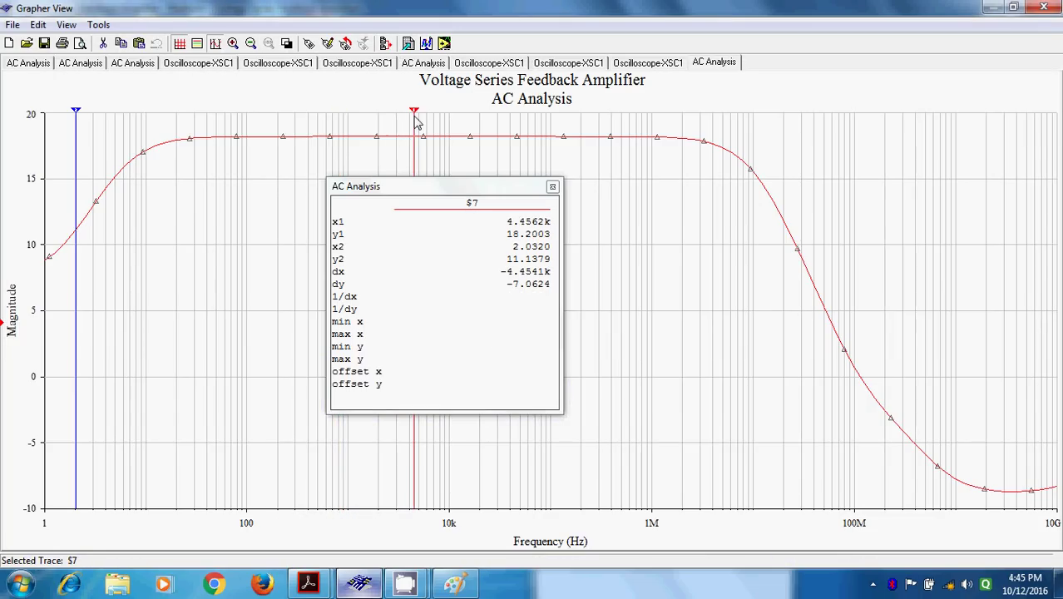
drag(418, 123, 118, 139)
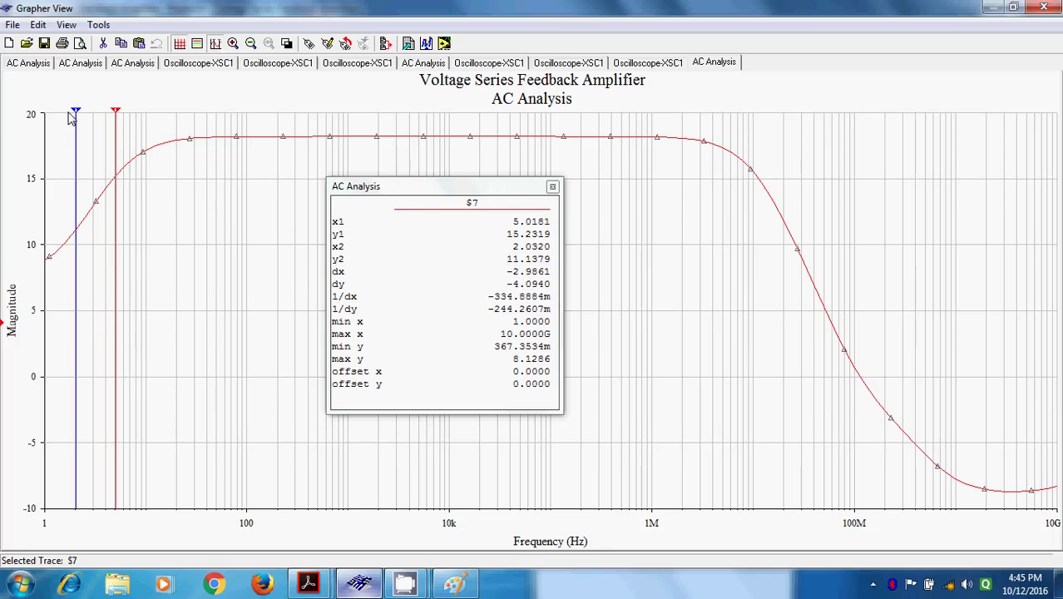
drag(73, 116, 756, 194)
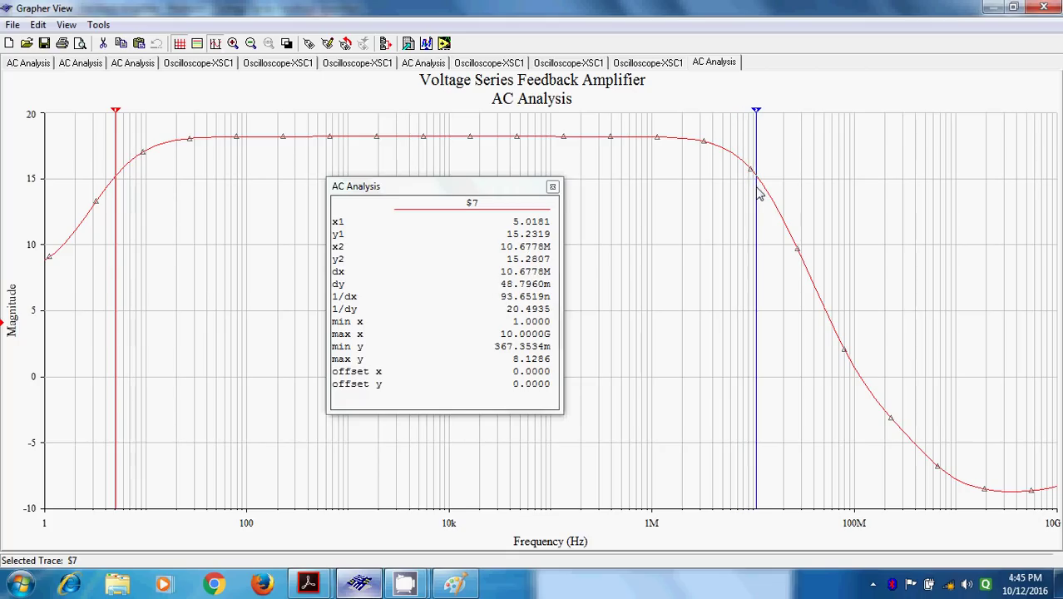
drag(758, 114, 759, 118)
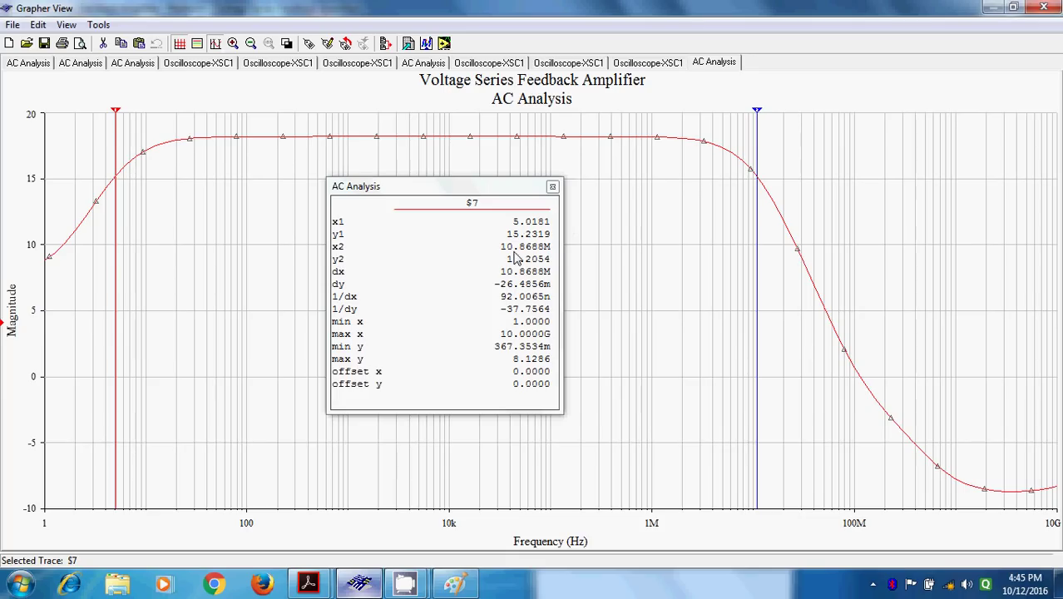
Step: Review the without-feedback bandwidth calculation and result table in EDC Practicals.pdf, and the list of practicals in EDC (2015) SYLLABUS.pdf
click(309, 585)
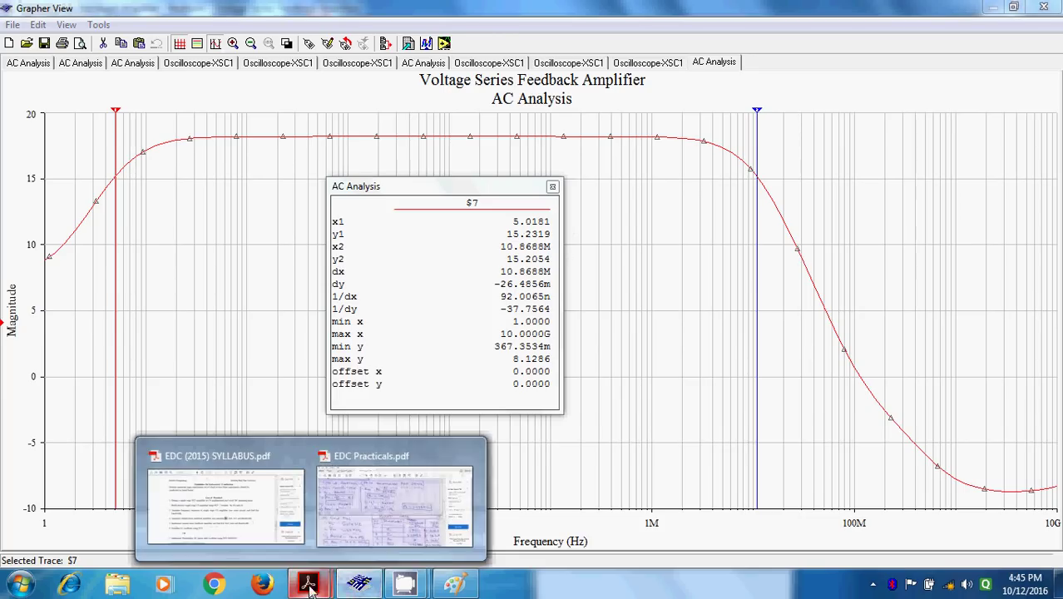
click(353, 499)
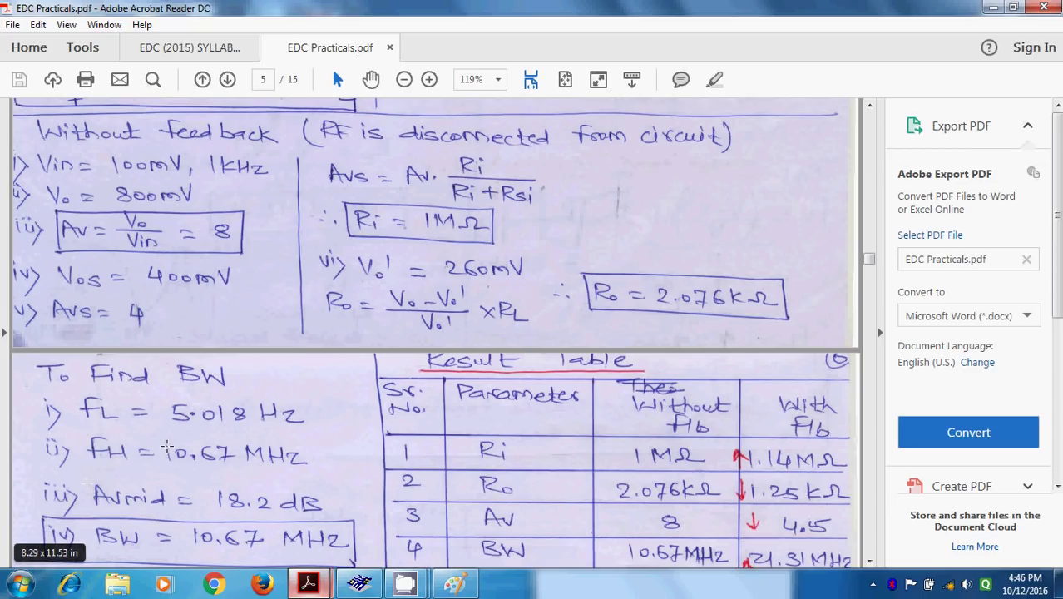
scroll(292, 407, down, 3)
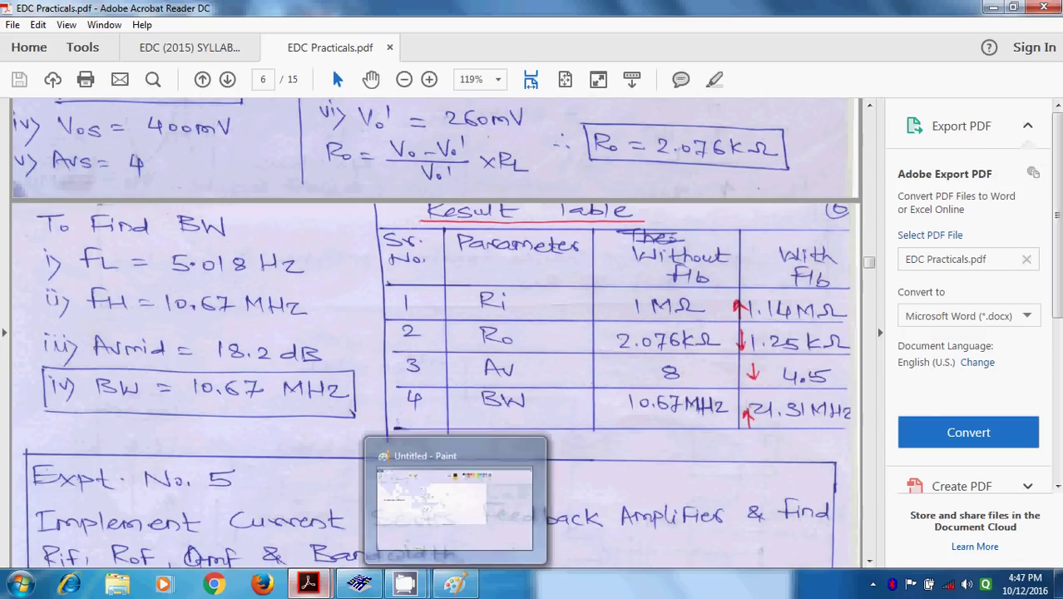
mouse_move(315, 591)
click(232, 499)
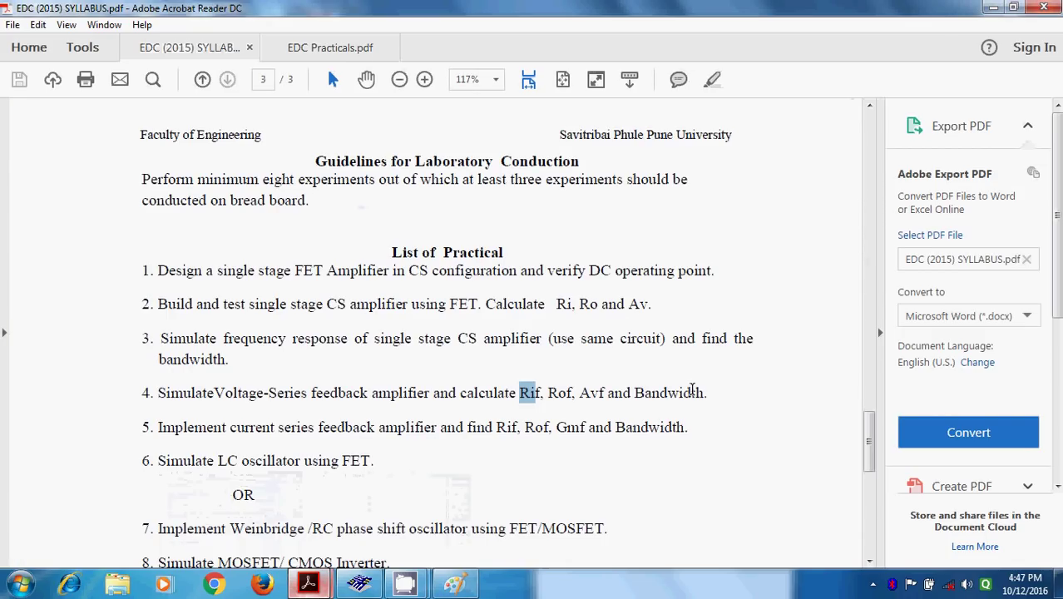
mouse_move(454, 587)
mouse_move(405, 587)
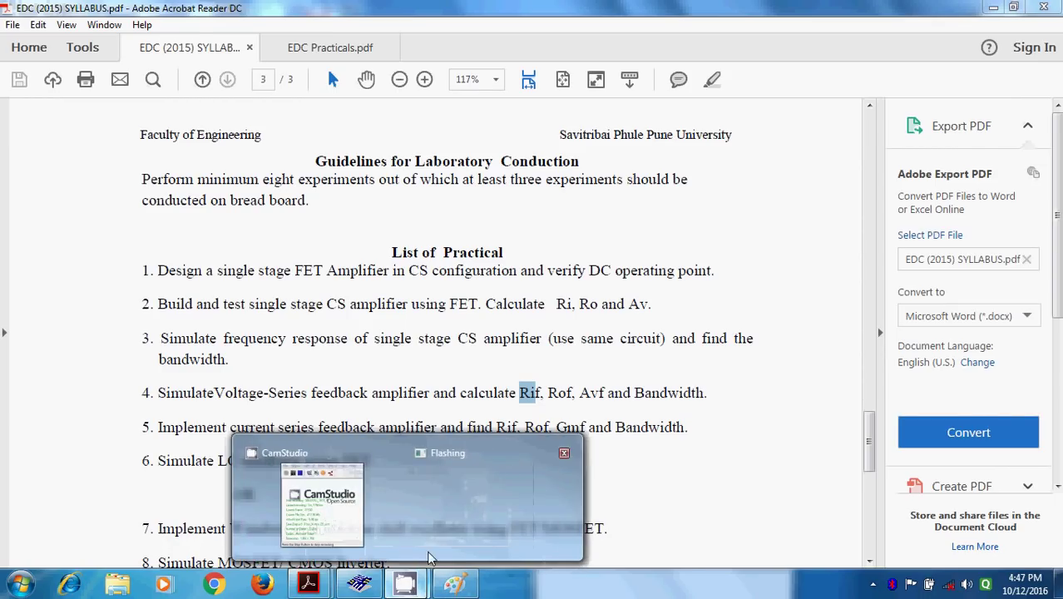